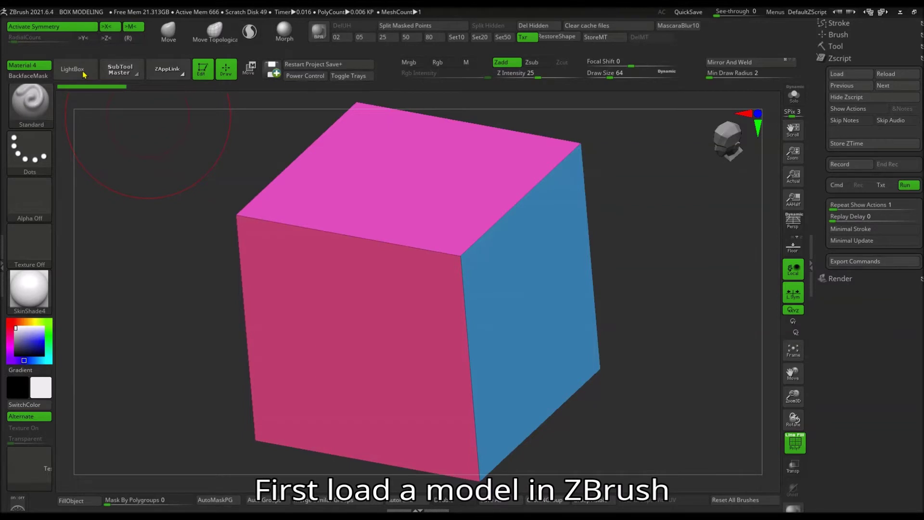
# Load DemoTreeFrog.zpr from LightBox without saving, hide the PolyF wireframe and face the frog.
pyautogui.click(72, 69)
pyautogui.doubleClick(245, 252)
pyautogui.click(496, 295)
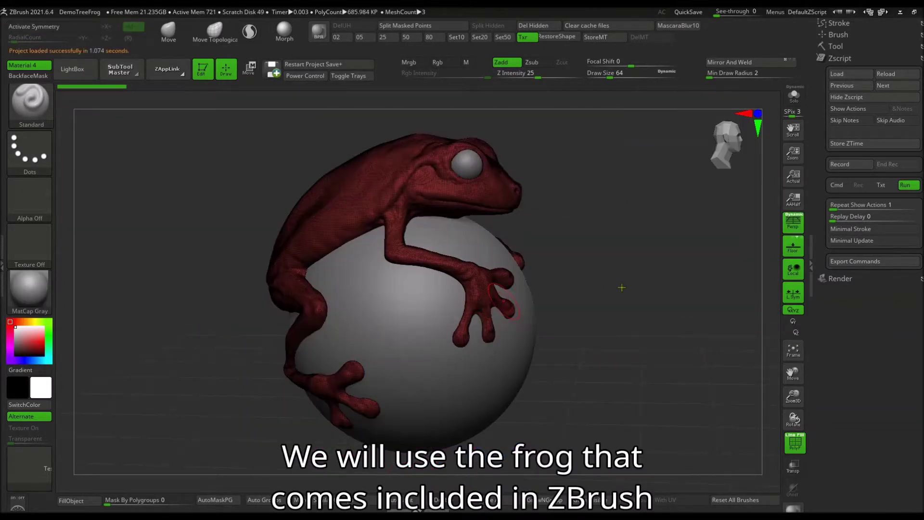
pyautogui.click(794, 442)
pyautogui.moveTo(676, 402)
pyautogui.mouseDown()
pyautogui.moveTo(612, 392)
pyautogui.moveTo(564, 312)
pyautogui.mouseUp()
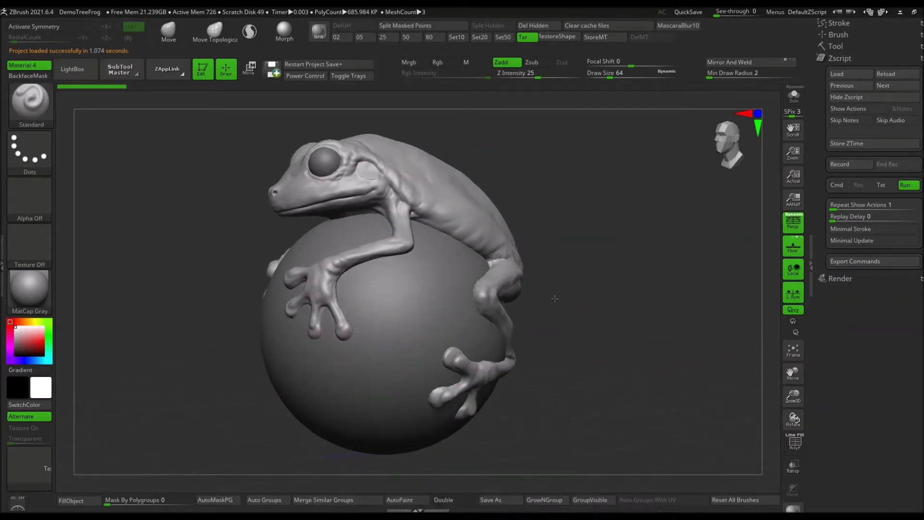
pyautogui.click(835, 46)
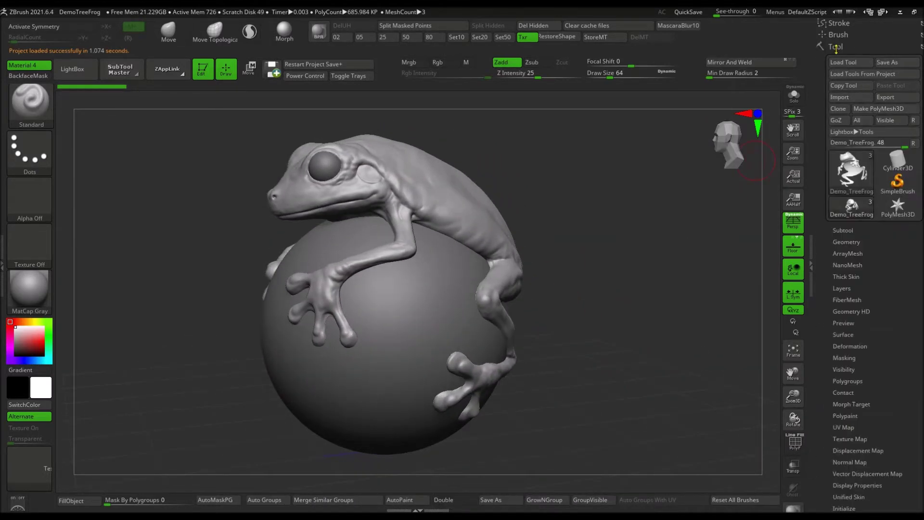
# Subdivide the frog mesh two levels with Divide.
pyautogui.click(842, 231)
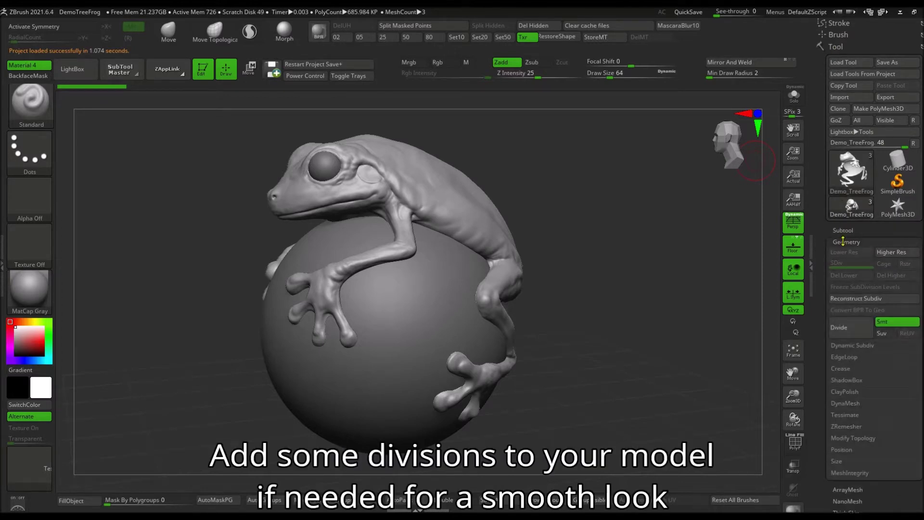
pyautogui.moveTo(823, 287); pyautogui.dragTo(826, 190)
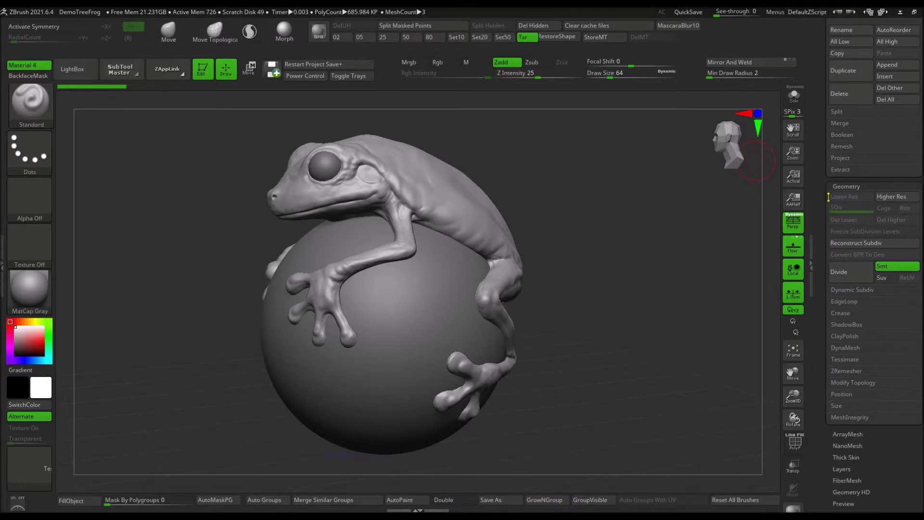
pyautogui.click(849, 276)
pyautogui.click(850, 276)
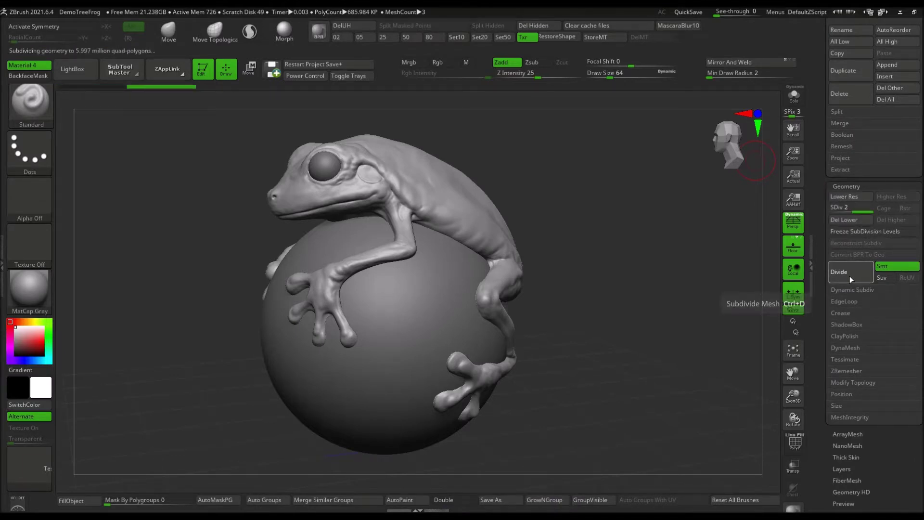
# Show the wireframe again, then divide the sphere once and the eyes twice.
pyautogui.click(792, 441)
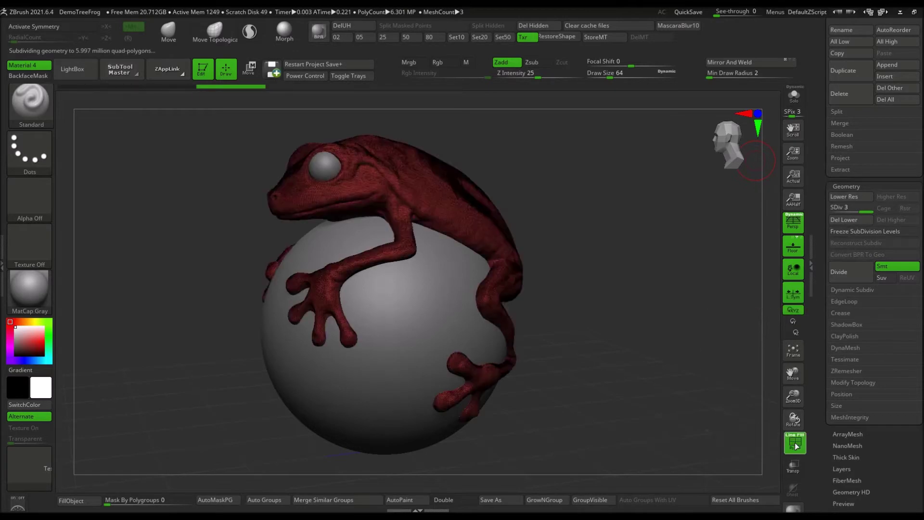
pyautogui.keyDown('alt'); pyautogui.click(446, 328); pyautogui.keyUp('alt')
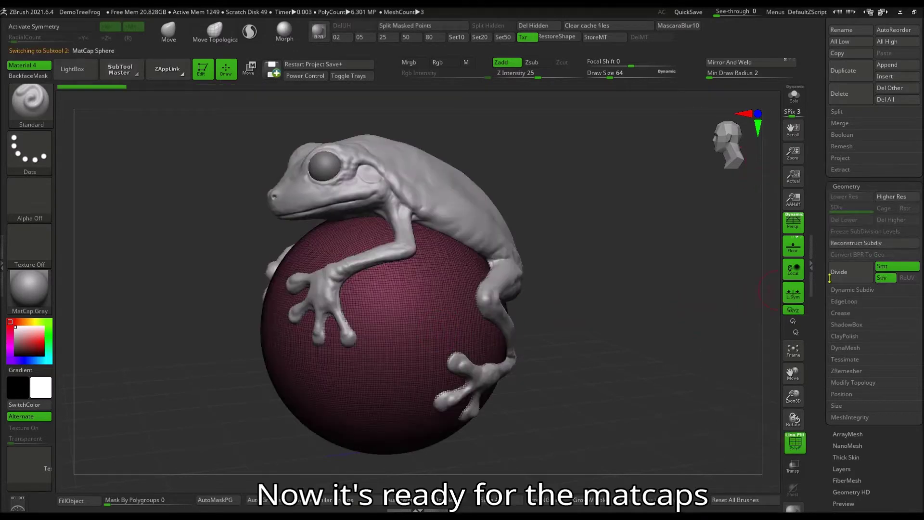
pyautogui.click(839, 272)
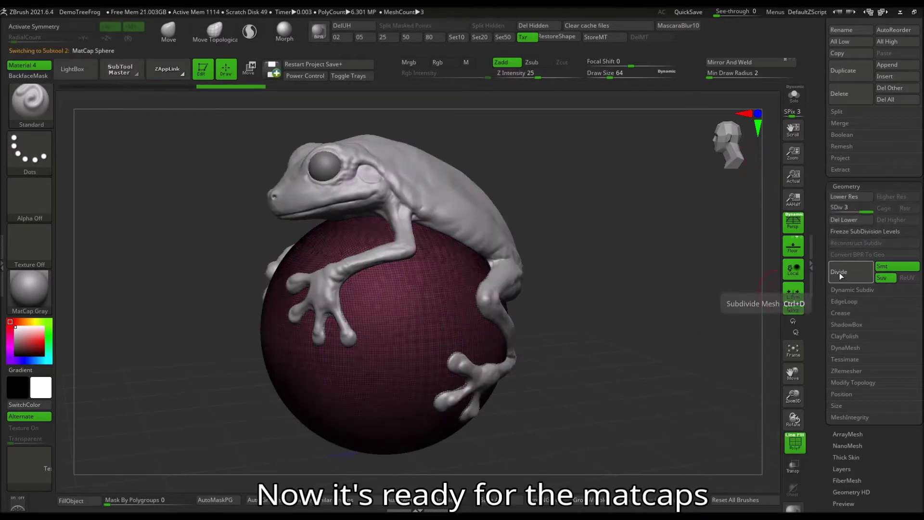
pyautogui.keyDown('alt'); pyautogui.click(324, 168); pyautogui.keyUp('alt')
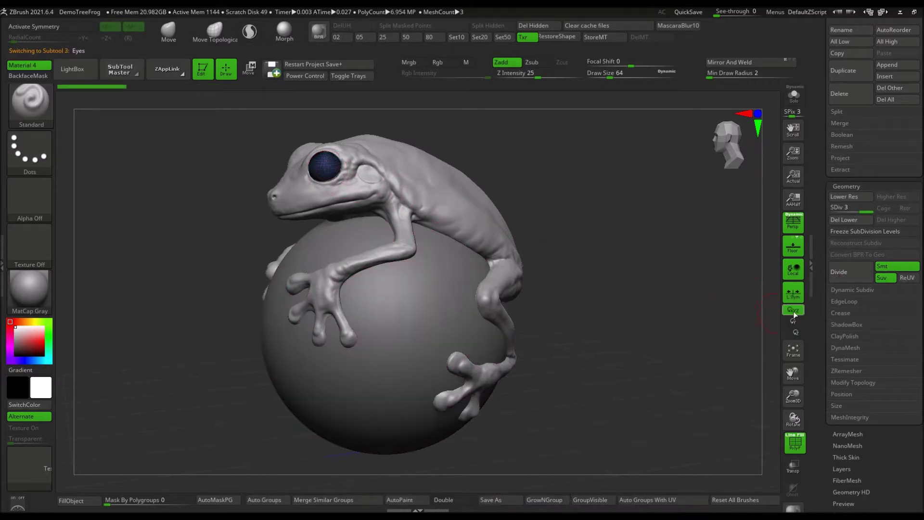
pyautogui.click(841, 276)
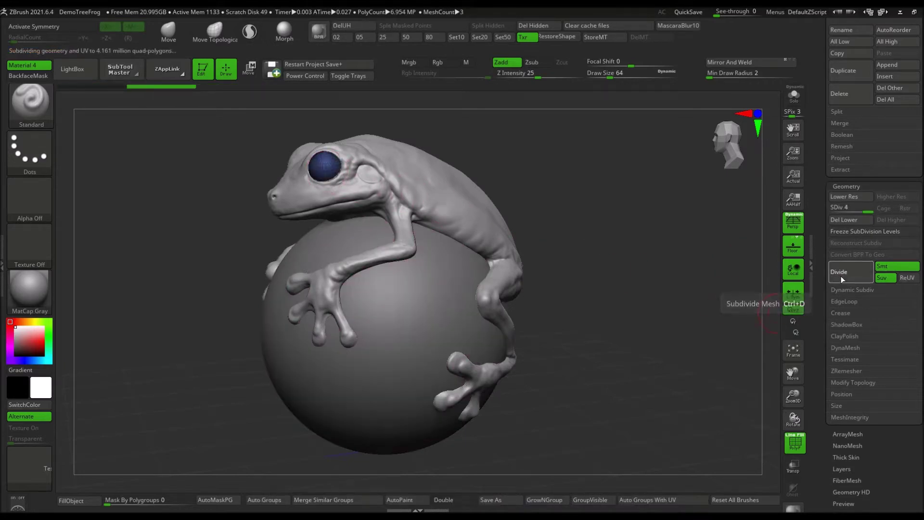
pyautogui.click(841, 276)
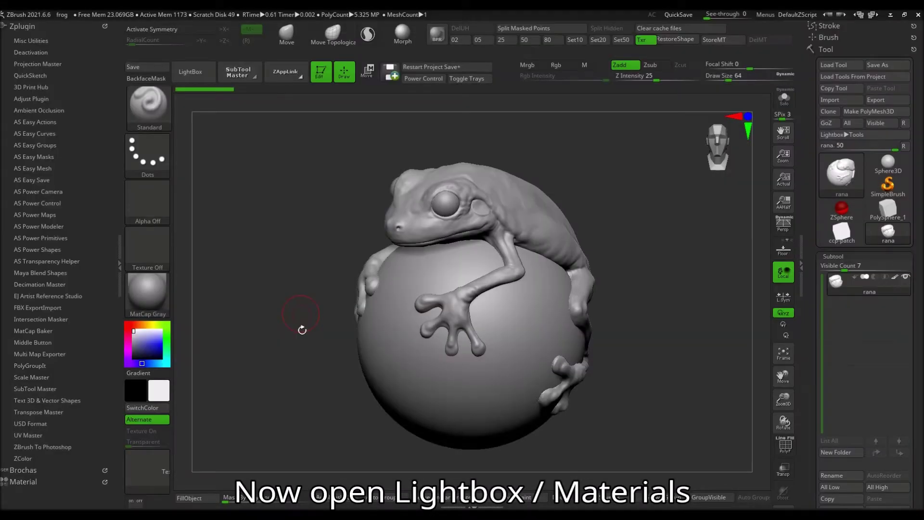
# Apply glass matcap 090 from LightBox's Glass Matcaps and orbit to inspect the glossy look.
pyautogui.press(',')
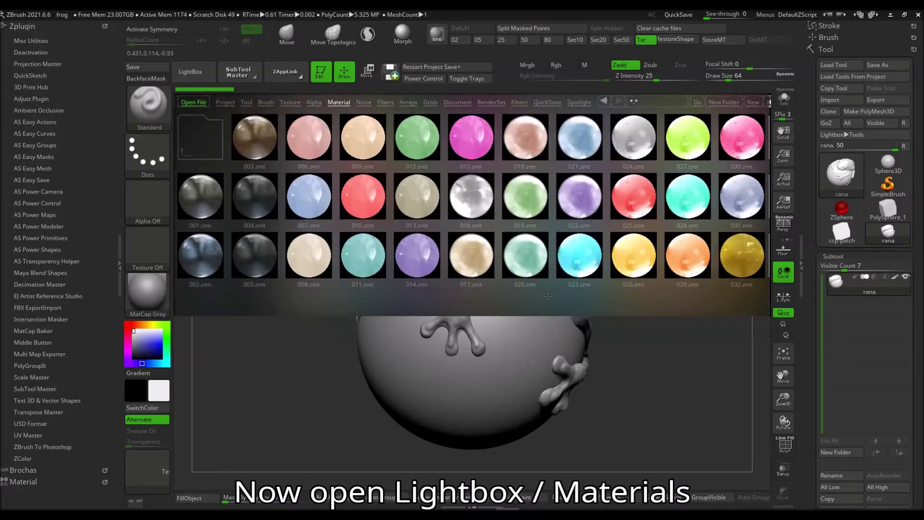
pyautogui.moveTo(567, 299); pyautogui.dragTo(232, 275)
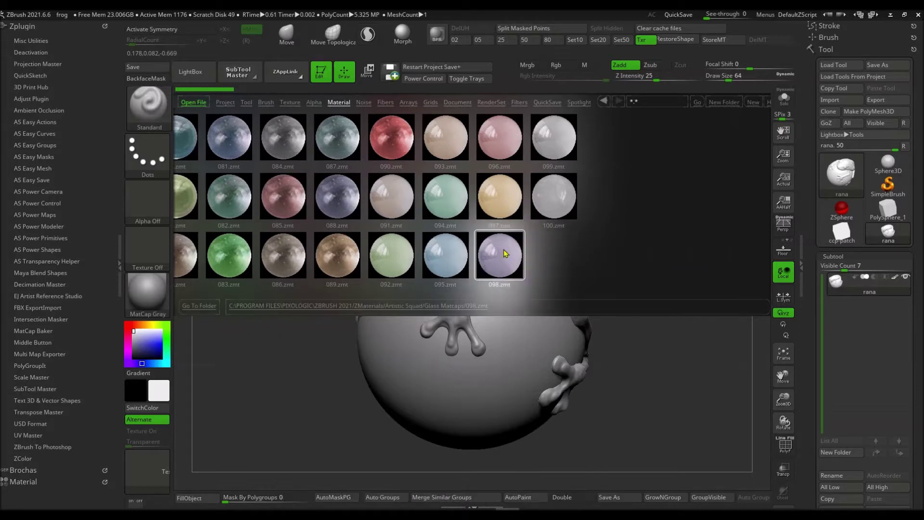
pyautogui.doubleClick(394, 150)
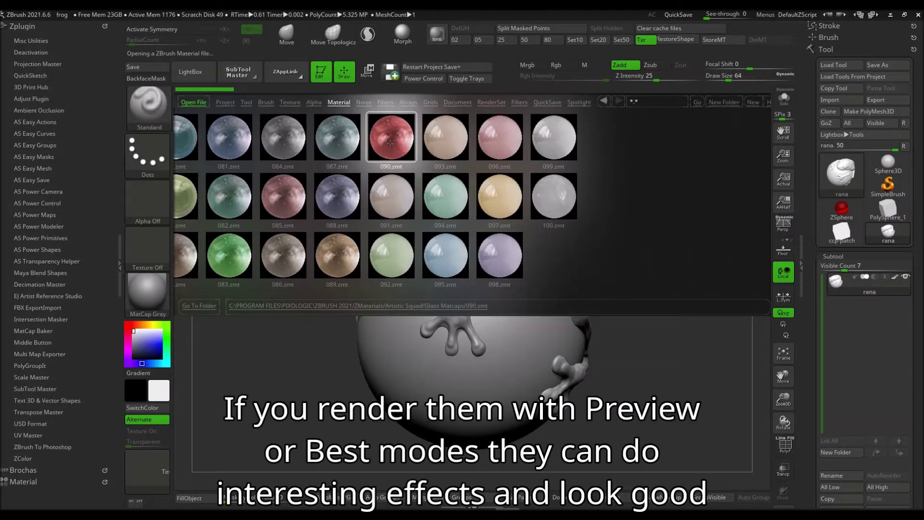
pyautogui.click(190, 71)
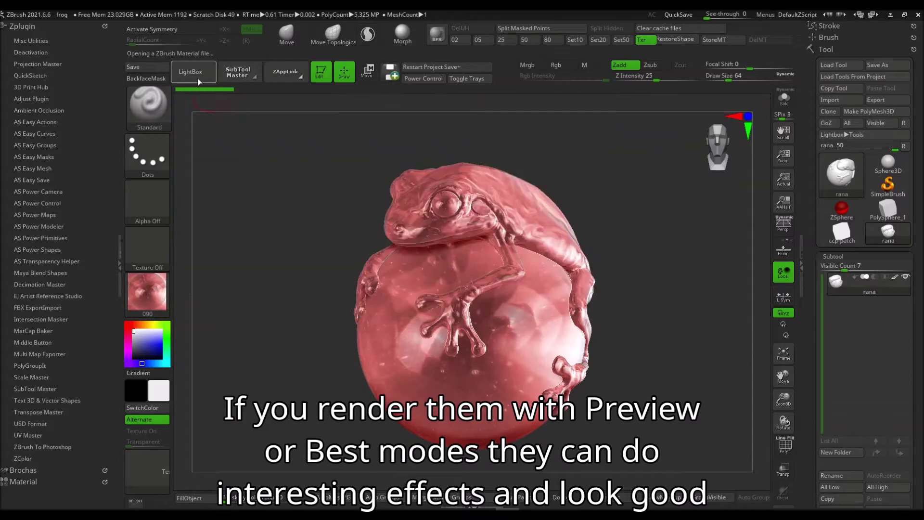
pyautogui.moveTo(287, 247)
pyautogui.mouseDown()
pyautogui.moveTo(298, 237)
pyautogui.moveTo(213, 305)
pyautogui.mouseUp()
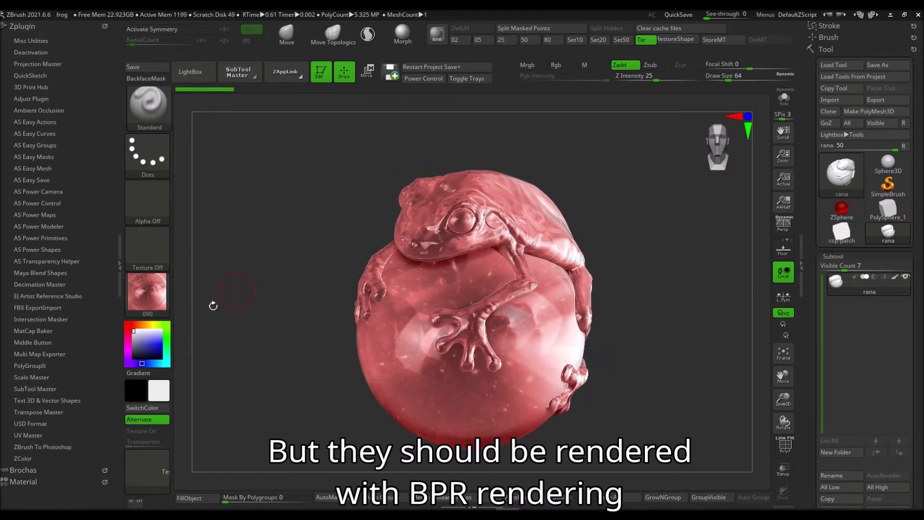
# BPR render via AS Transparency Helper, then apply lilac glass matcap 098 and render again.
pyautogui.click(66, 261)
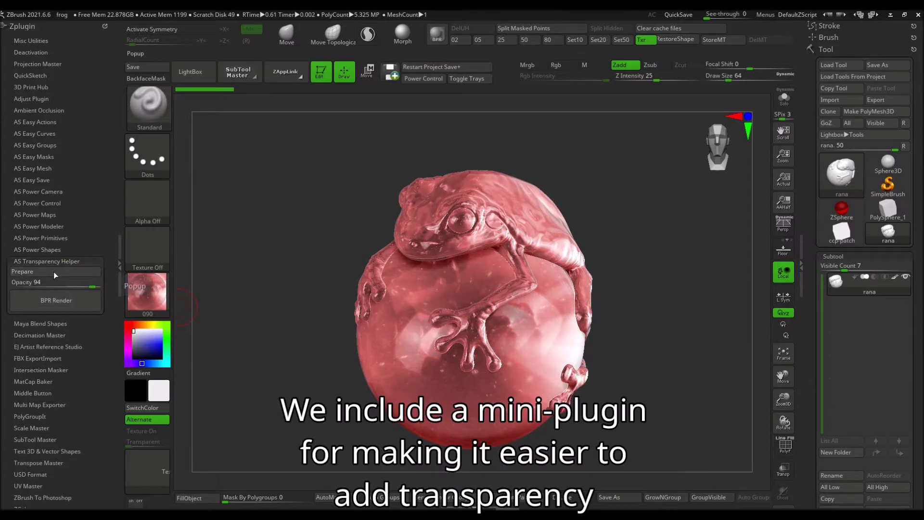
pyautogui.click(62, 308)
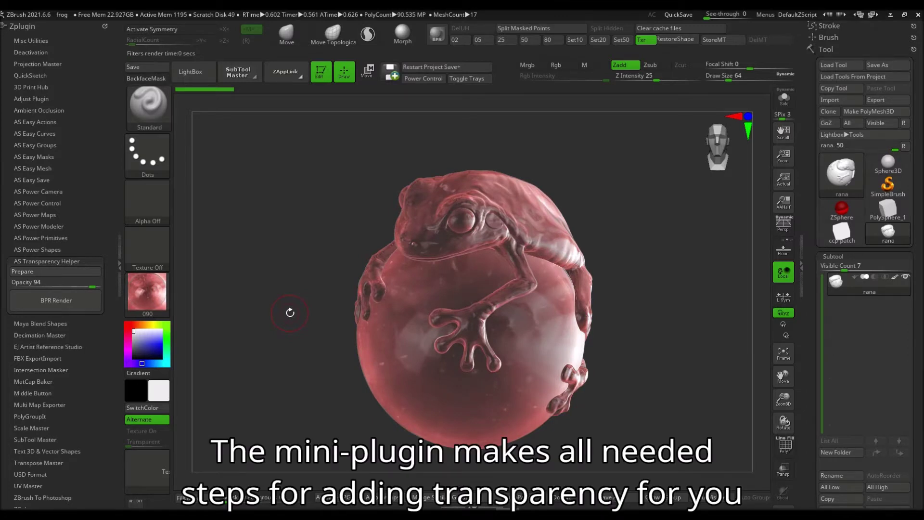
pyautogui.click(197, 73)
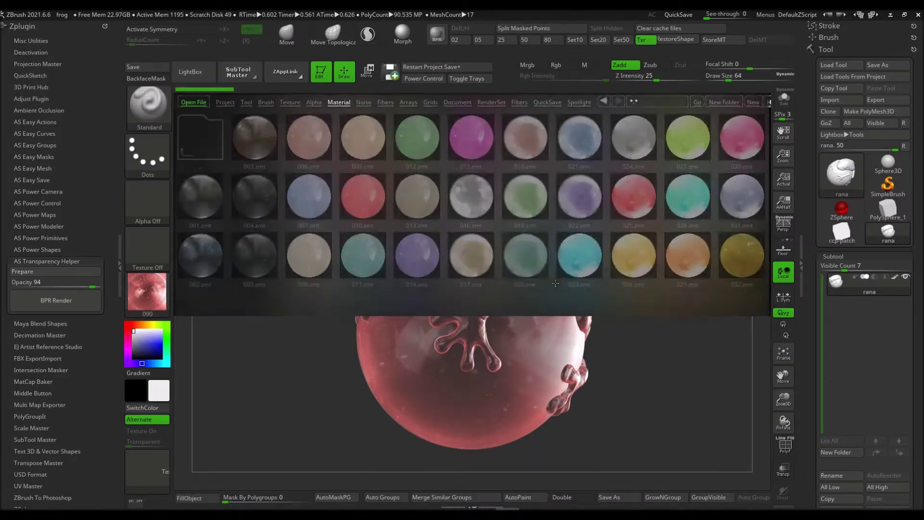
pyautogui.moveTo(584, 297); pyautogui.dragTo(165, 291)
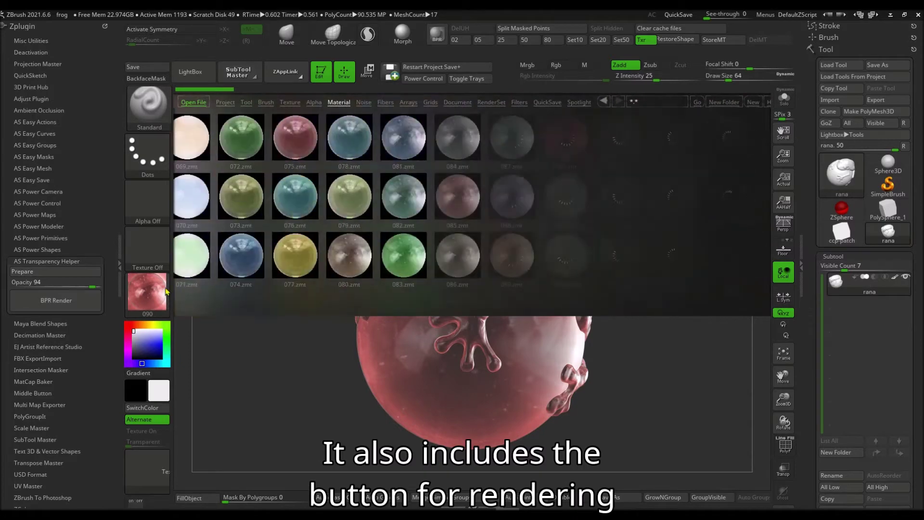
pyautogui.doubleClick(572, 275)
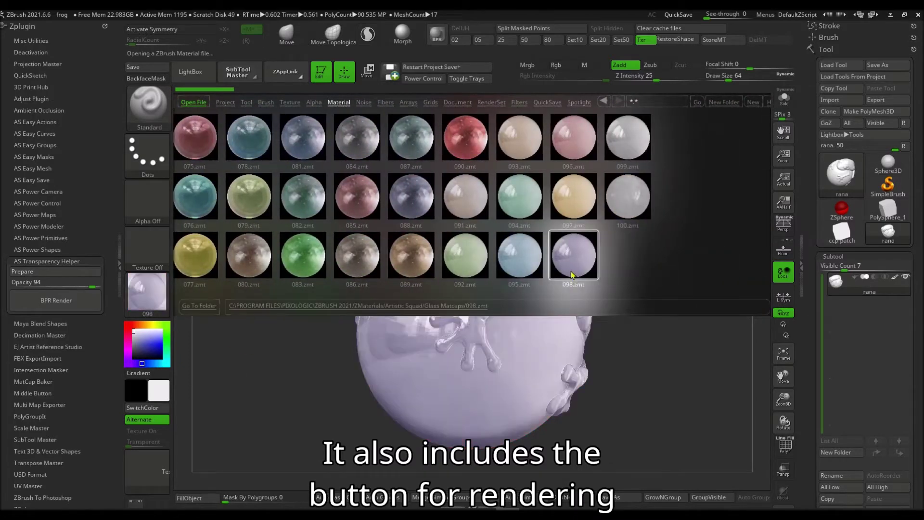
pyautogui.click(190, 71)
pyautogui.click(70, 303)
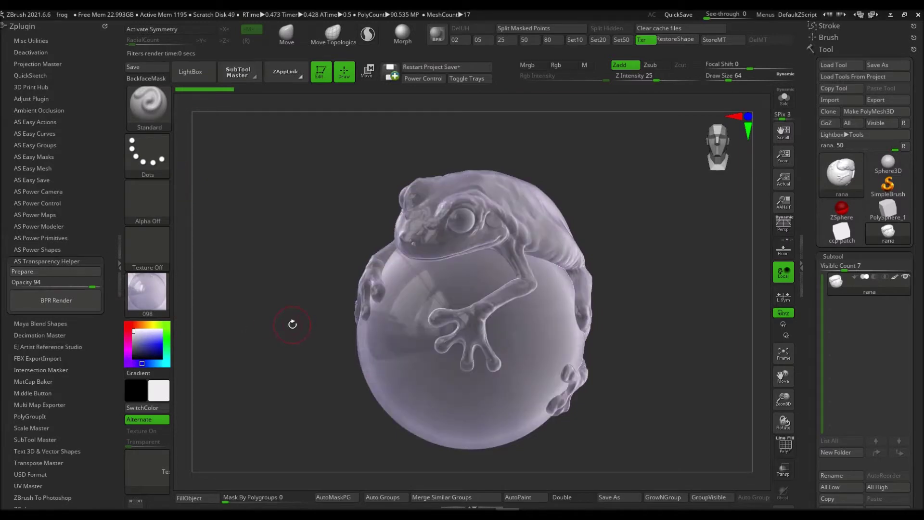
pyautogui.click(190, 71)
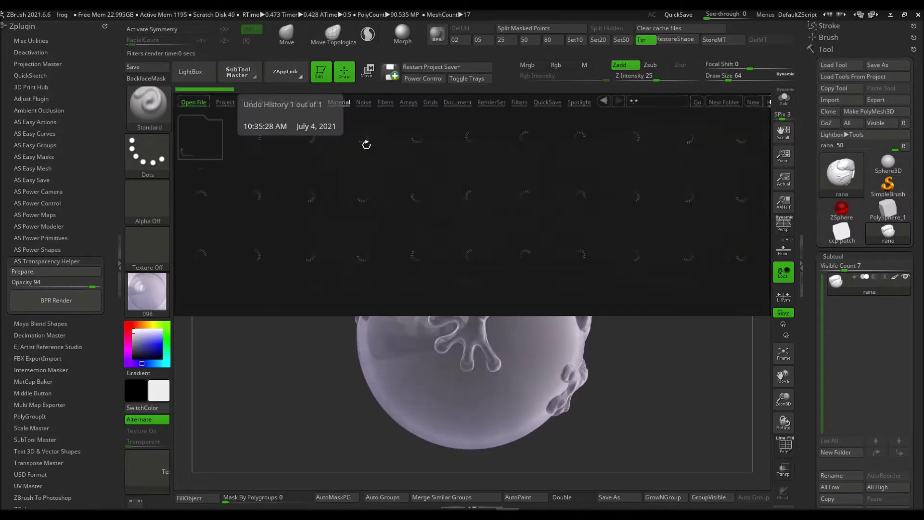
# Apply the white glass matcap 068 and BPR render the frog.
pyautogui.scroll(-4, 506, 284)
pyautogui.scroll(-4, 495, 282)
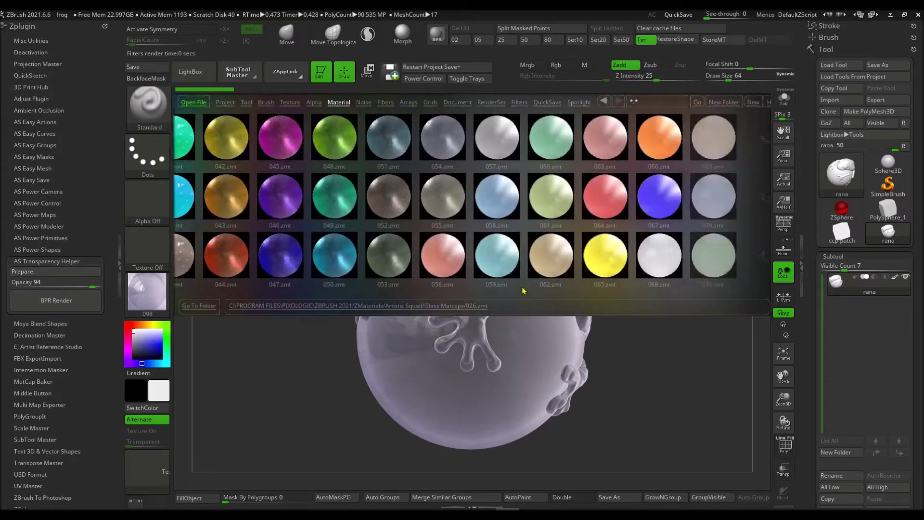
pyautogui.scroll(-4, 481, 278)
pyautogui.scroll(-4, 469, 274)
pyautogui.doubleClick(281, 258)
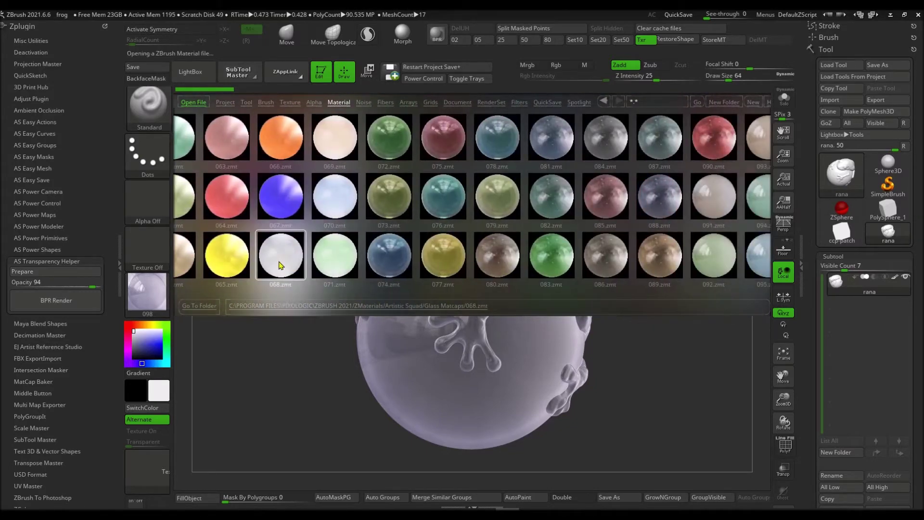
pyautogui.click(190, 72)
pyautogui.click(57, 300)
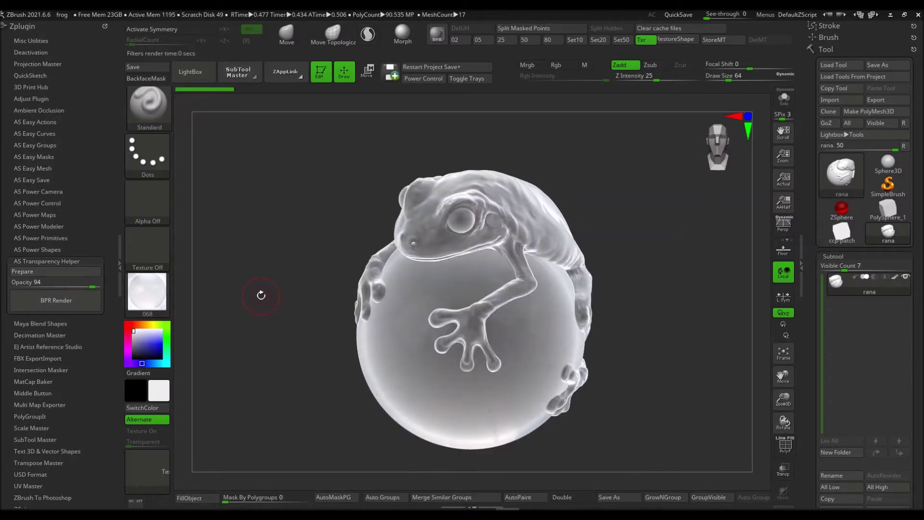
# Switch the frog to pink material 063 and render it.
pyautogui.click(205, 73)
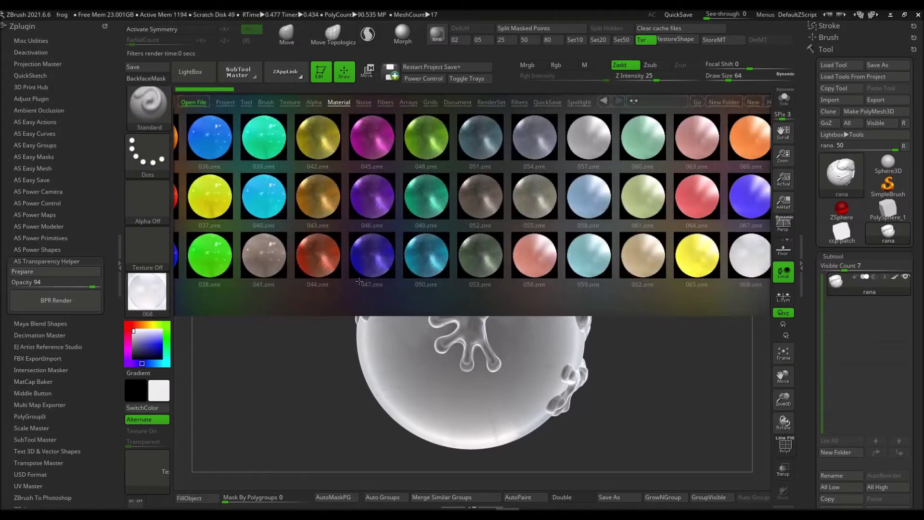
pyautogui.scroll(-5, 355, 282)
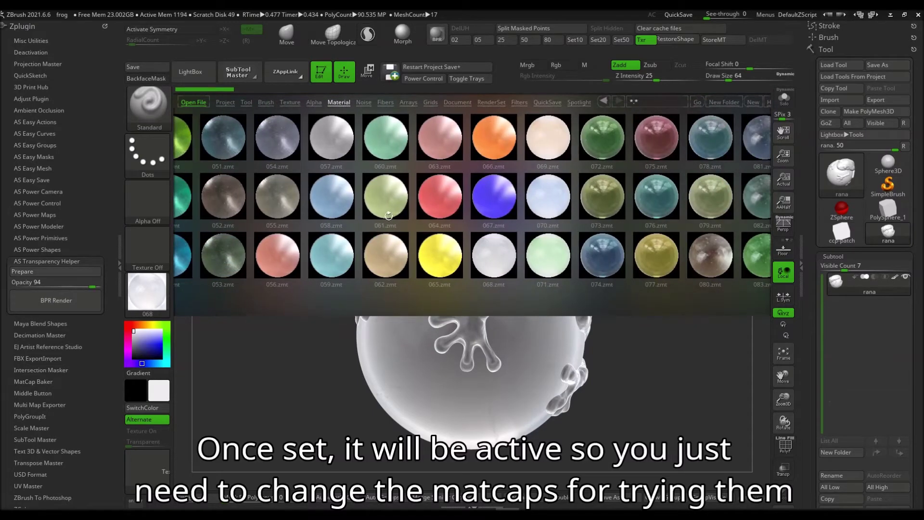
pyautogui.click(191, 72)
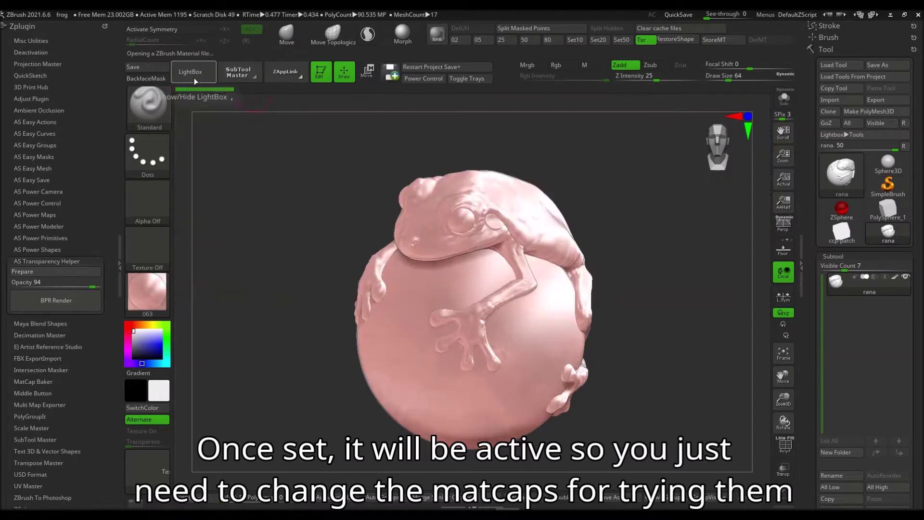
pyautogui.click(47, 298)
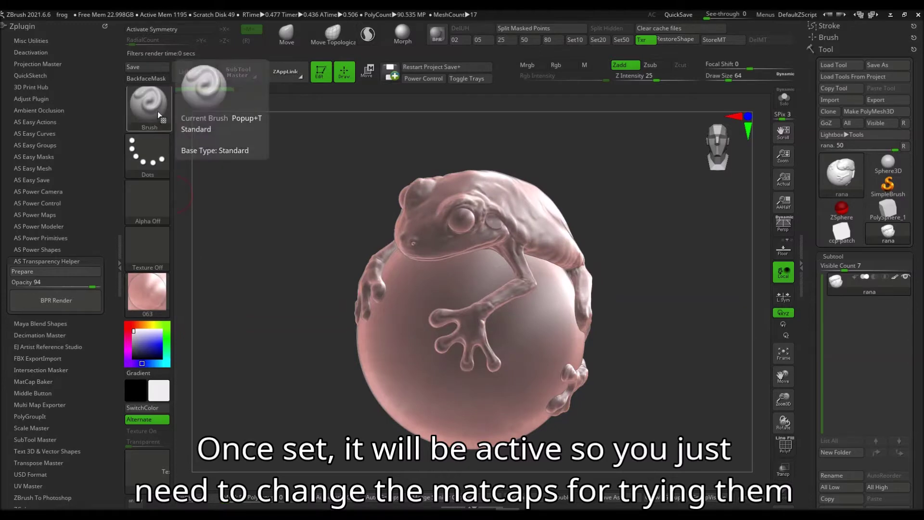
# Try blue-grey material 051 and render to check its transparency.
pyautogui.click(190, 71)
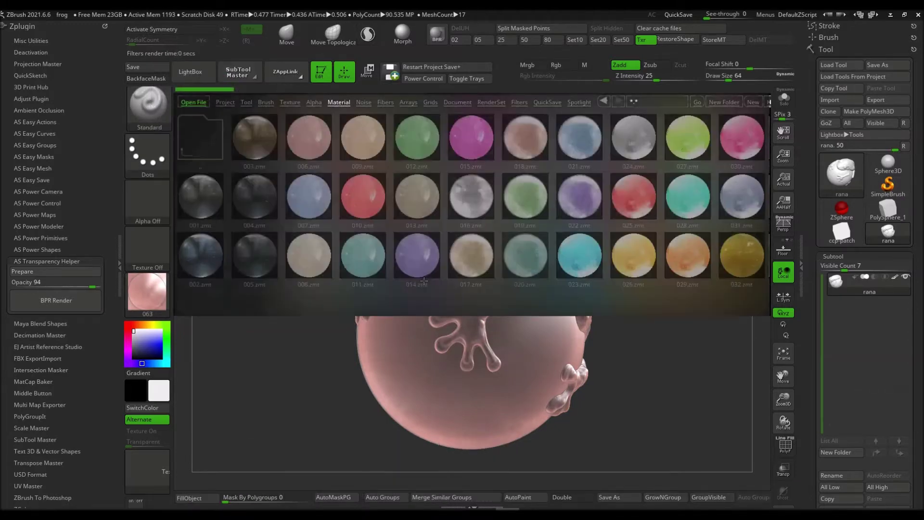
pyautogui.scroll(-3, 414, 282)
pyautogui.scroll(-3, 400, 280)
pyautogui.scroll(-3, 385, 278)
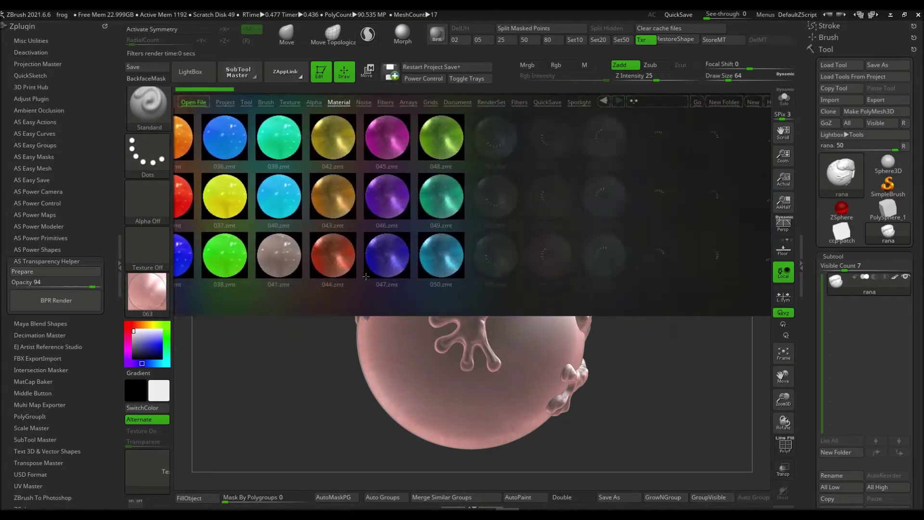
pyautogui.scroll(-3, 370, 276)
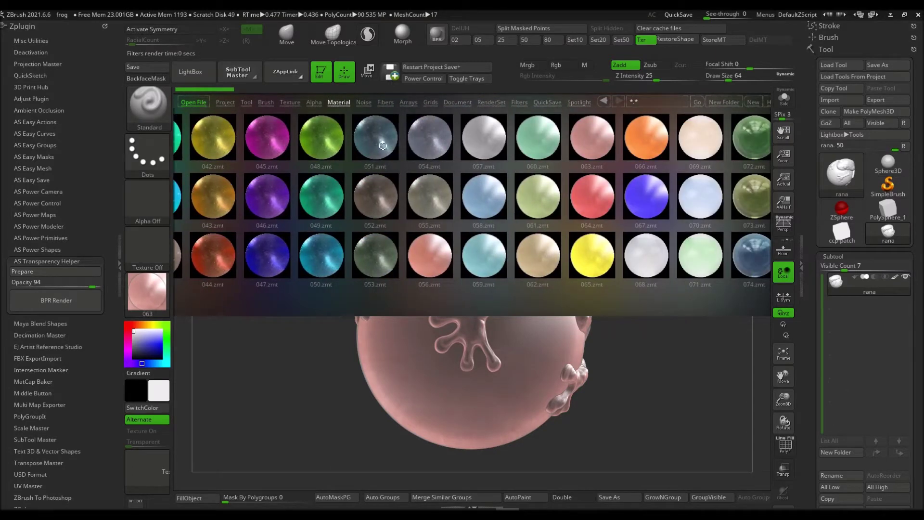
pyautogui.click(190, 72)
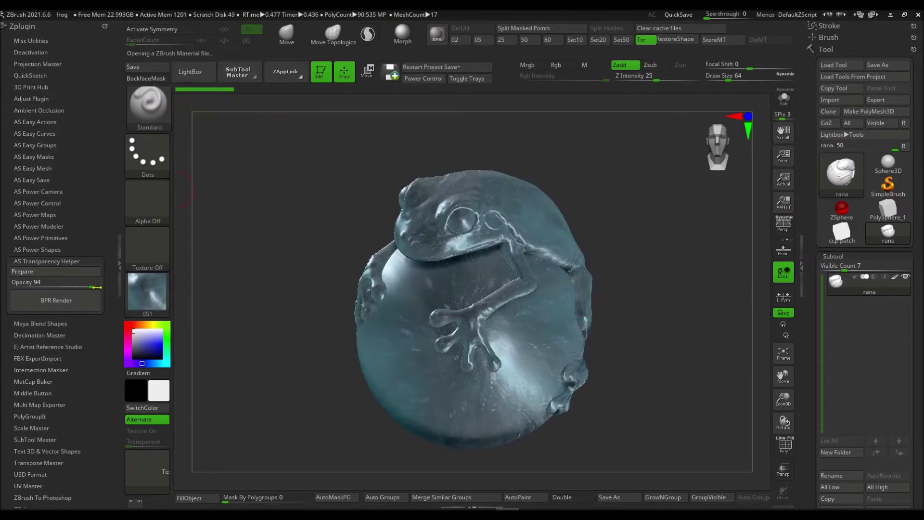
pyautogui.click(72, 302)
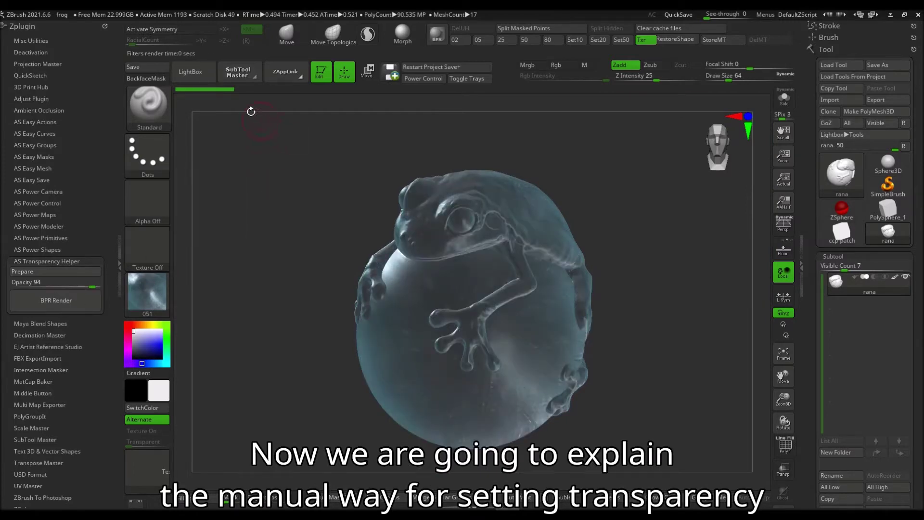
# Apply light-blue material 058 and BPR render the frog.
pyautogui.click(200, 73)
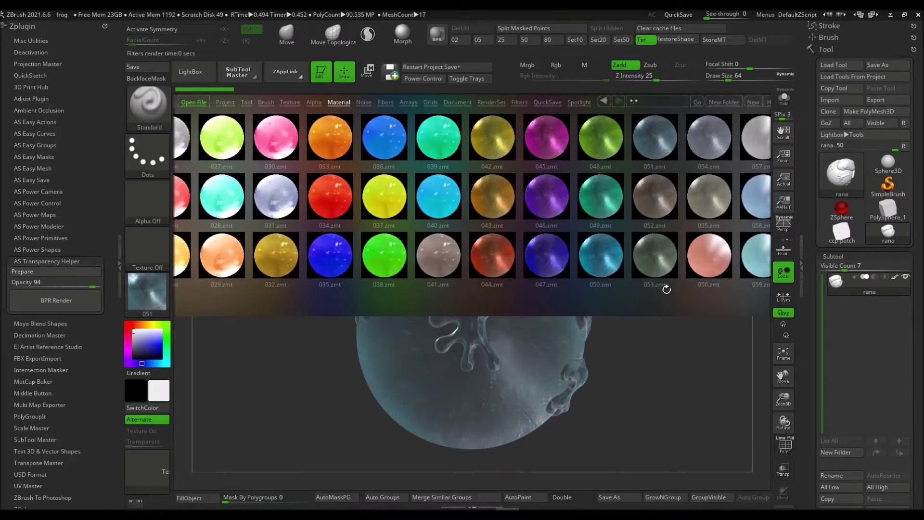
pyautogui.scroll(-3, 667, 288)
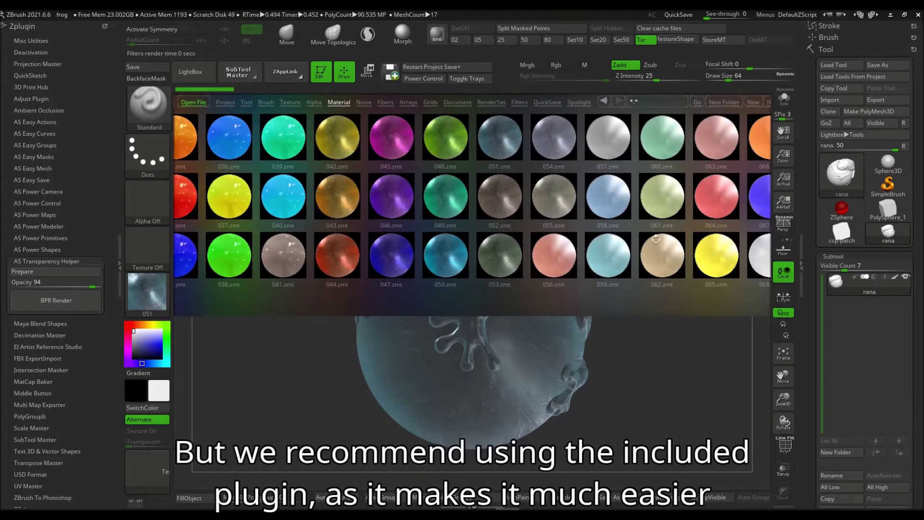
pyautogui.doubleClick(617, 206)
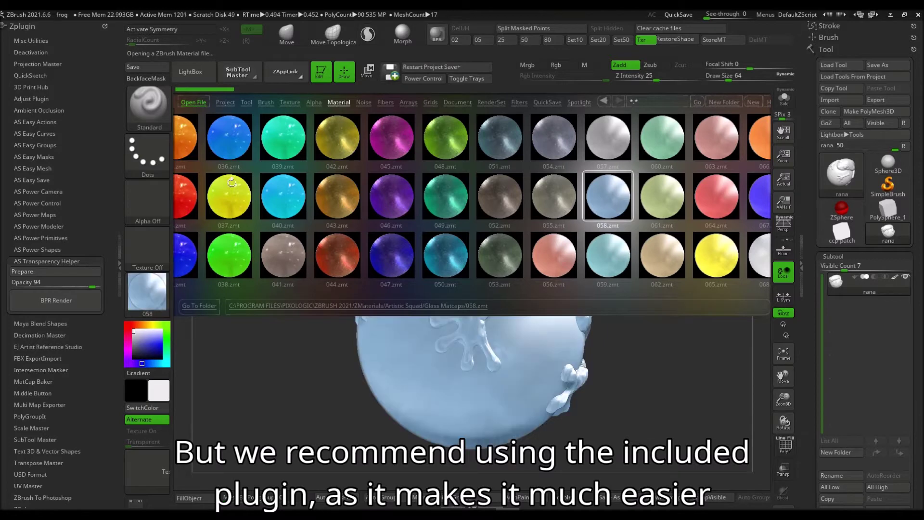
pyautogui.click(190, 71)
pyautogui.click(77, 307)
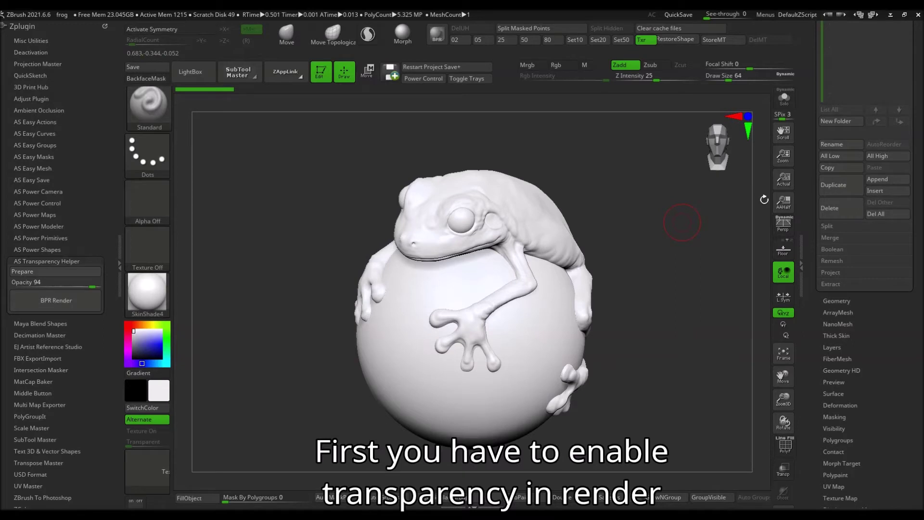
# Collapse the Tool palette so only palette headers remain in the right tray.
pyautogui.click(823, 49)
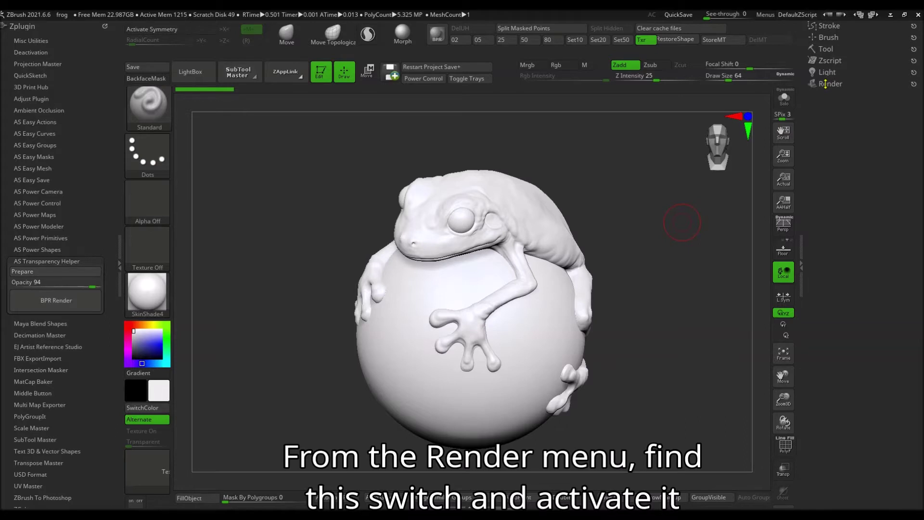
# Confirm the Transparent switch is on in Render > Render Properties.
pyautogui.click(825, 84)
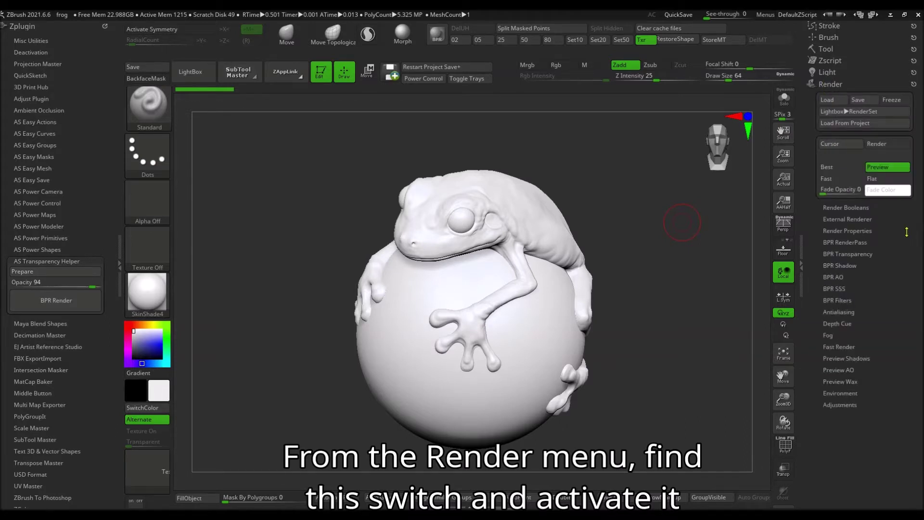
pyautogui.click(853, 231)
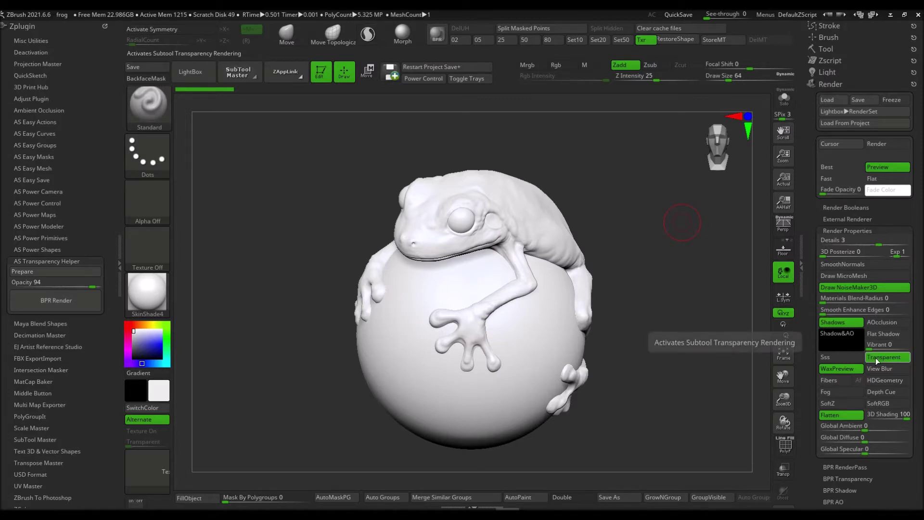
pyautogui.click(853, 231)
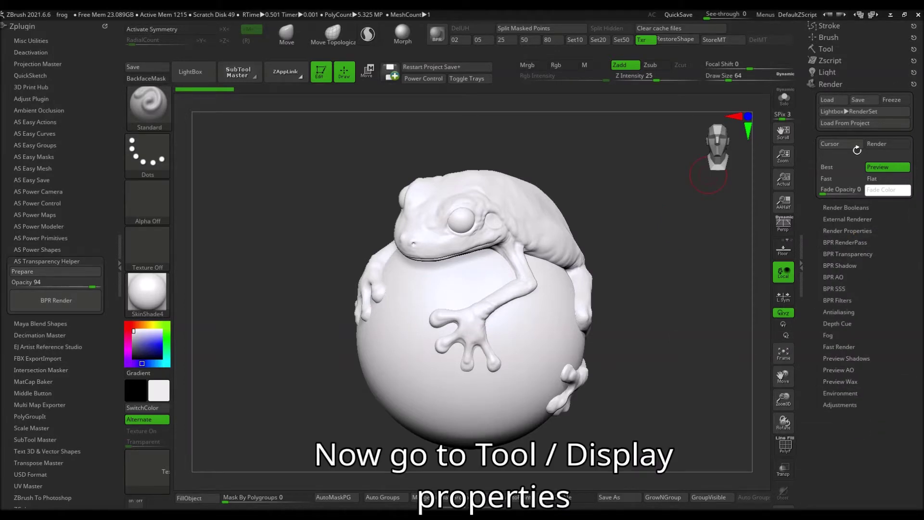
# Enable BPR Transparent Shading in Tool > Display Properties and set BPR Visibility to 94.
pyautogui.click(825, 49)
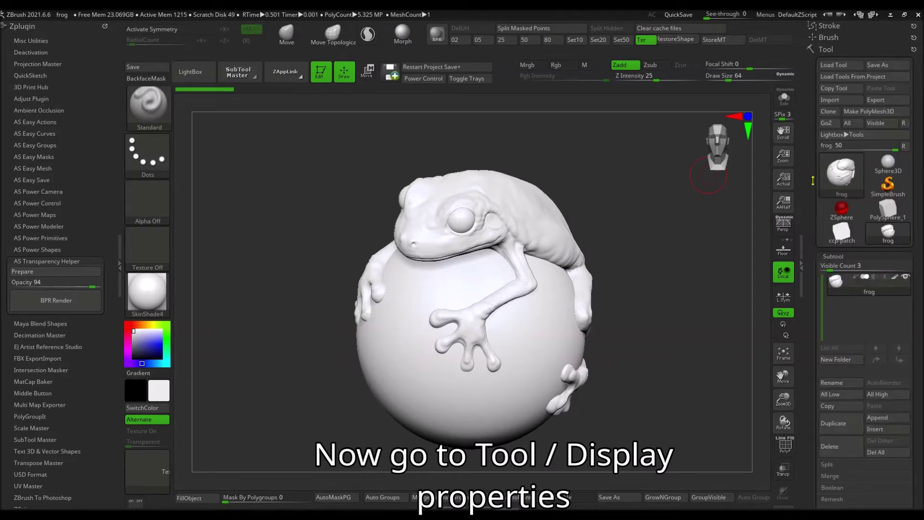
pyautogui.moveTo(808, 433); pyautogui.dragTo(808, 61)
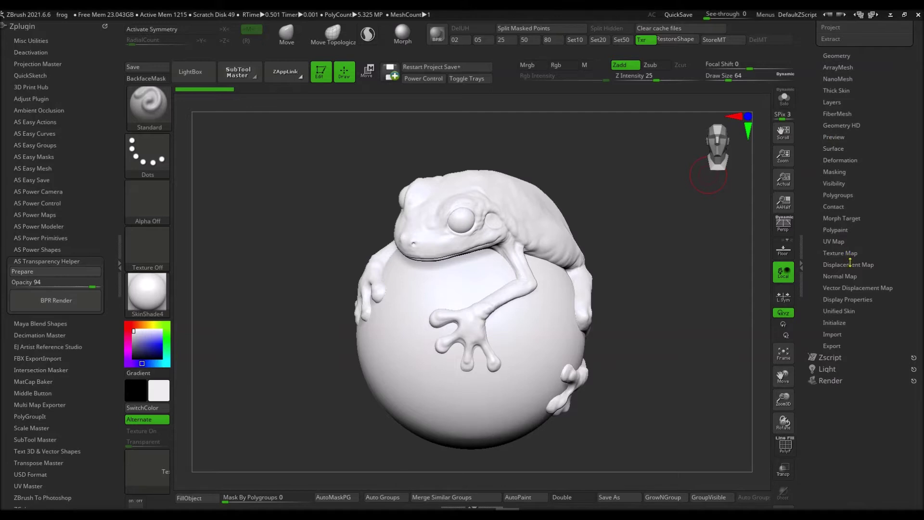
pyautogui.click(849, 299)
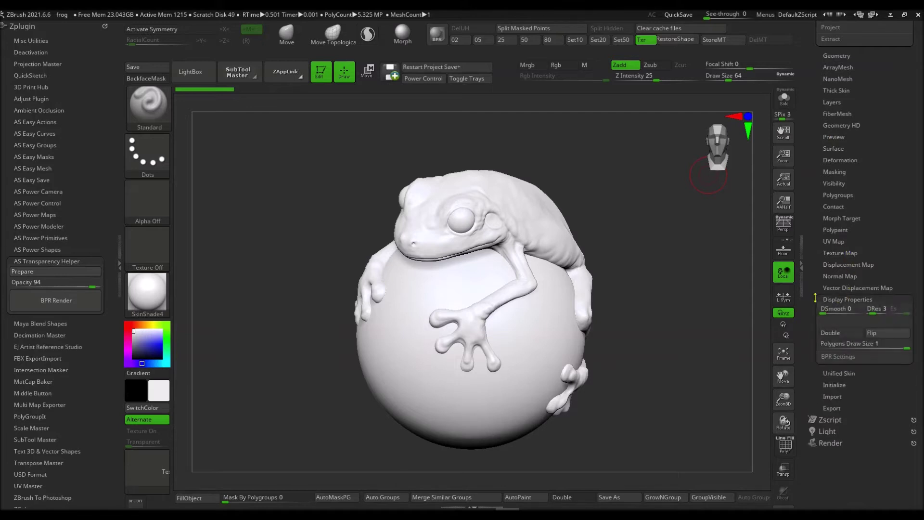
pyautogui.moveTo(817, 299); pyautogui.dragTo(825, 228)
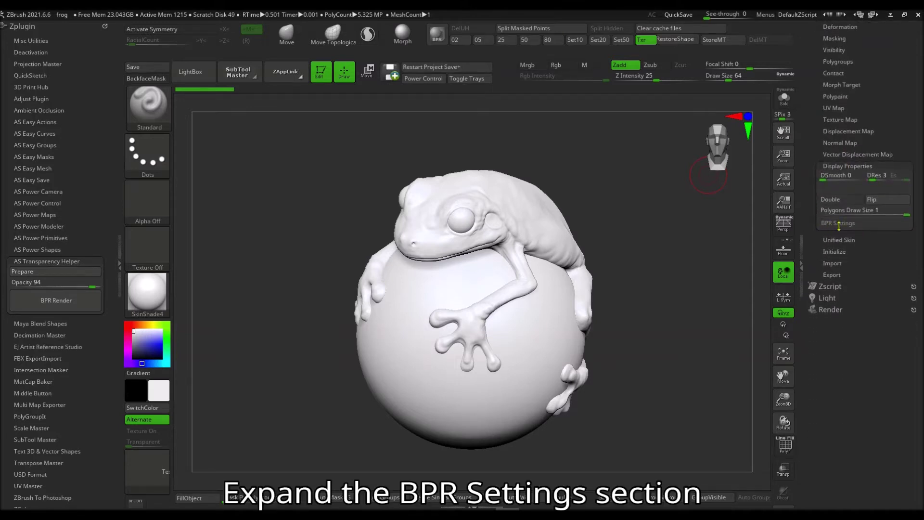
pyautogui.click(839, 223)
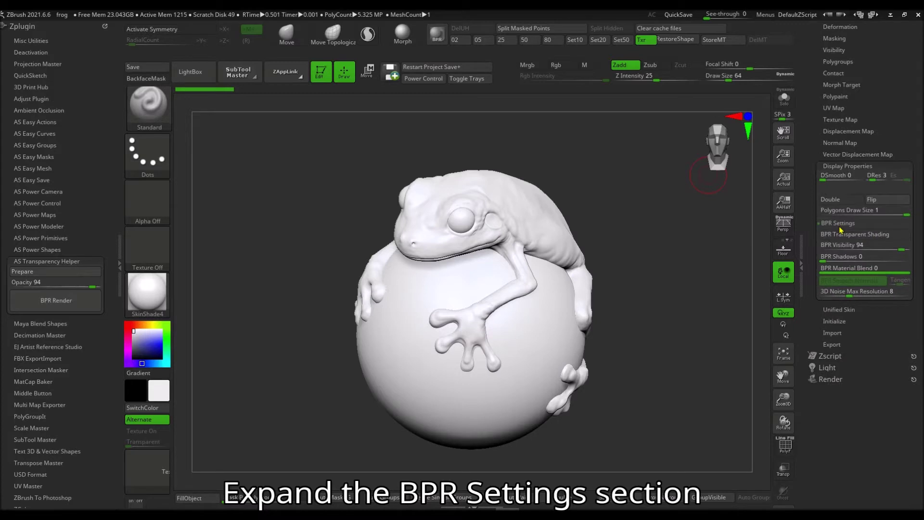
pyautogui.click(858, 235)
pyautogui.moveTo(882, 248); pyautogui.dragTo(905, 248)
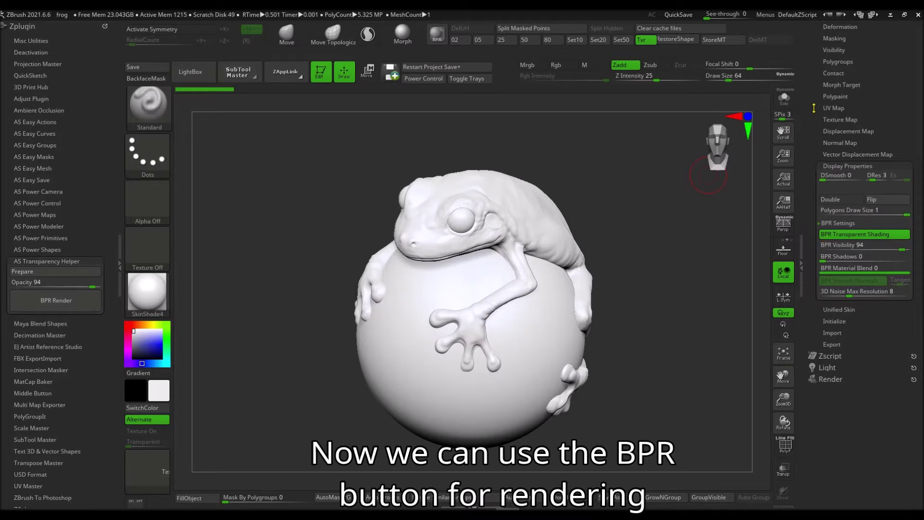
pyautogui.scroll(3, 813, 107)
pyautogui.scroll(5, 817, 97)
pyautogui.scroll(5, 822, 82)
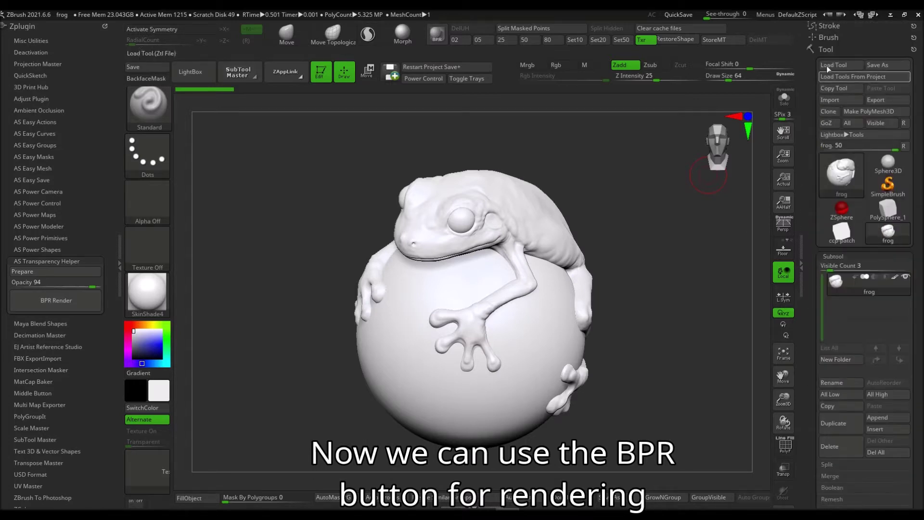
pyautogui.click(826, 49)
# Apply pink glass matcap 075 and BPR render the frog with Shift+R.
pyautogui.click(829, 84)
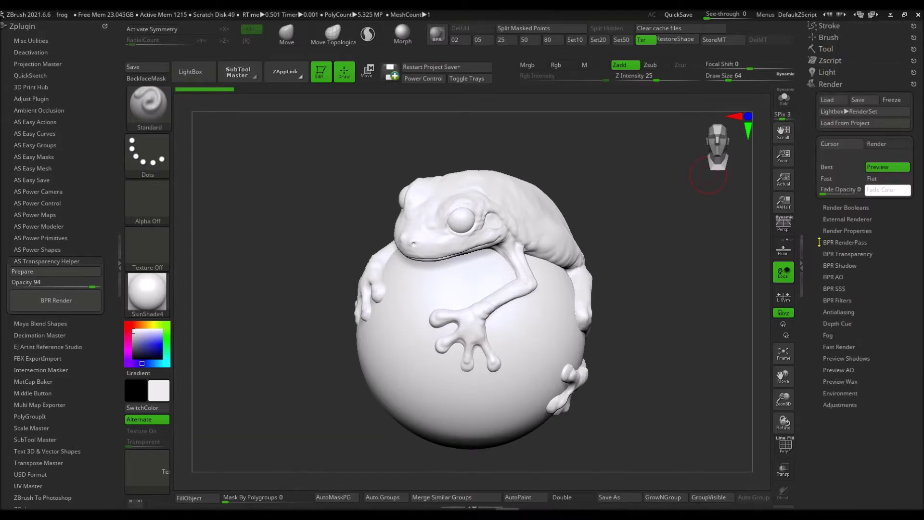
pyautogui.click(835, 243)
pyautogui.click(203, 79)
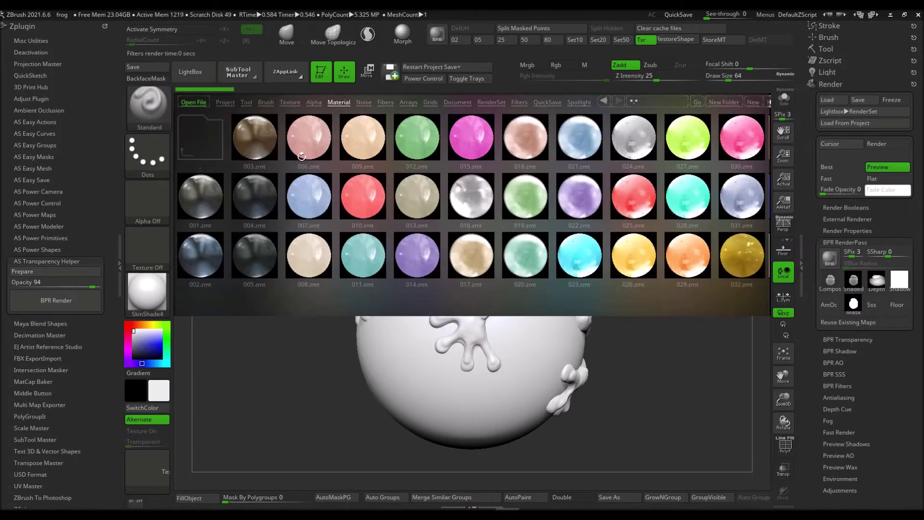
pyautogui.moveTo(572, 284); pyautogui.dragTo(429, 287)
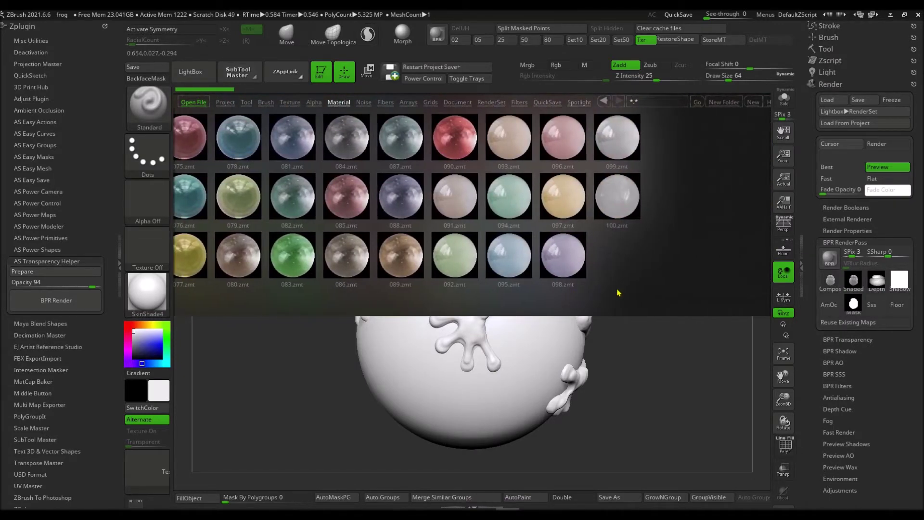
pyautogui.doubleClick(303, 139)
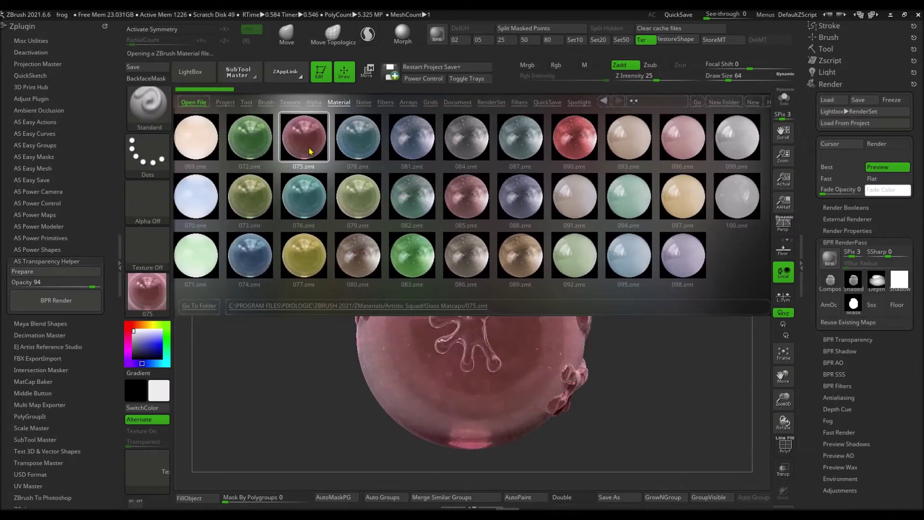
pyautogui.click(190, 72)
pyautogui.hotkey('shift', 'r')
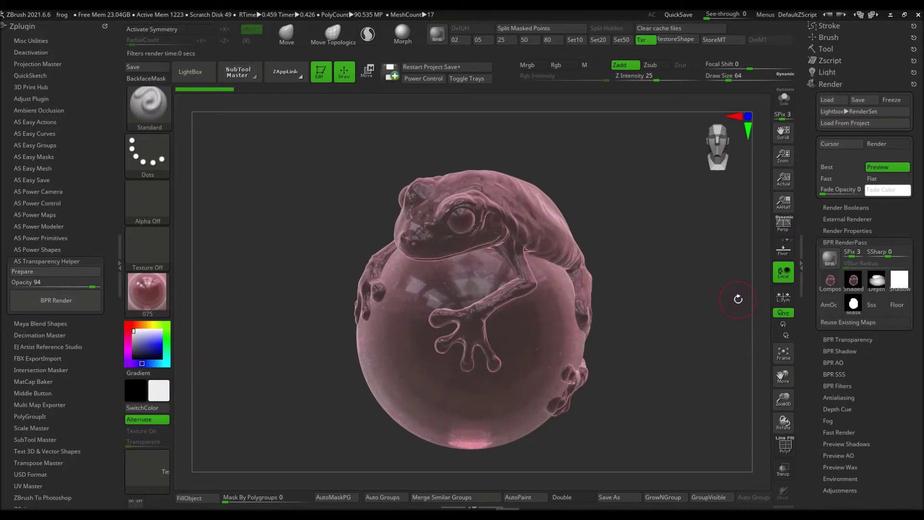
pyautogui.scroll(5, 818, 188)
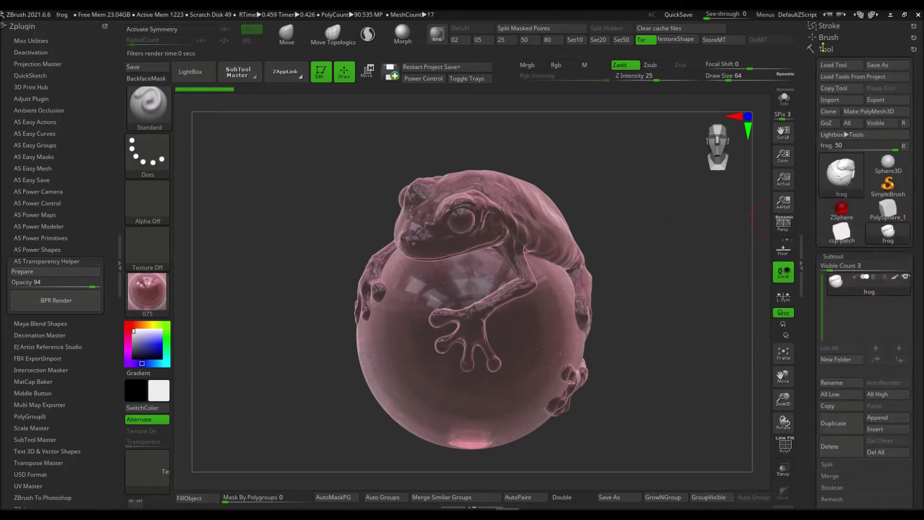
# Turn off BPR Transparent Shading and render the frog opaque.
pyautogui.scroll(5, 822, 173)
pyautogui.scroll(3, 823, 164)
pyautogui.scroll(-3, 823, 163)
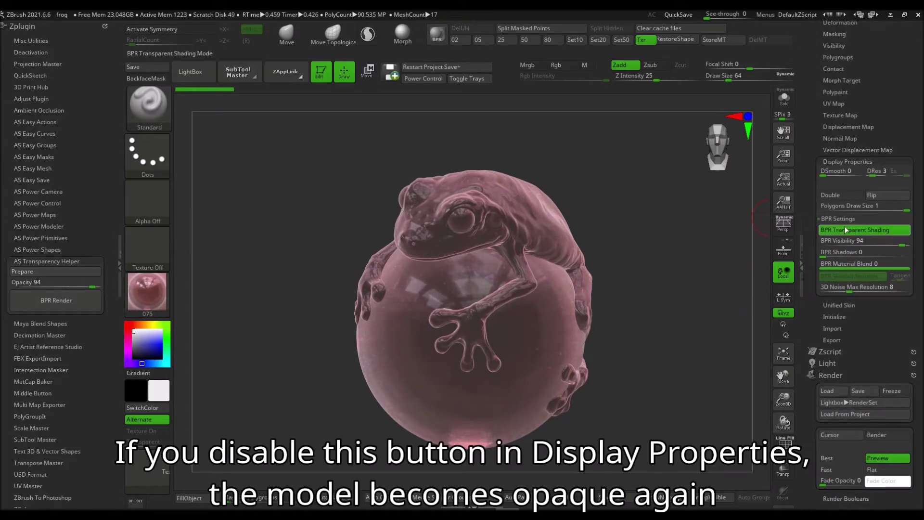
pyautogui.click(855, 229)
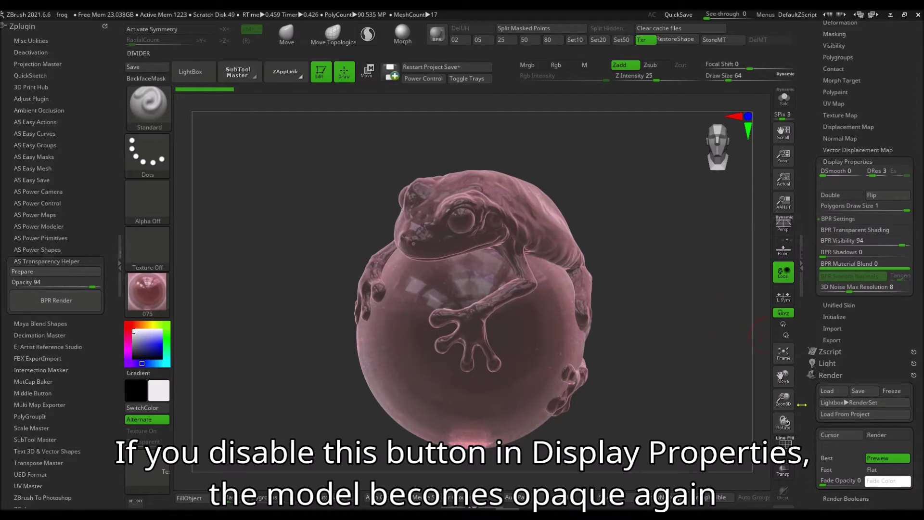
pyautogui.scroll(-5, 856, 288)
pyautogui.scroll(-6, 857, 269)
pyautogui.click(829, 229)
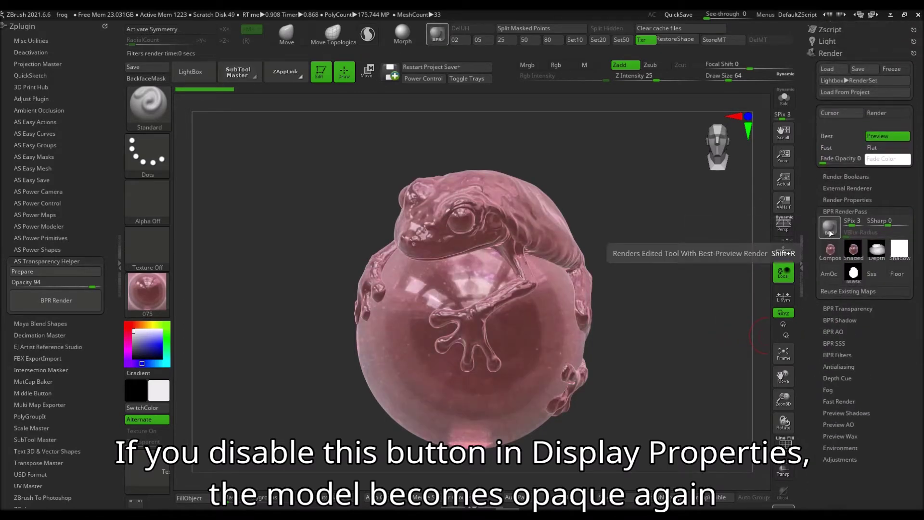
# Turn BPR Transparent Shading back on and render the frog transparent again.
pyautogui.scroll(5, 808, 255)
pyautogui.scroll(5, 805, 261)
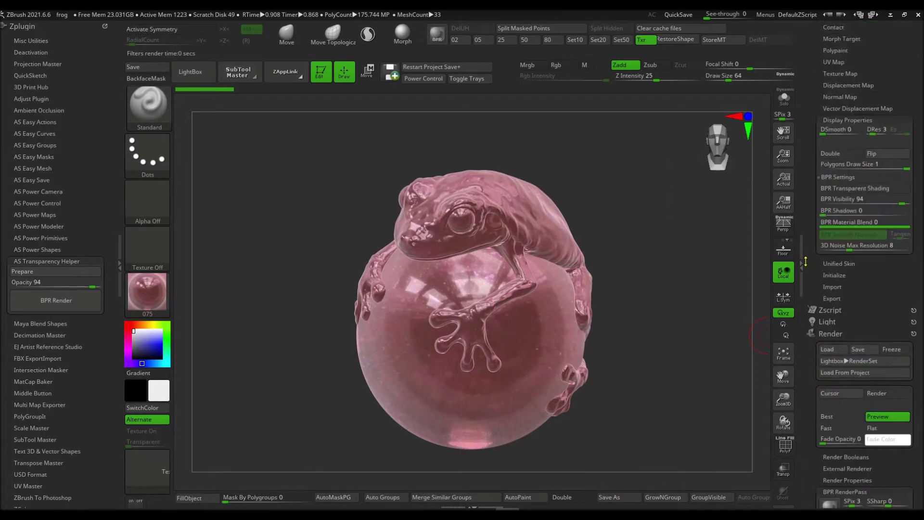
pyautogui.scroll(2, 805, 262)
pyautogui.click(841, 252)
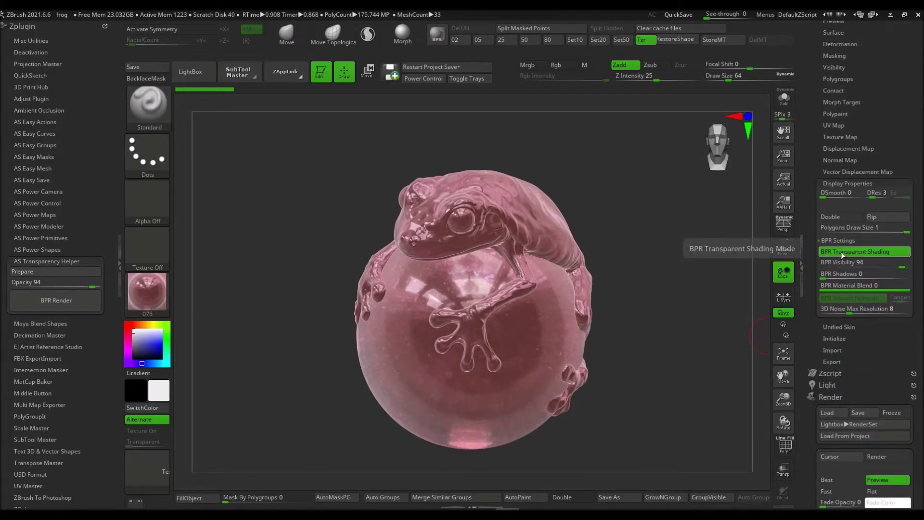
pyautogui.scroll(-12, 839, 248)
pyautogui.click(828, 229)
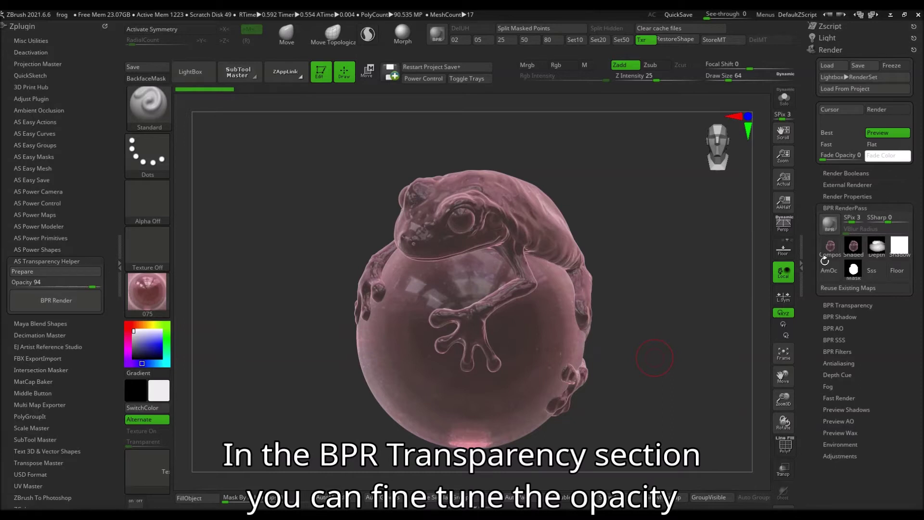
# Raise the BPR Transparency Strength to 1 and re-render the frog.
pyautogui.click(847, 305)
pyautogui.moveTo(840, 315); pyautogui.dragTo(839, 315)
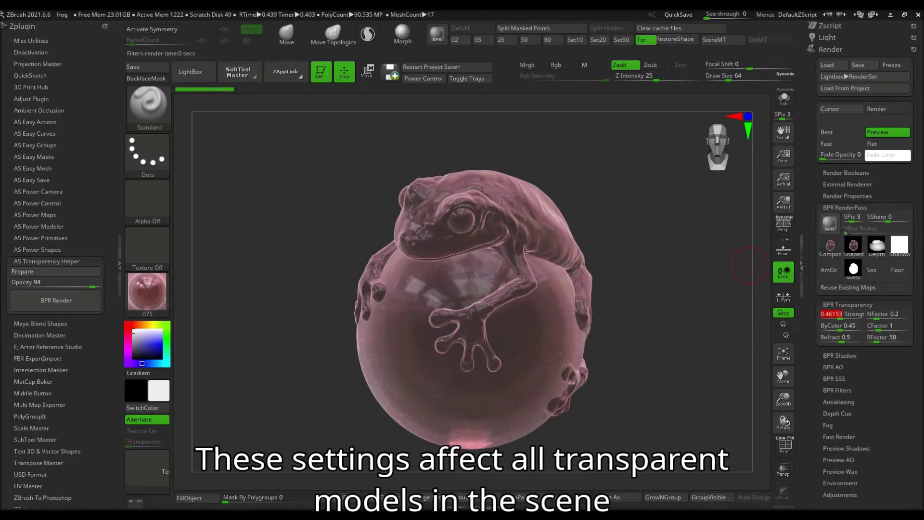
pyautogui.click(829, 224)
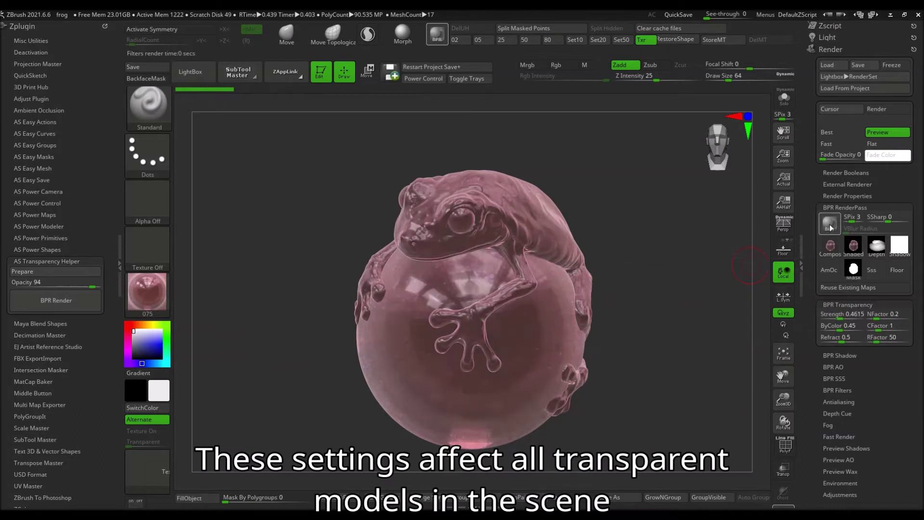
pyautogui.moveTo(840, 315); pyautogui.dragTo(858, 315)
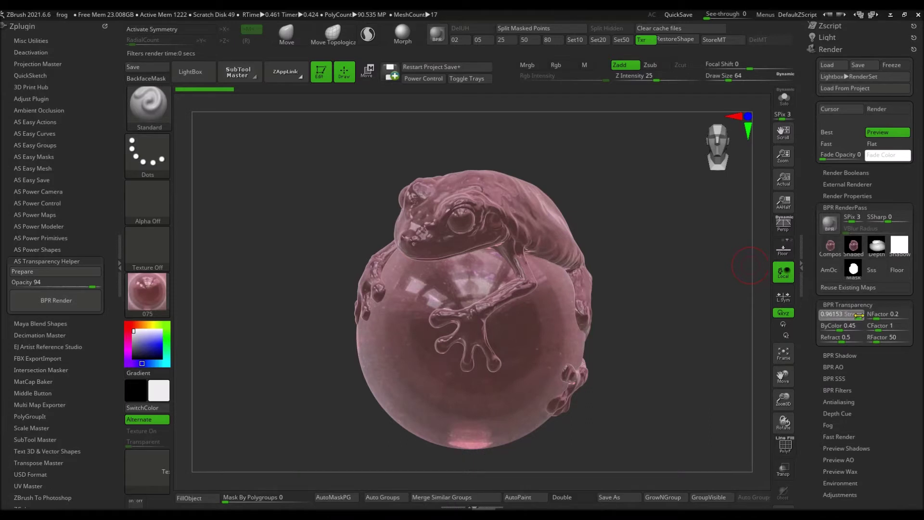
pyautogui.click(830, 223)
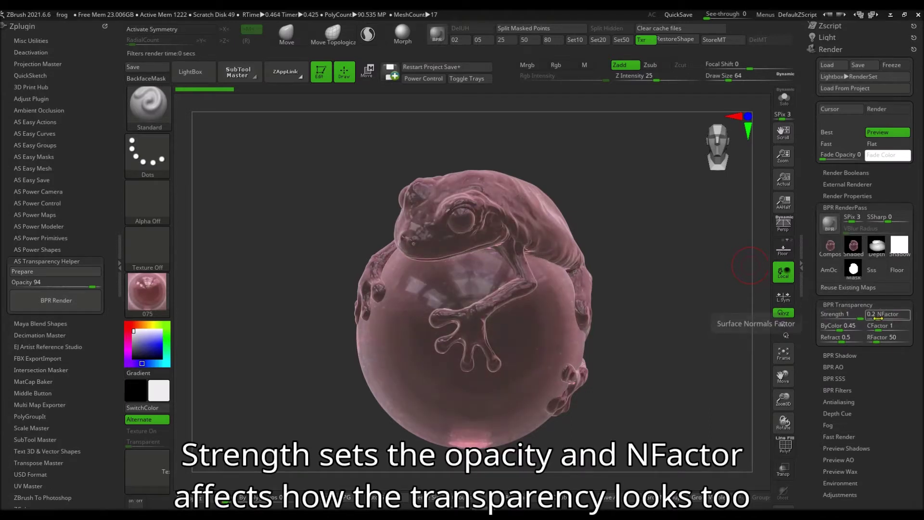
# Try NFactor 0.8 and 0.5, then set NFactor back to 0.2, re-rendering each time.
pyautogui.moveTo(880, 316); pyautogui.dragTo(884, 317)
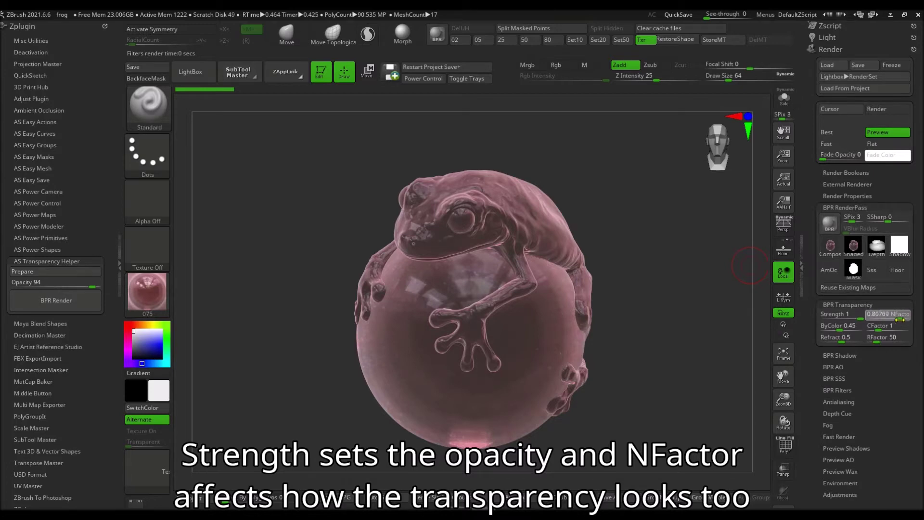
pyautogui.click(833, 229)
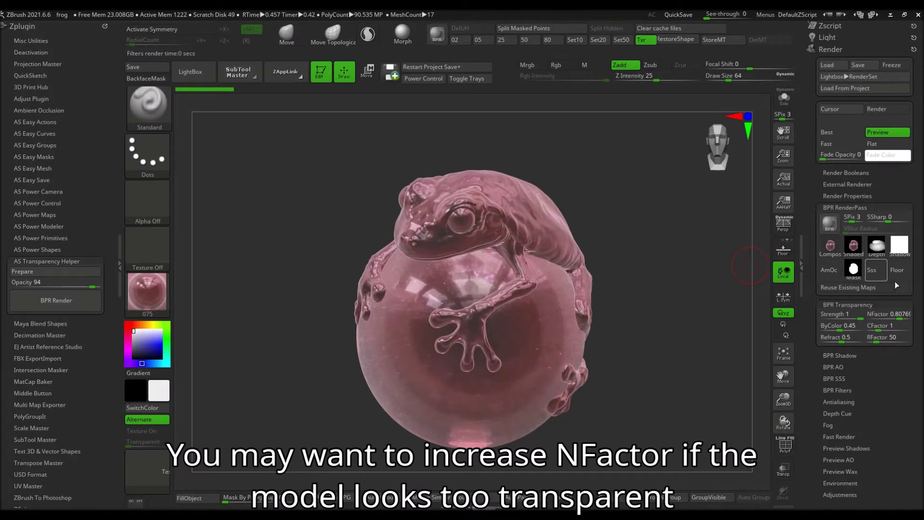
pyautogui.click(888, 317)
pyautogui.write('0.5')
pyautogui.press('Return')
pyautogui.click(832, 227)
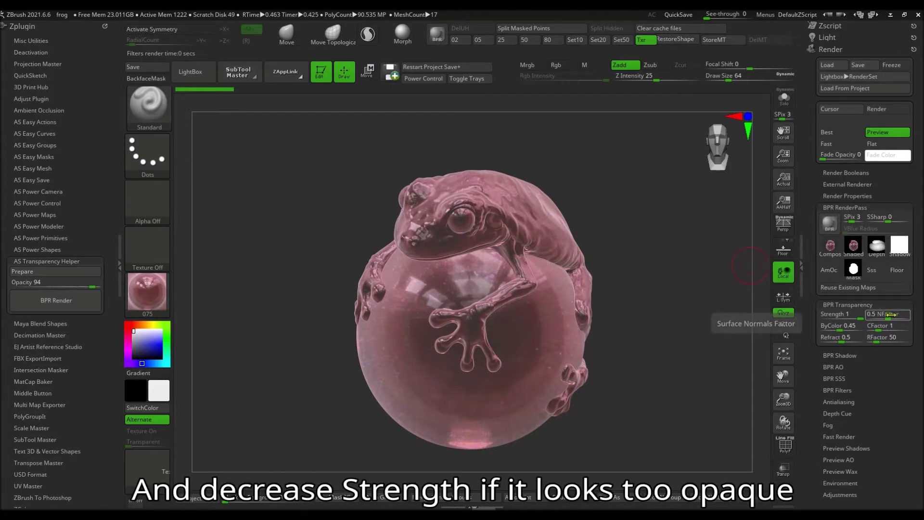
pyautogui.click(892, 314)
pyautogui.write('2')
pyautogui.press('Return')
pyautogui.click(831, 228)
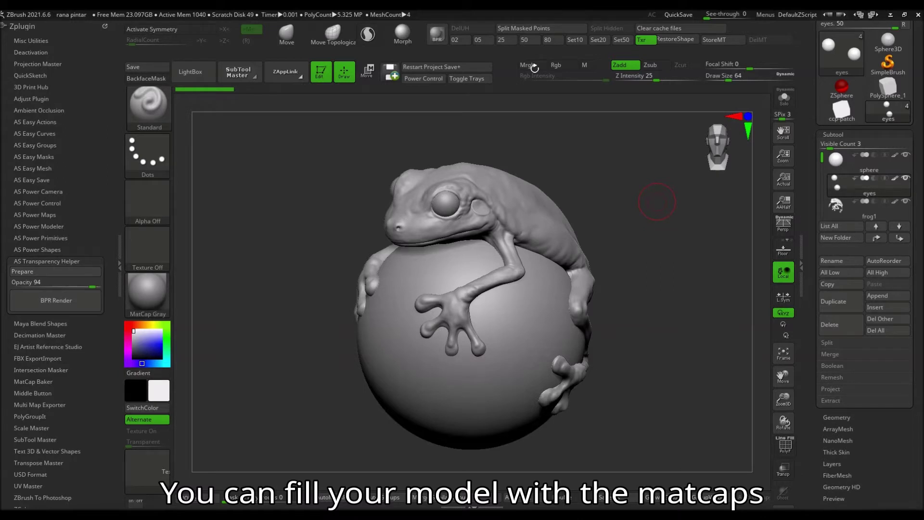
# Load the green 072 glass matcap and fill the frog1 subtool with it.
pyautogui.click(837, 207)
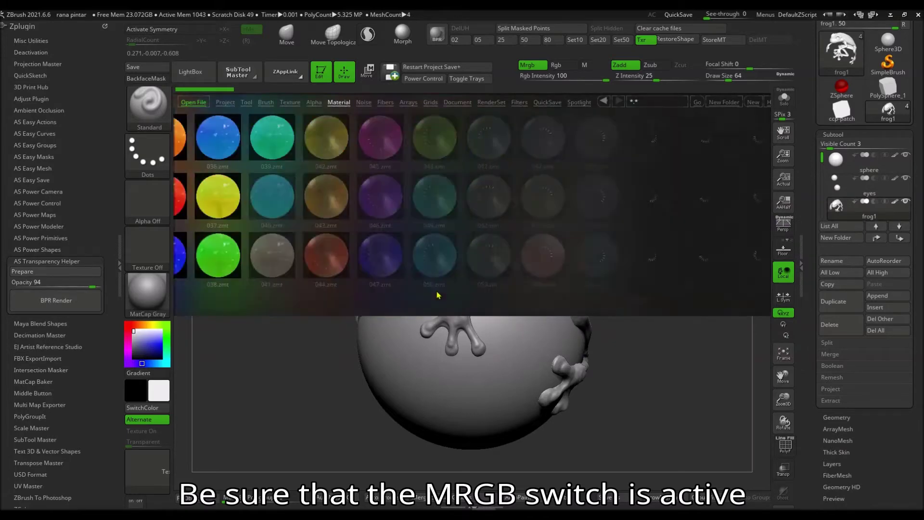
pyautogui.scroll(-3, 304, 295)
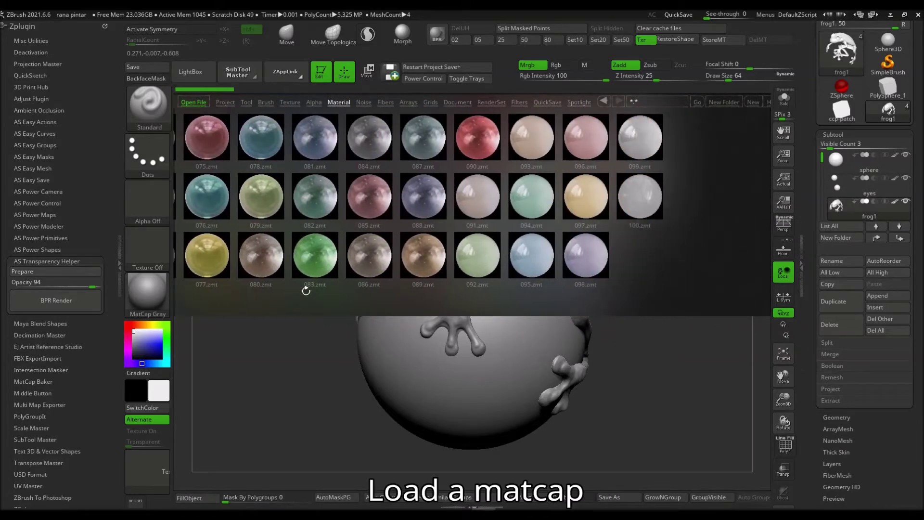
pyautogui.scroll(2, 308, 269)
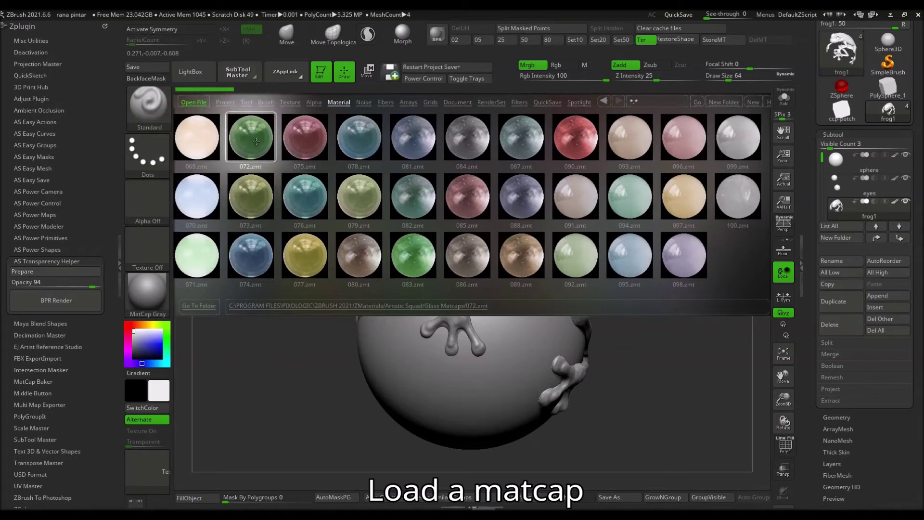
pyautogui.doubleClick(262, 144)
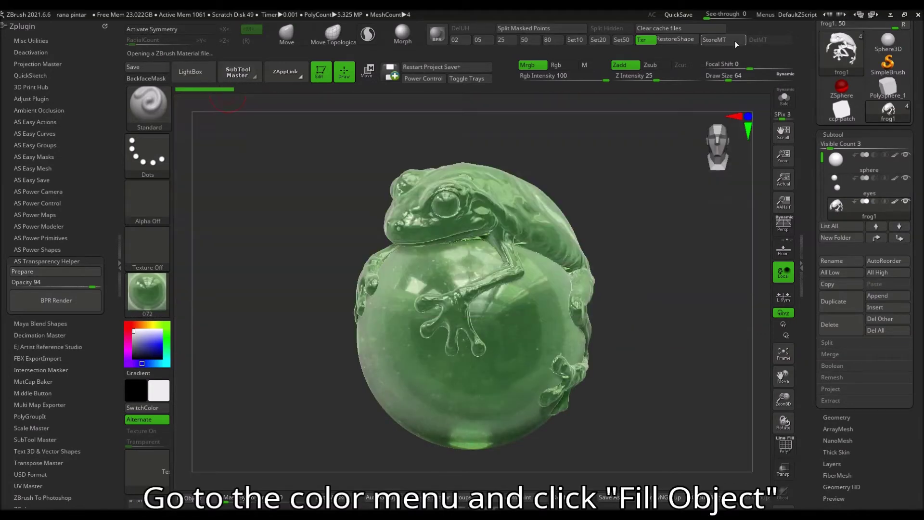
pyautogui.click(764, 15)
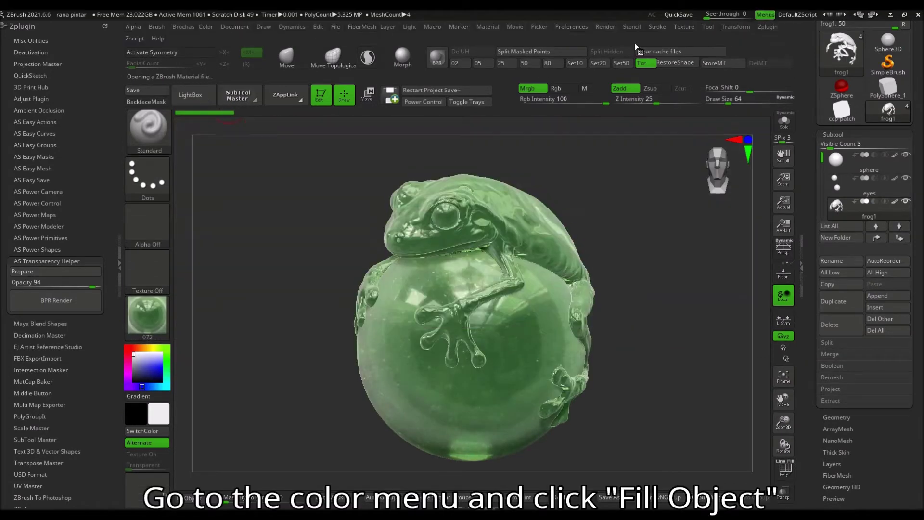
pyautogui.click(210, 27)
pyautogui.click(231, 233)
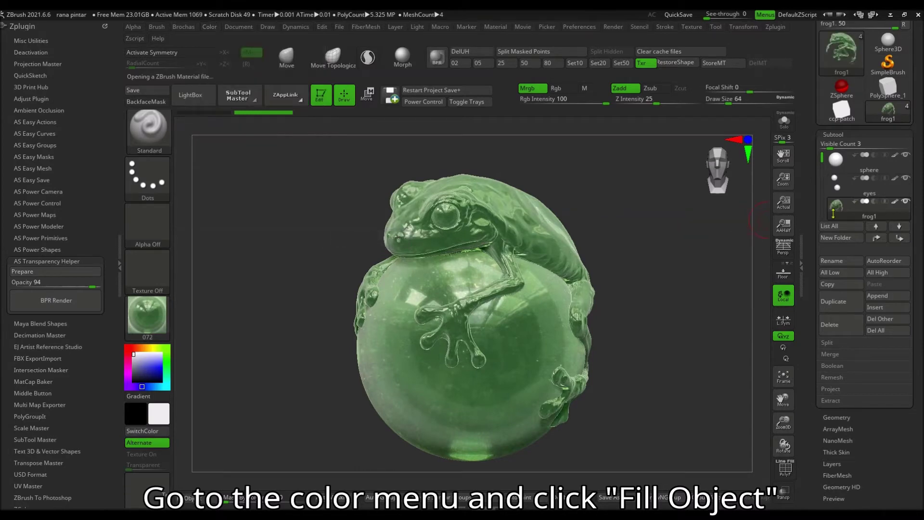
# Load the pink 075 glass matcap and fill the sphere subtool with it.
pyautogui.click(842, 161)
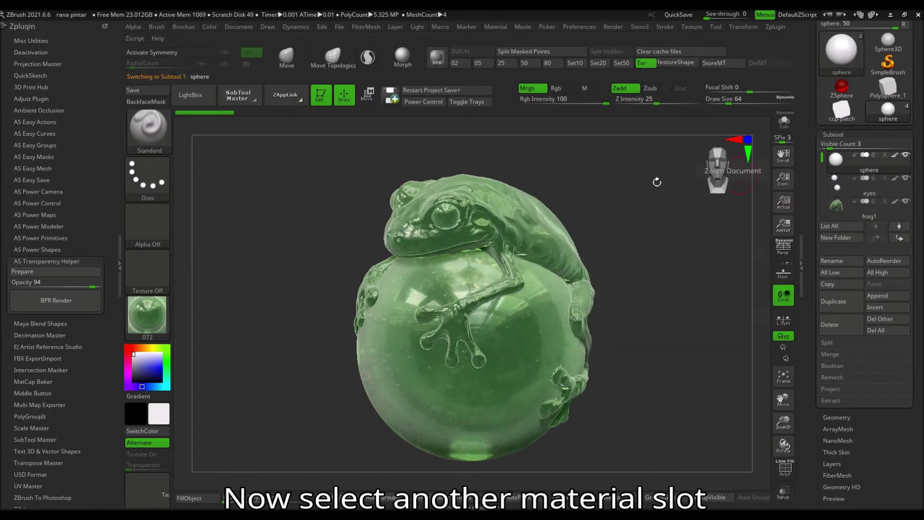
pyautogui.click(147, 315)
pyautogui.click(393, 224)
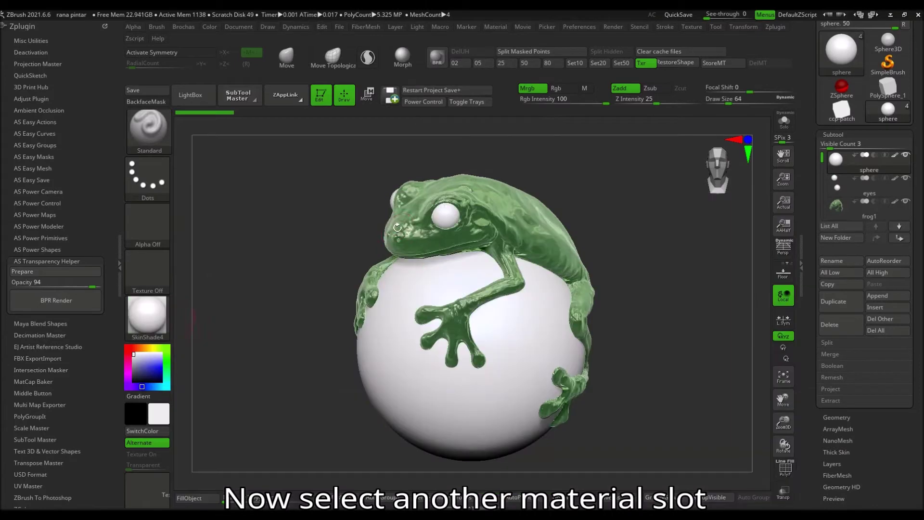
pyautogui.click(204, 102)
pyautogui.moveTo(664, 309); pyautogui.dragTo(372, 310)
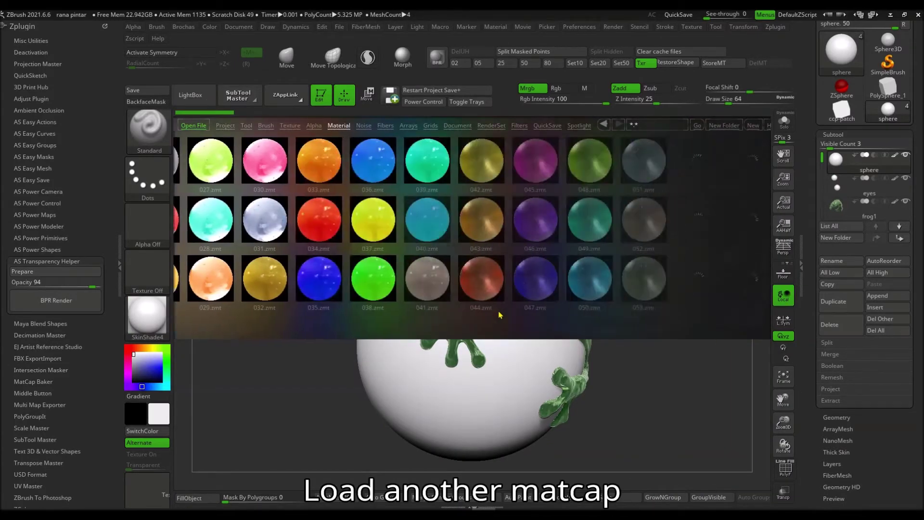
pyautogui.moveTo(673, 173); pyautogui.dragTo(380, 173)
pyautogui.doubleClick(381, 172)
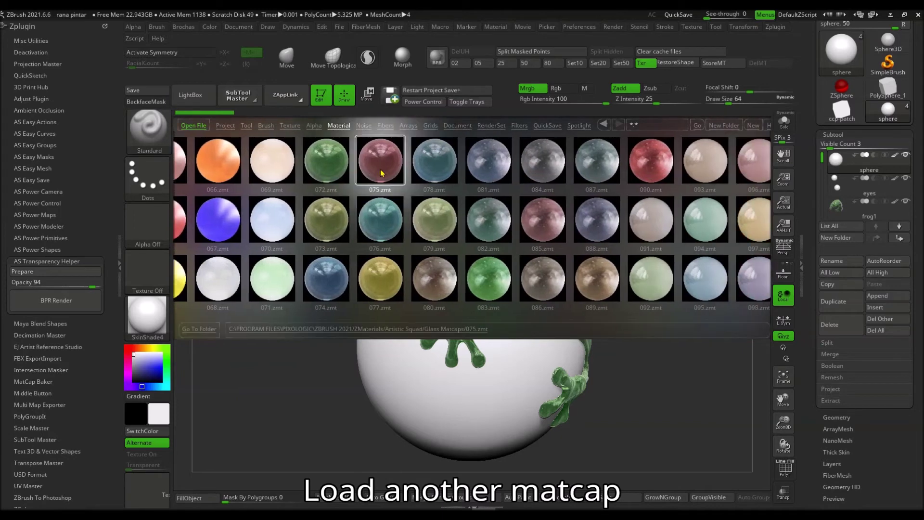
pyautogui.click(190, 95)
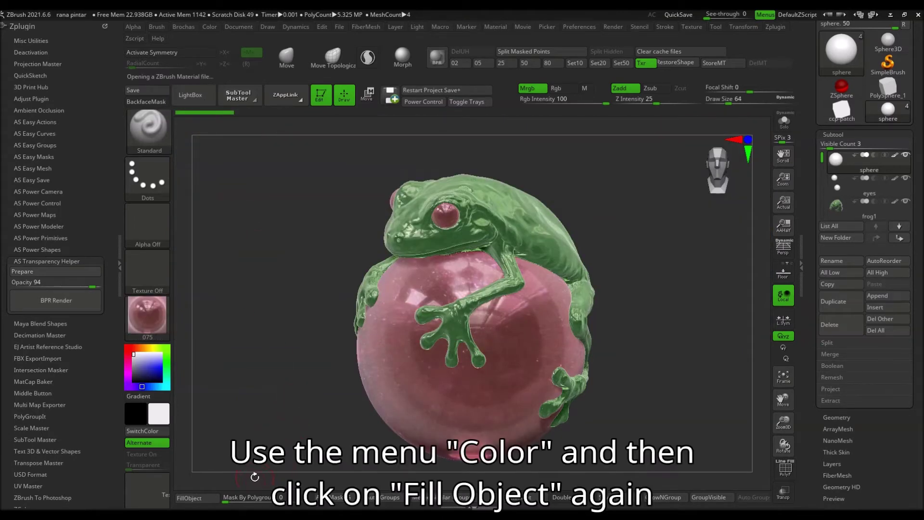
pyautogui.click(209, 27)
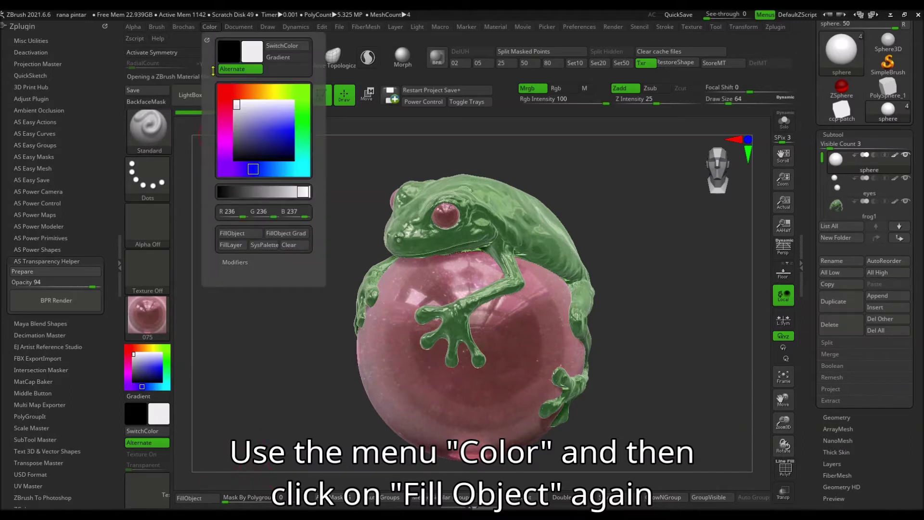
pyautogui.click(233, 235)
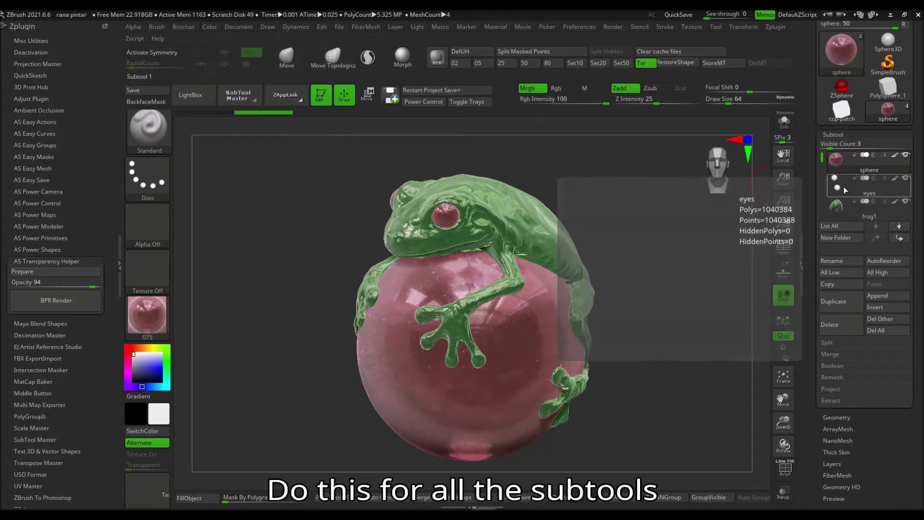
# Fill the eyes subtool with the pink 075 glass matcap and rotate to check.
pyautogui.click(869, 185)
pyautogui.click(210, 27)
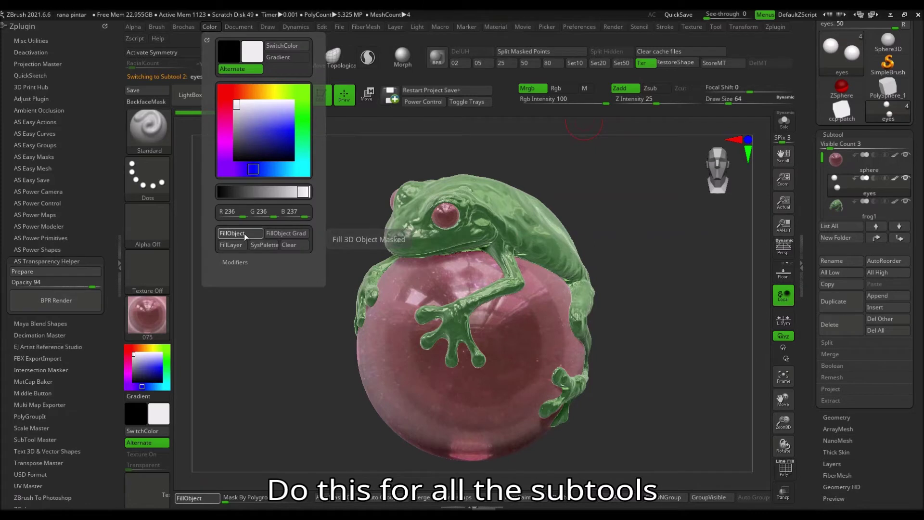
pyautogui.click(244, 234)
pyautogui.moveTo(652, 313); pyautogui.dragTo(654, 310)
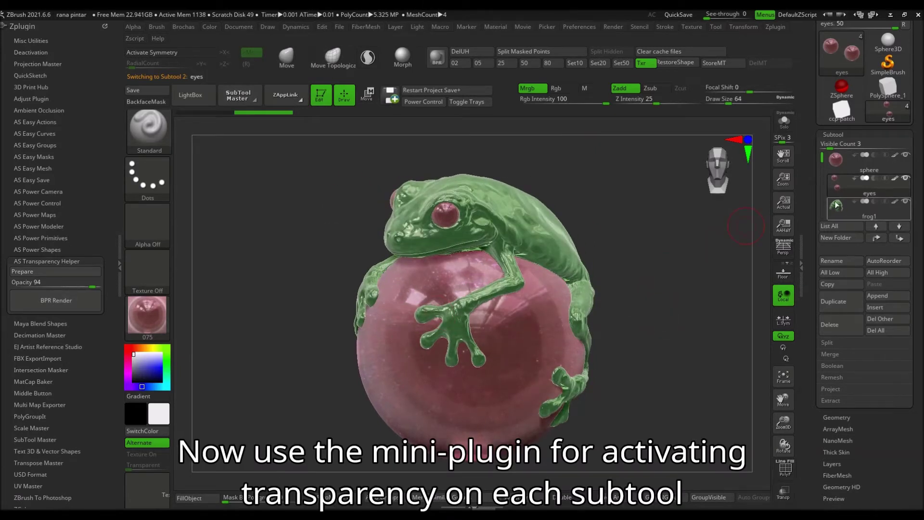
# Select the frog1 subtool and render it transparent with the AS Transparency Helper.
pyautogui.click(861, 161)
pyautogui.click(847, 185)
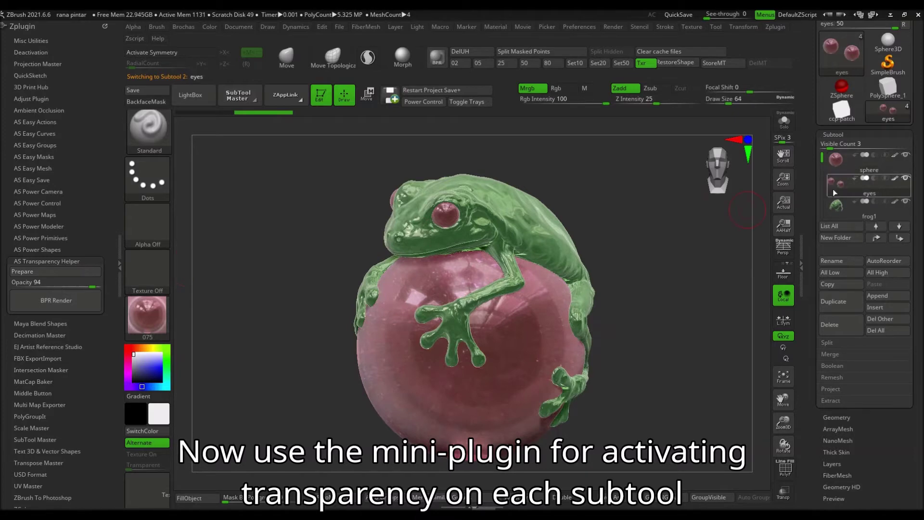
pyautogui.click(834, 214)
pyautogui.click(53, 271)
pyautogui.click(56, 300)
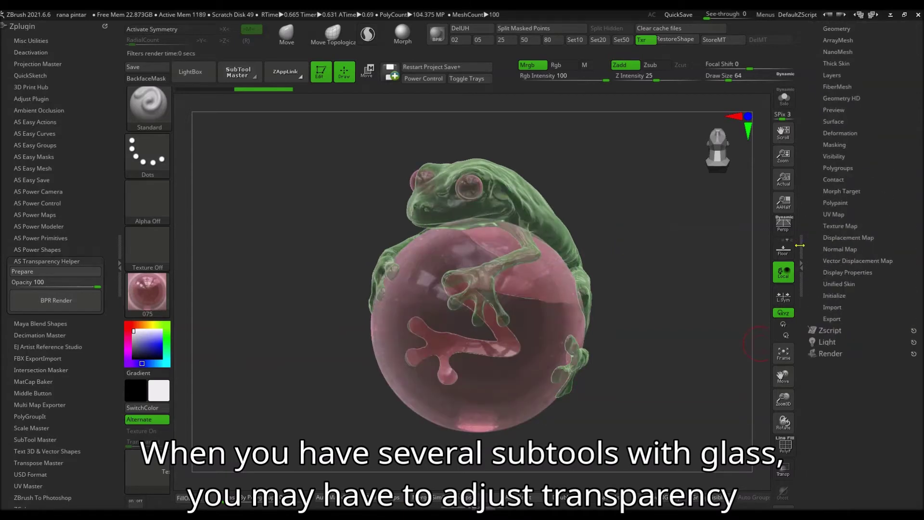
# Lower the BPR Transparency Strength to 0.2179 and re-render.
pyautogui.click(828, 353)
pyautogui.moveTo(808, 388); pyautogui.dragTo(807, 159)
pyautogui.moveTo(847, 216); pyautogui.dragTo(829, 219)
pyautogui.click(66, 299)
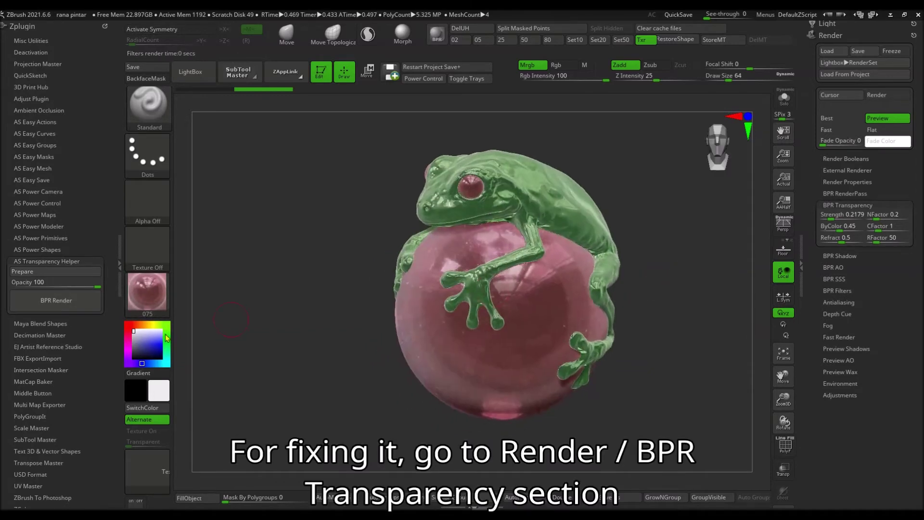
# Raise NFactor to about 0.94 and lower Strength to about 0.15, rendering after each change.
pyautogui.click(87, 303)
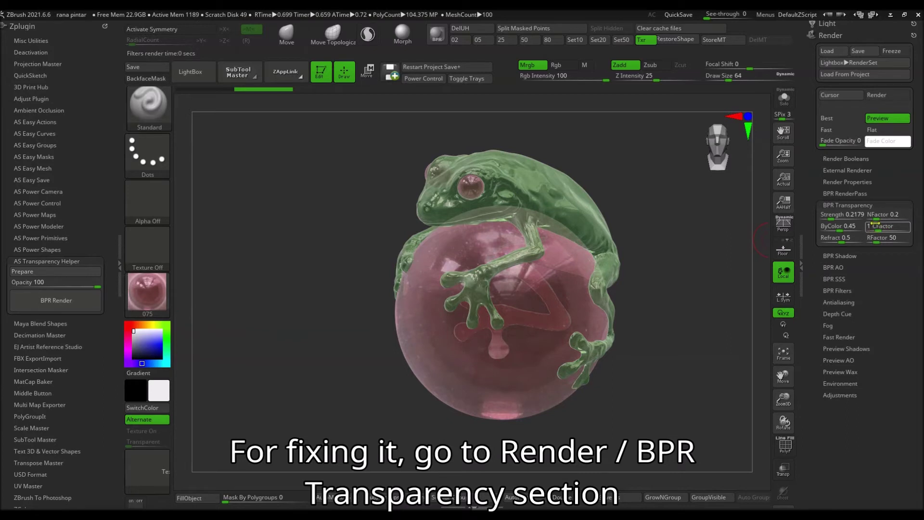
pyautogui.moveTo(879, 219); pyautogui.dragTo(891, 219)
pyautogui.click(68, 302)
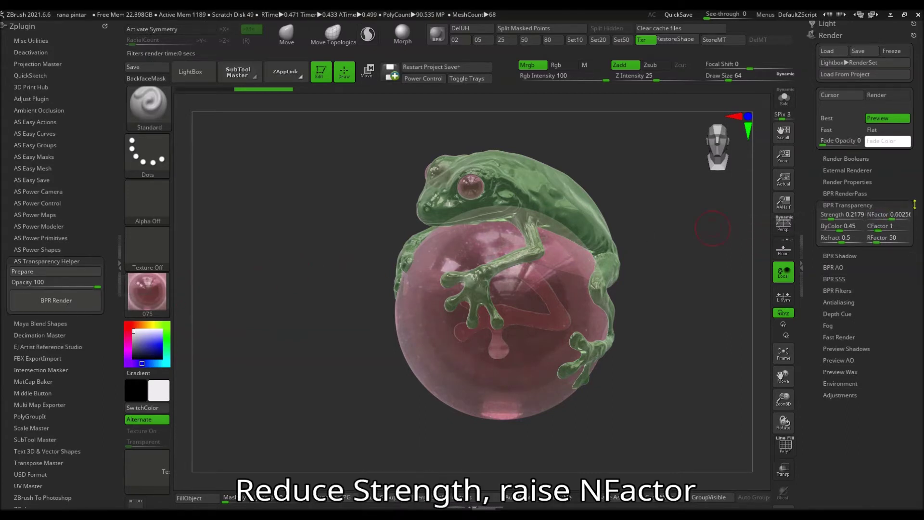
pyautogui.moveTo(842, 214); pyautogui.dragTo(770, 227)
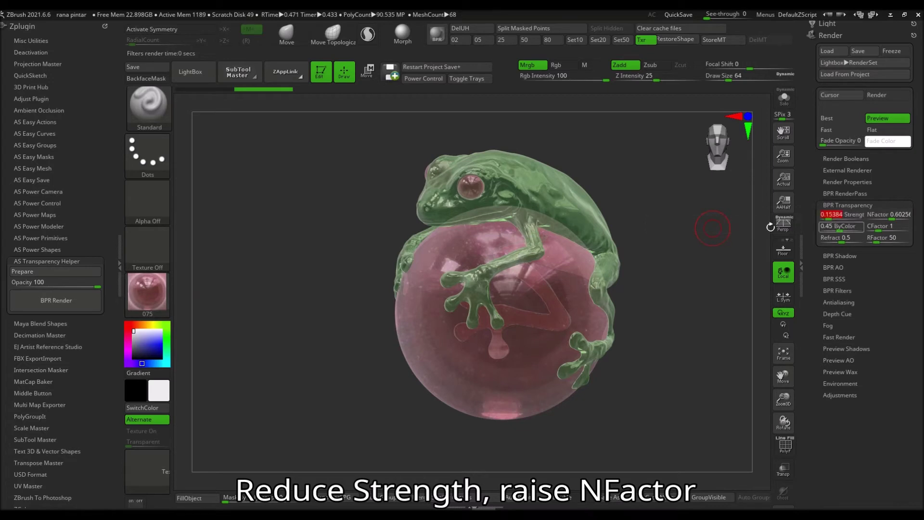
pyautogui.click(74, 299)
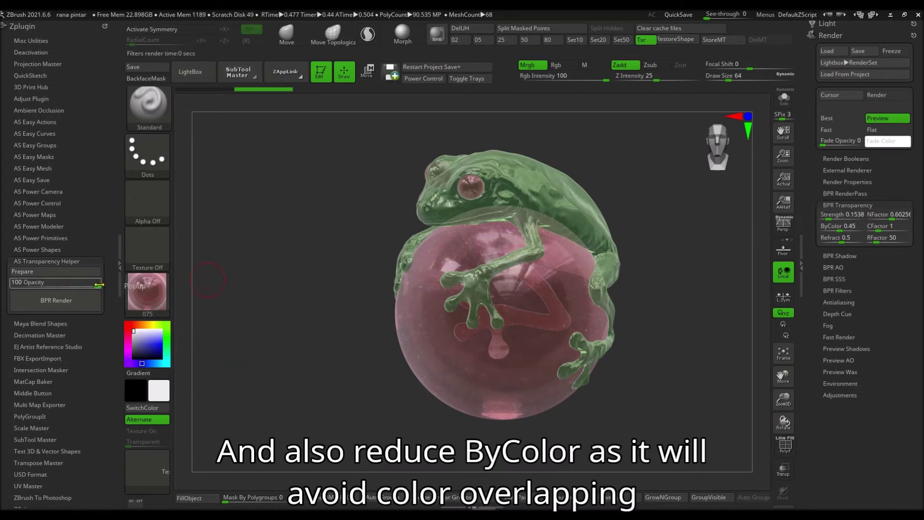
pyautogui.moveTo(889, 215); pyautogui.dragTo(904, 216)
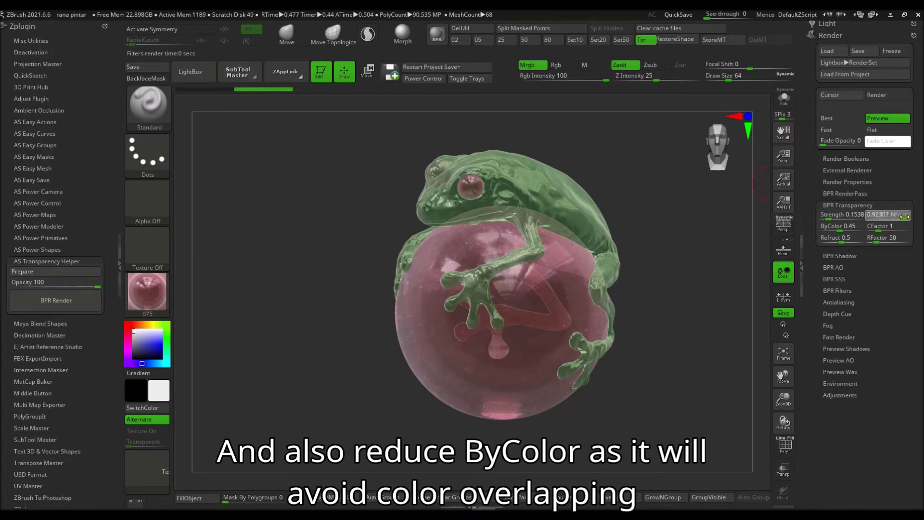
pyautogui.click(63, 299)
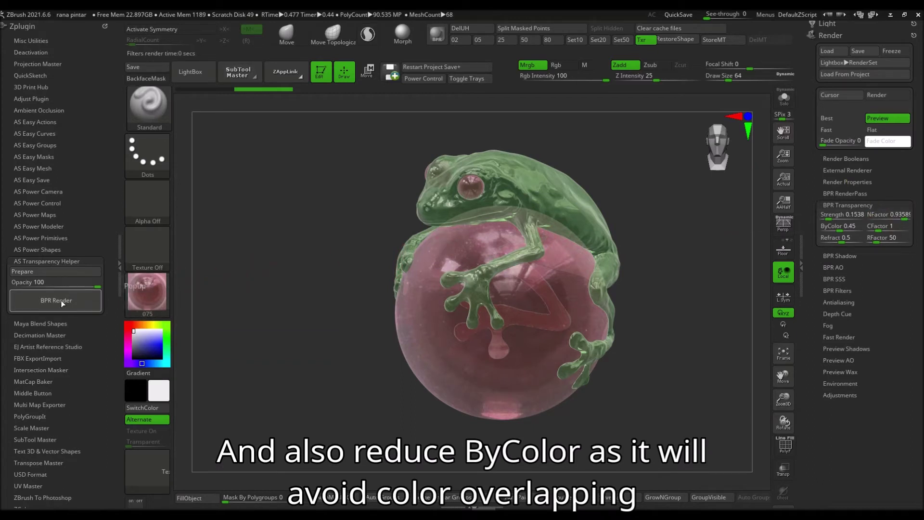
# Rotate the frog, try Strength 0, then settle Strength near 0.1025 and render.
pyautogui.moveTo(655, 337); pyautogui.dragTo(628, 317)
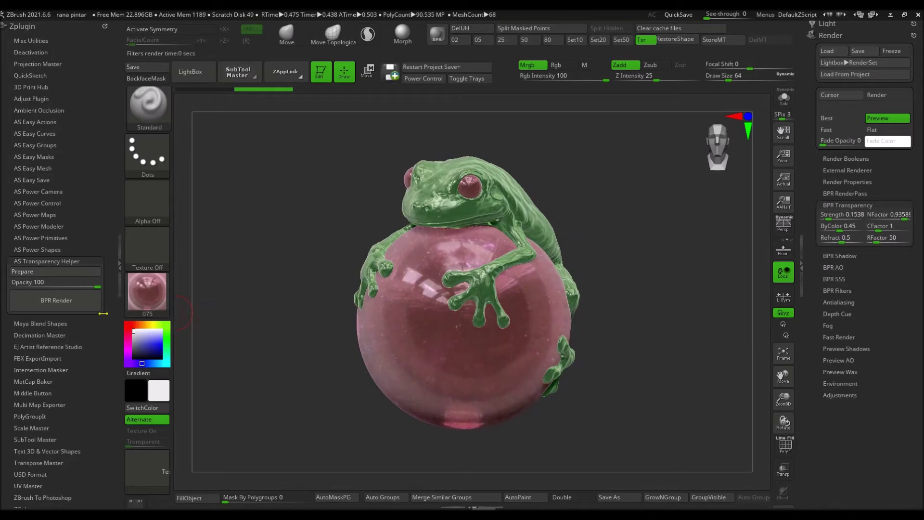
pyautogui.click(61, 305)
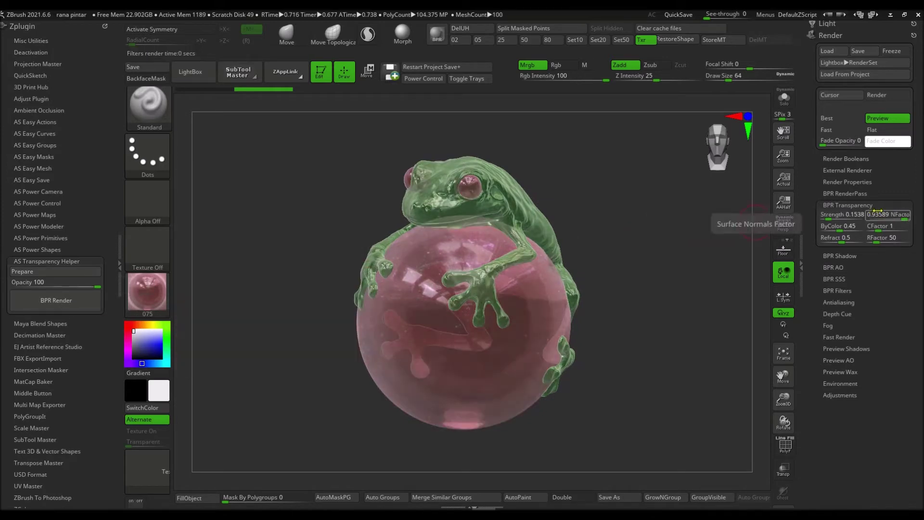
pyautogui.moveTo(841, 215); pyautogui.dragTo(822, 219)
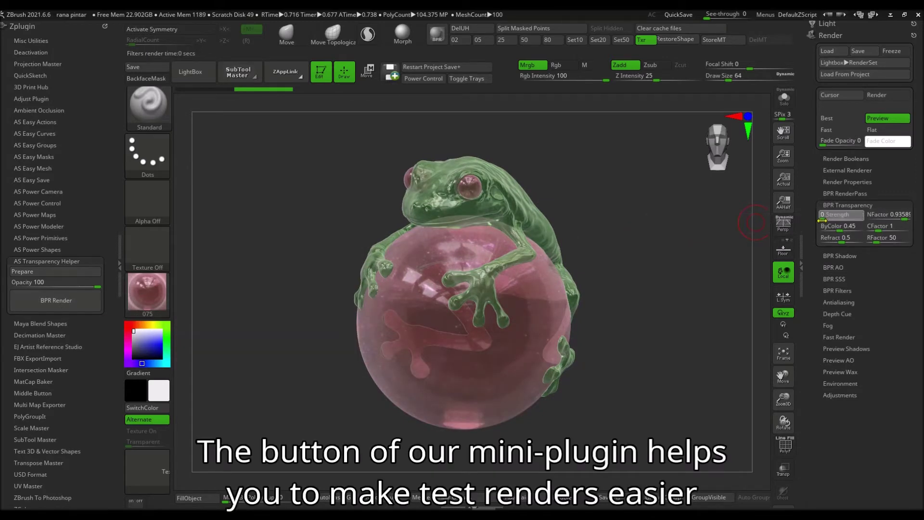
pyautogui.click(77, 301)
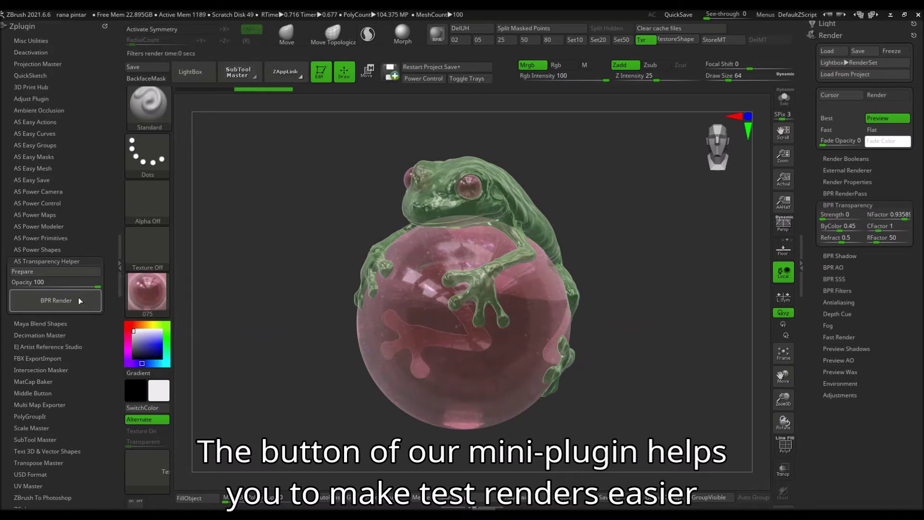
pyautogui.moveTo(822, 218); pyautogui.dragTo(826, 219)
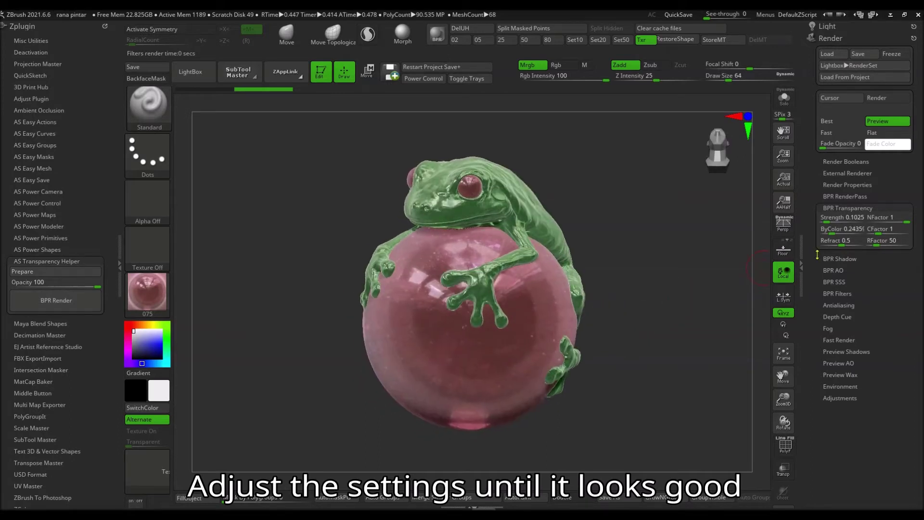
pyautogui.click(56, 300)
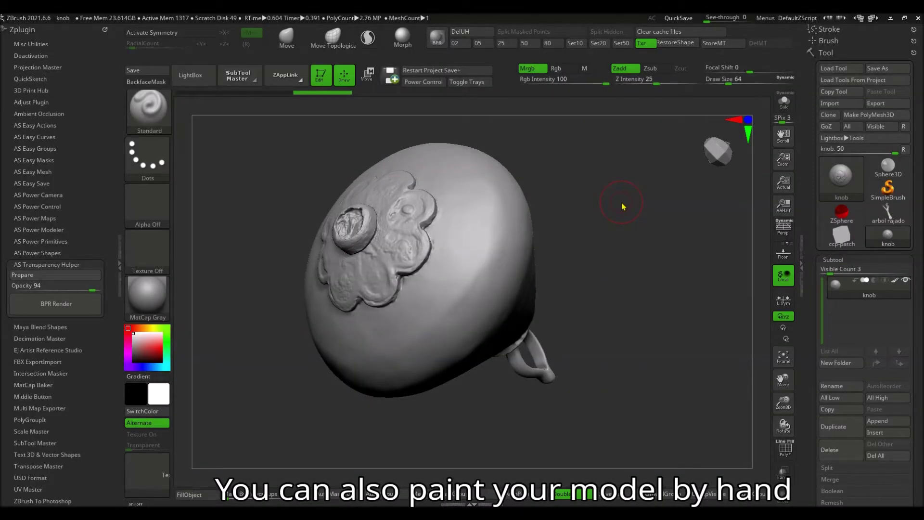
# Load the white 099 glass matcap from the LightBox material library.
pyautogui.press(',')
pyautogui.moveTo(640, 302); pyautogui.dragTo(274, 279)
pyautogui.moveTo(634, 302)
pyautogui.mouseDown()
pyautogui.moveTo(541, 305)
pyautogui.moveTo(516, 295)
pyautogui.moveTo(346, 173)
pyautogui.mouseUp()
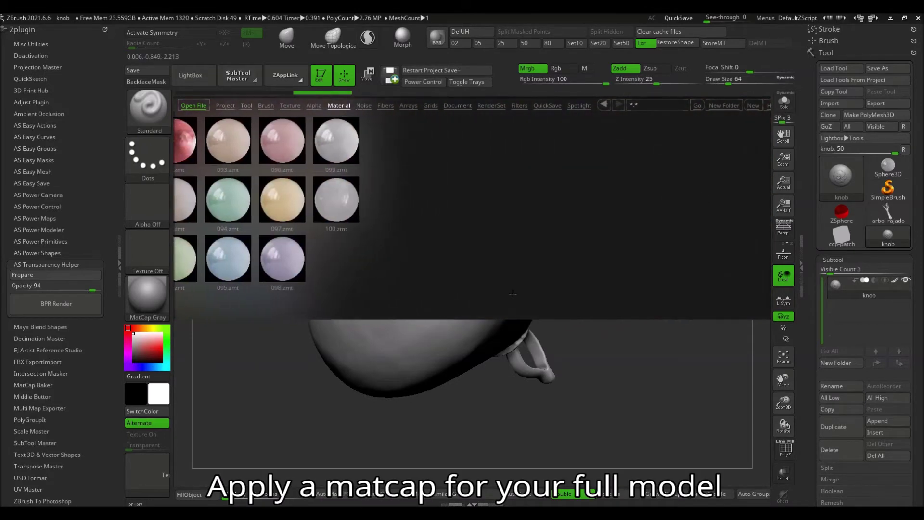
pyautogui.doubleClick(331, 149)
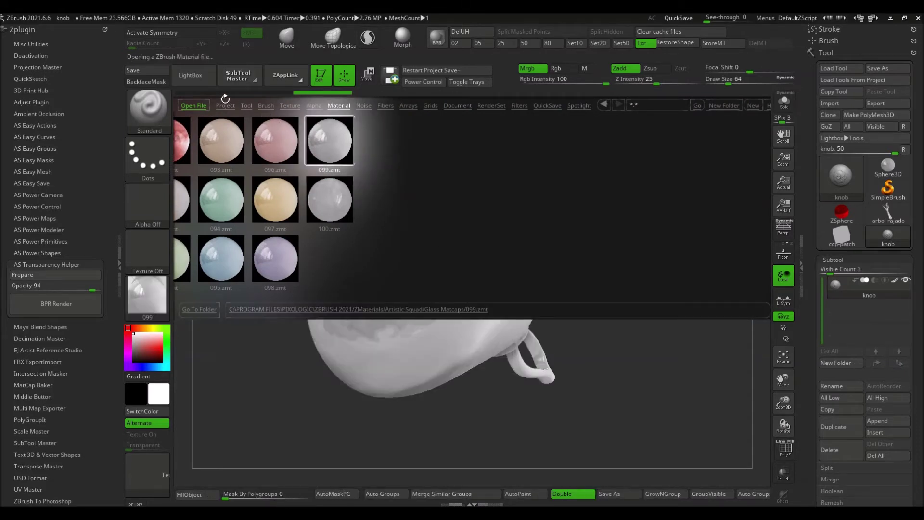
pyautogui.click(190, 75)
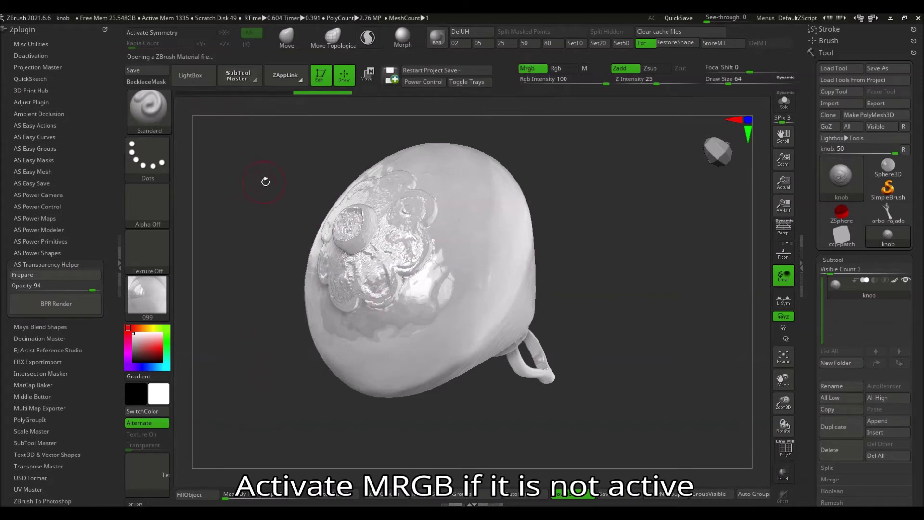
# Fill the knob with pure white using Color > FillObject, then hide the menus.
pyautogui.click(765, 18)
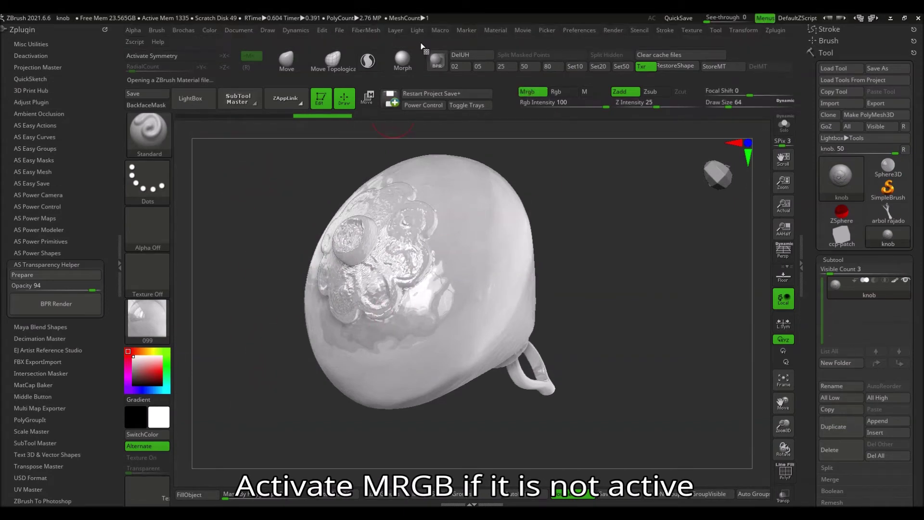
pyautogui.click(214, 30)
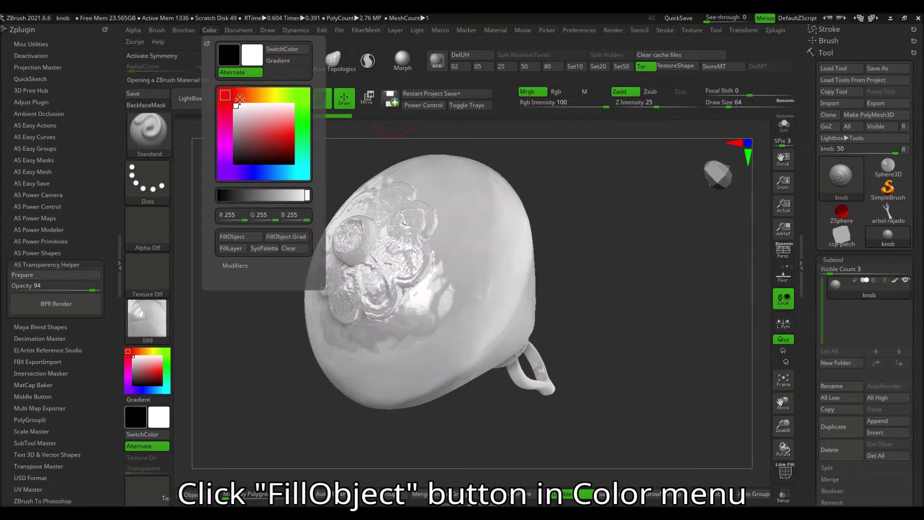
pyautogui.click(240, 236)
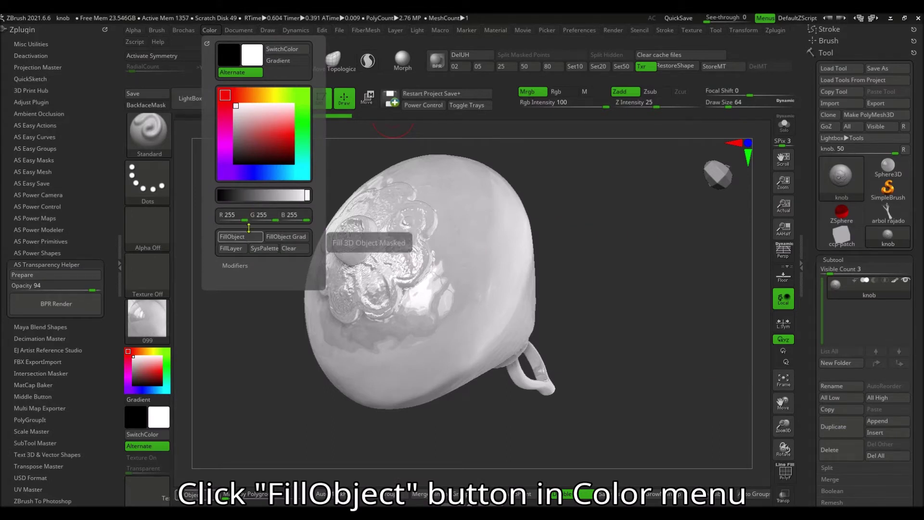
pyautogui.click(767, 19)
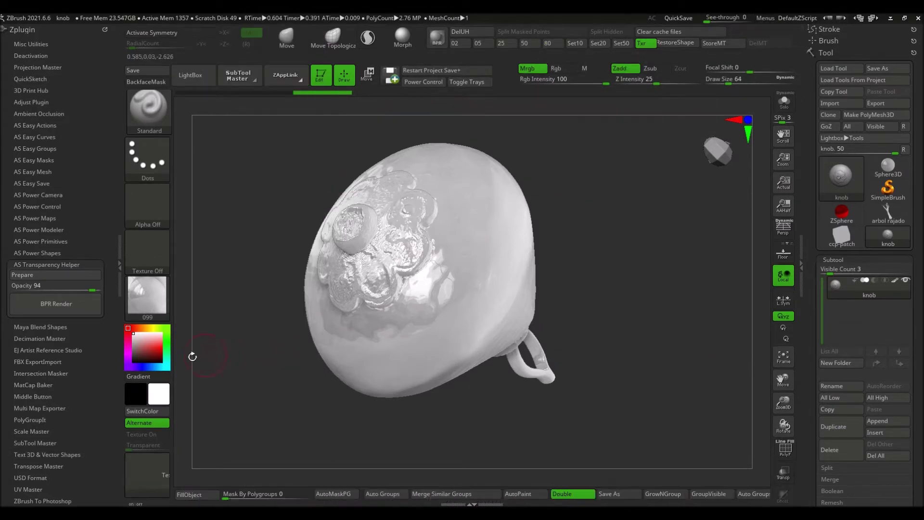
pyautogui.click(141, 300)
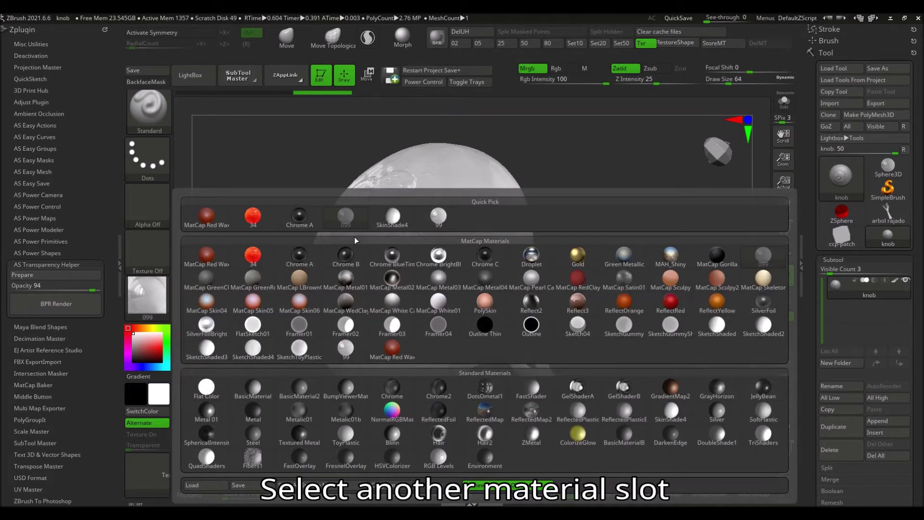
# Pick SkinShade4, then load the red 034 glass matcap from LightBox.
pyautogui.click(389, 216)
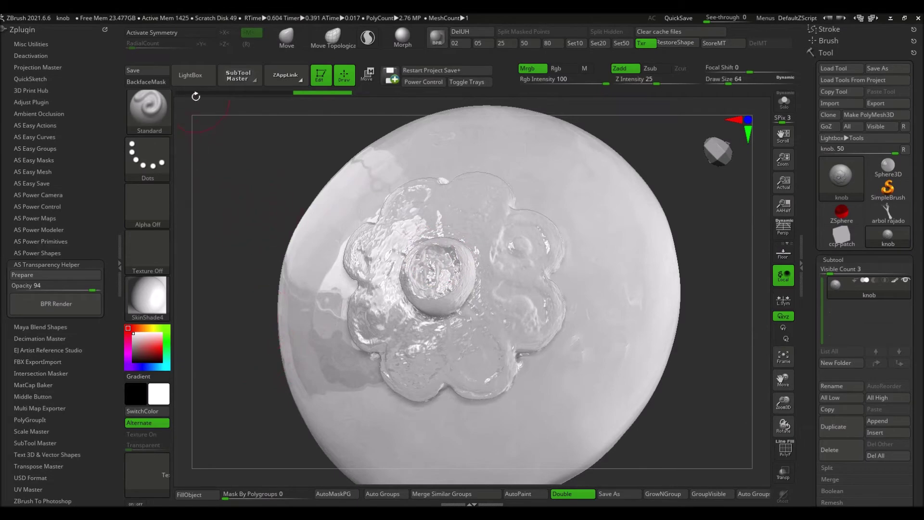
pyautogui.click(190, 76)
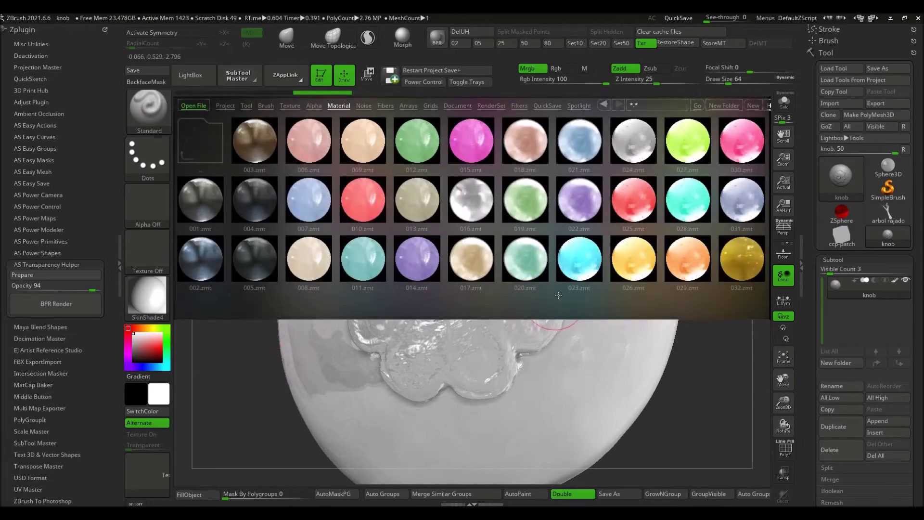
pyautogui.moveTo(544, 302); pyautogui.dragTo(470, 303)
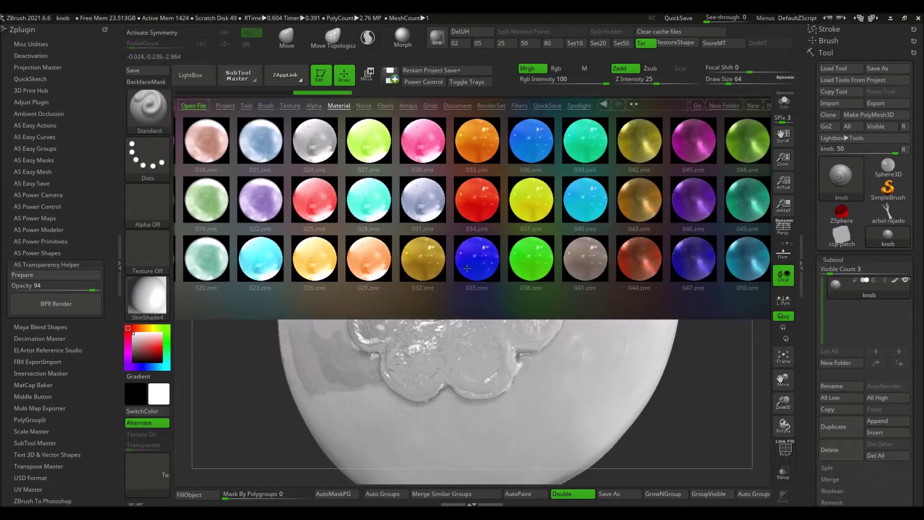
pyautogui.doubleClick(470, 210)
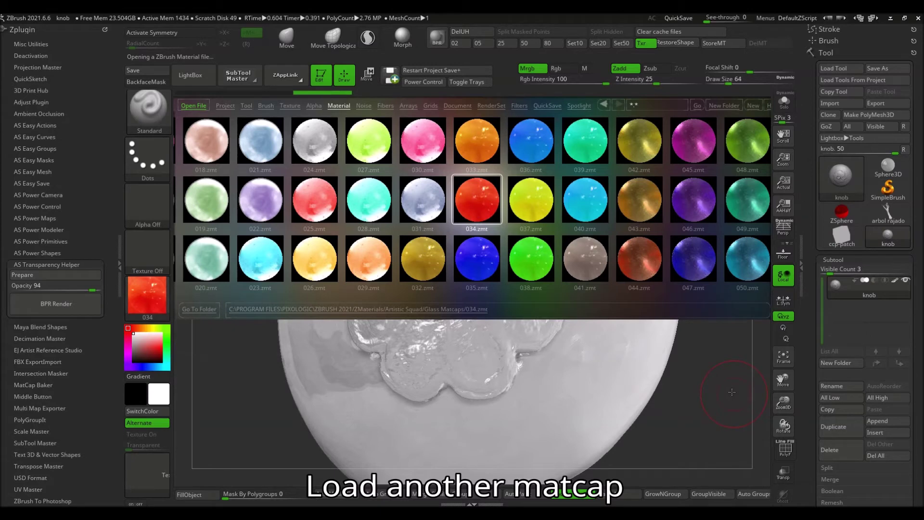
pyautogui.press(',')
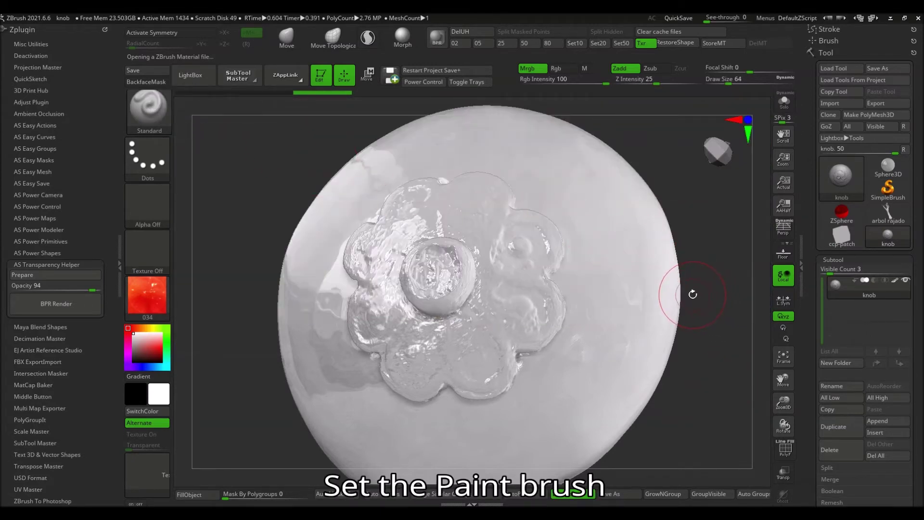
# Switch to the Paint brush and hide the trays for more canvas room.
pyautogui.press('b')
pyautogui.press('p')
pyautogui.click(610, 156)
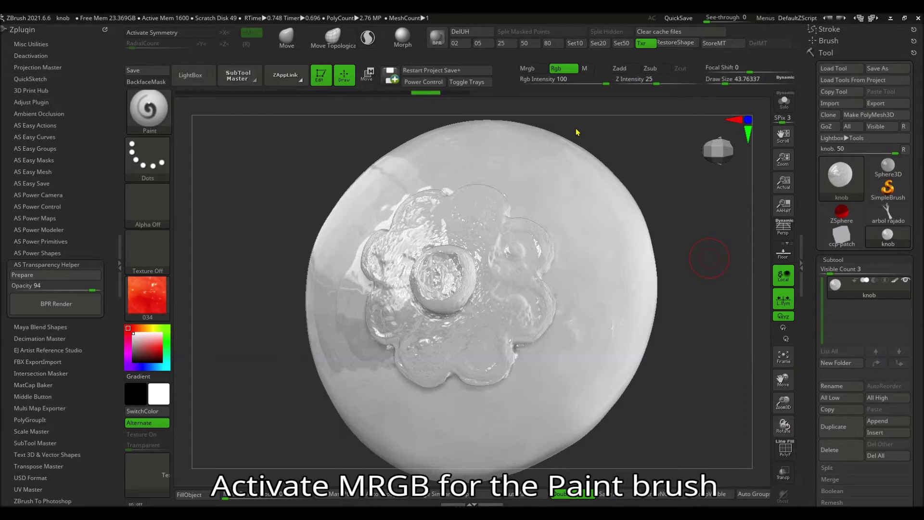
pyautogui.press('Tab')
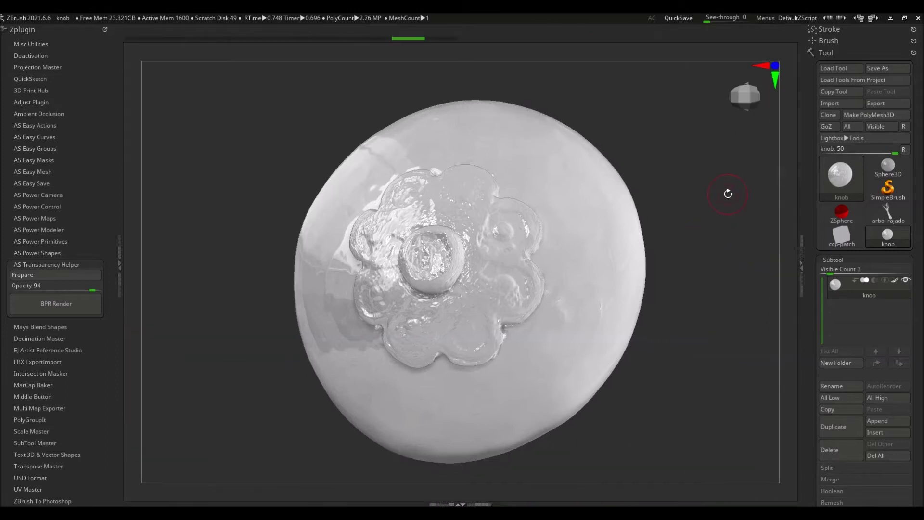
# Paint red over the flower cap's centre, upper lobes and lower petal edges.
pyautogui.moveTo(465, 281)
pyautogui.mouseDown()
pyautogui.moveTo(415, 252)
pyautogui.moveTo(474, 269)
pyautogui.moveTo(484, 211)
pyautogui.moveTo(400, 203)
pyautogui.moveTo(394, 220)
pyautogui.moveTo(363, 230)
pyautogui.moveTo(375, 308)
pyautogui.moveTo(433, 342)
pyautogui.moveTo(459, 337)
pyautogui.moveTo(510, 299)
pyautogui.moveTo(513, 307)
pyautogui.moveTo(523, 232)
pyautogui.mouseUp()
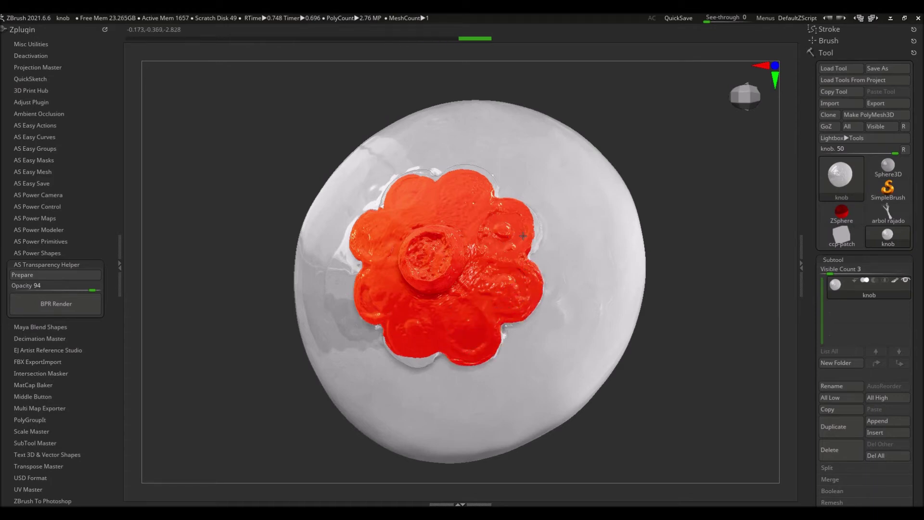
pyautogui.moveTo(519, 212); pyautogui.dragTo(384, 206, button='right')
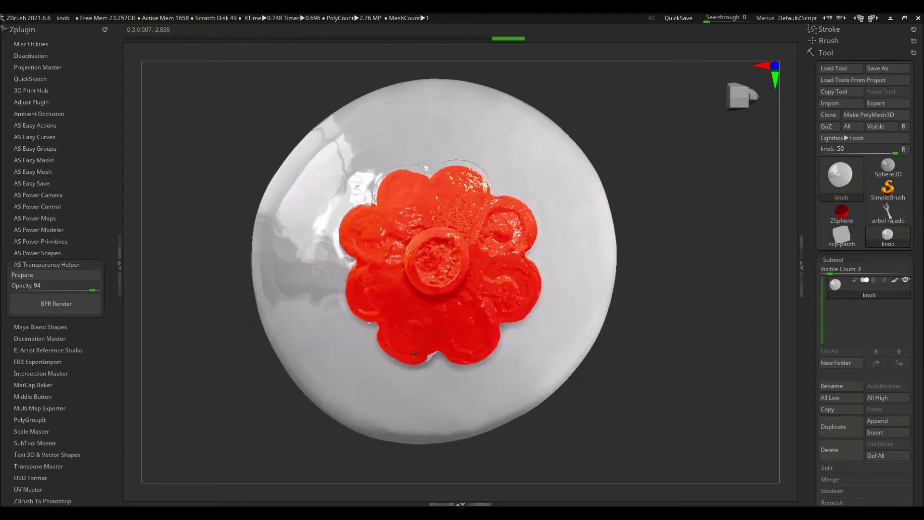
pyautogui.moveTo(385, 205)
pyautogui.mouseDown()
pyautogui.moveTo(392, 174)
pyautogui.moveTo(436, 176)
pyautogui.mouseUp()
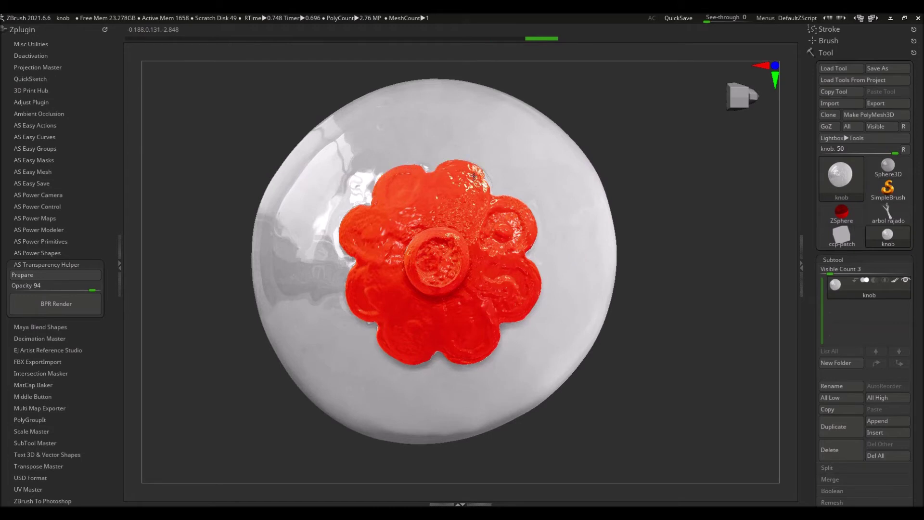
pyautogui.moveTo(470, 175); pyautogui.dragTo(607, 188, button='right')
pyautogui.moveTo(535, 286)
pyautogui.mouseDown()
pyautogui.moveTo(480, 290)
pyautogui.moveTo(522, 302)
pyautogui.mouseUp()
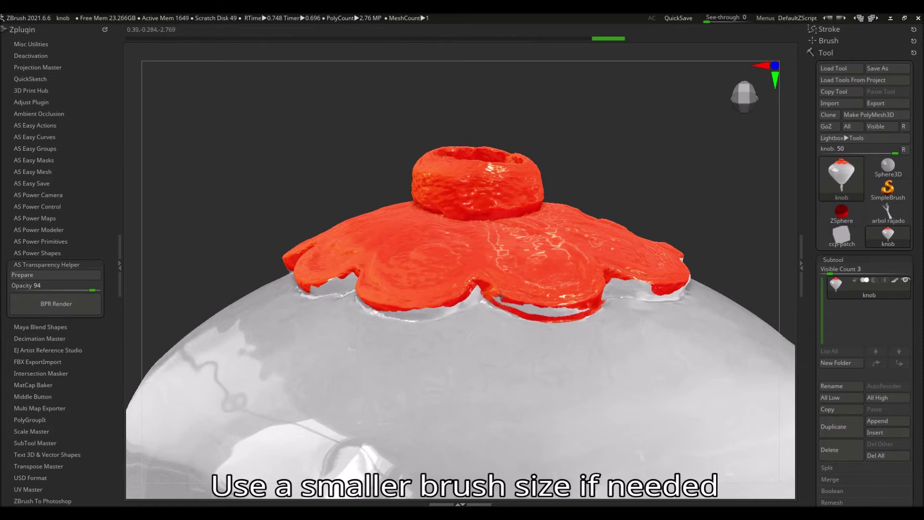
pyautogui.moveTo(578, 310); pyautogui.dragTo(548, 314)
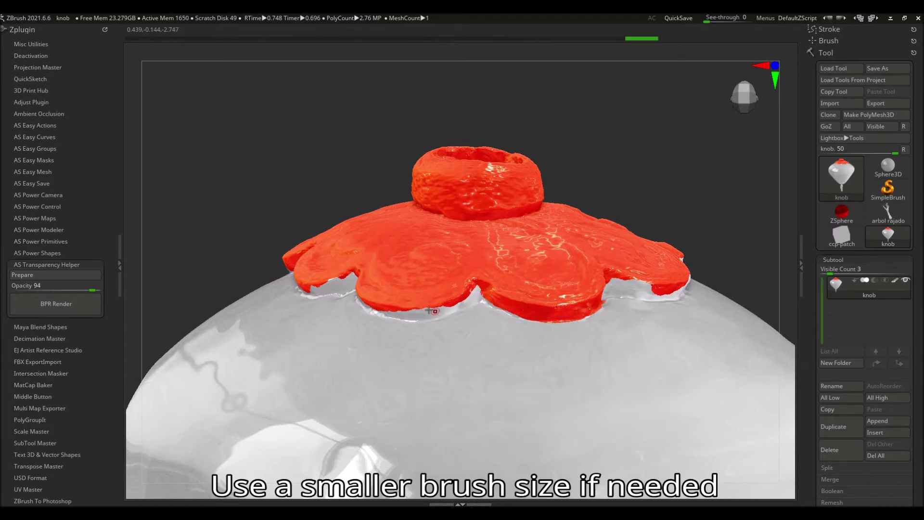
pyautogui.moveTo(422, 315); pyautogui.dragTo(429, 314)
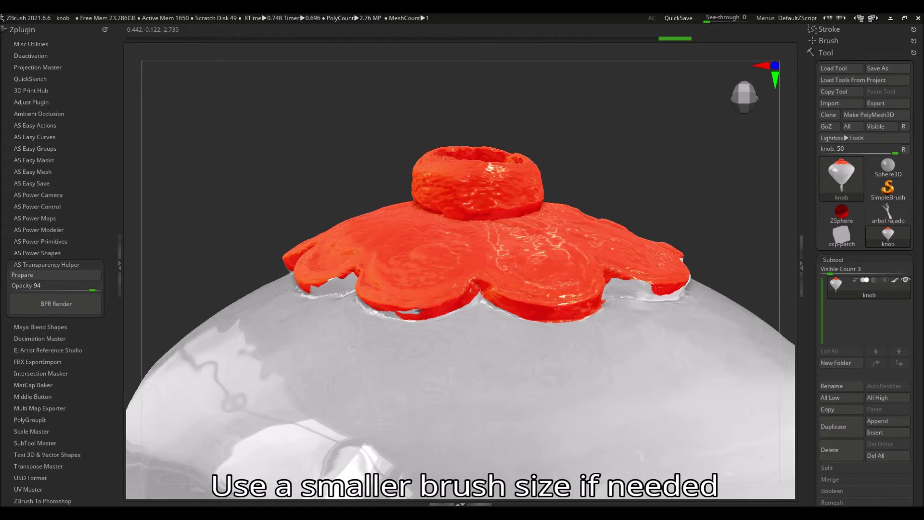
pyautogui.moveTo(658, 207); pyautogui.dragTo(468, 298)
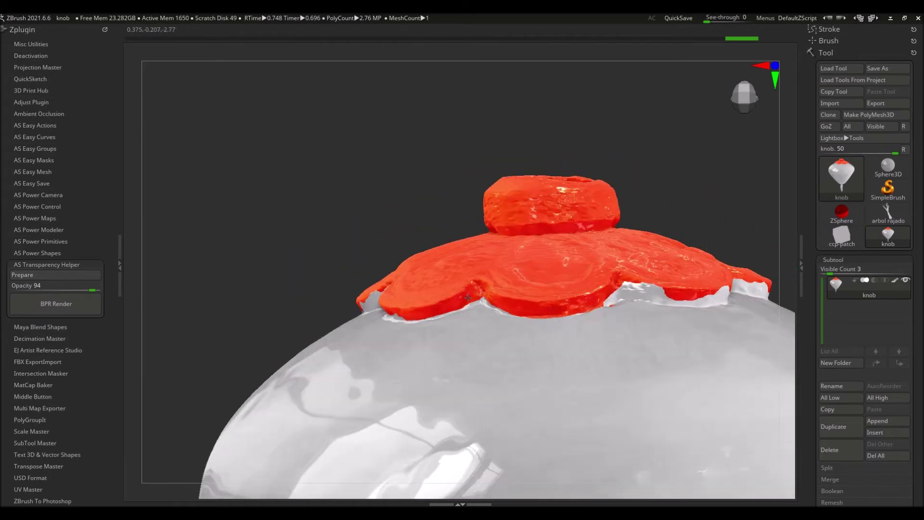
pyautogui.moveTo(467, 297)
pyautogui.mouseDown(button='right')
pyautogui.moveTo(476, 294)
pyautogui.moveTo(457, 308)
pyautogui.mouseUp(button='right')
pyautogui.moveTo(434, 308); pyautogui.dragTo(372, 287)
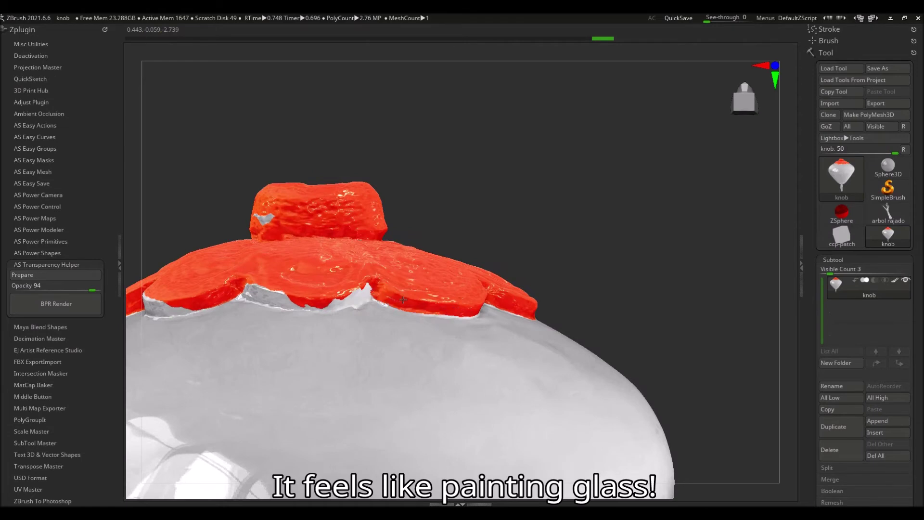
# Touch up the remaining cap edges in red, framing the knob to check coverage.
pyautogui.moveTo(367, 289); pyautogui.dragTo(391, 298, button='right')
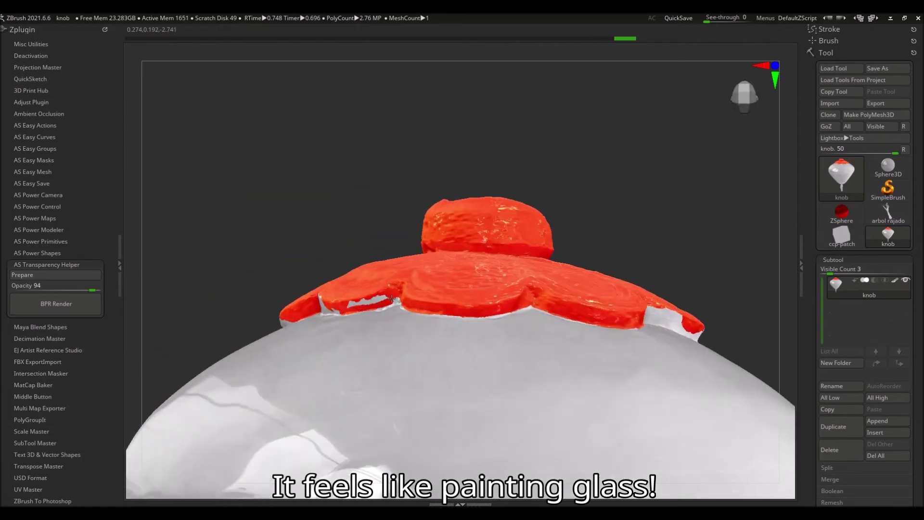
pyautogui.moveTo(403, 277); pyautogui.dragTo(566, 217, button='right')
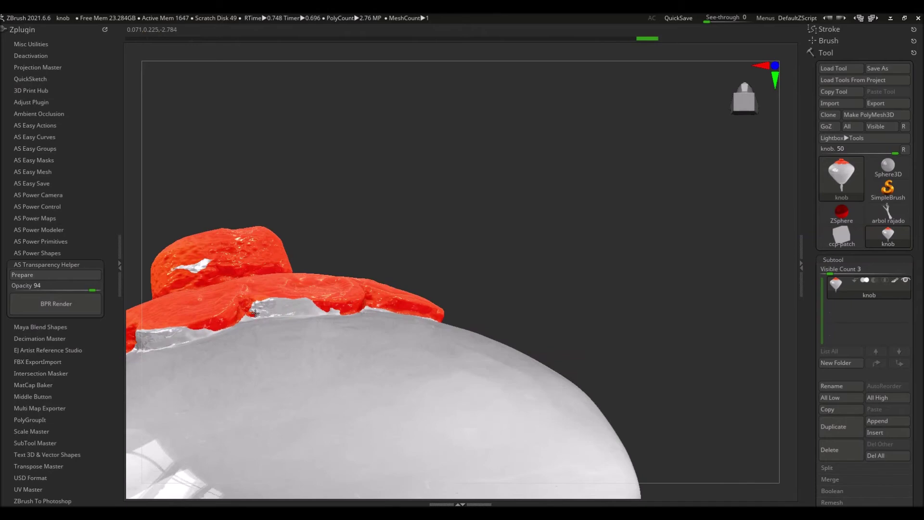
pyautogui.keyDown('alt'); pyautogui.moveTo(311, 299); pyautogui.dragTo(438, 259, button='right'); pyautogui.keyUp('alt')
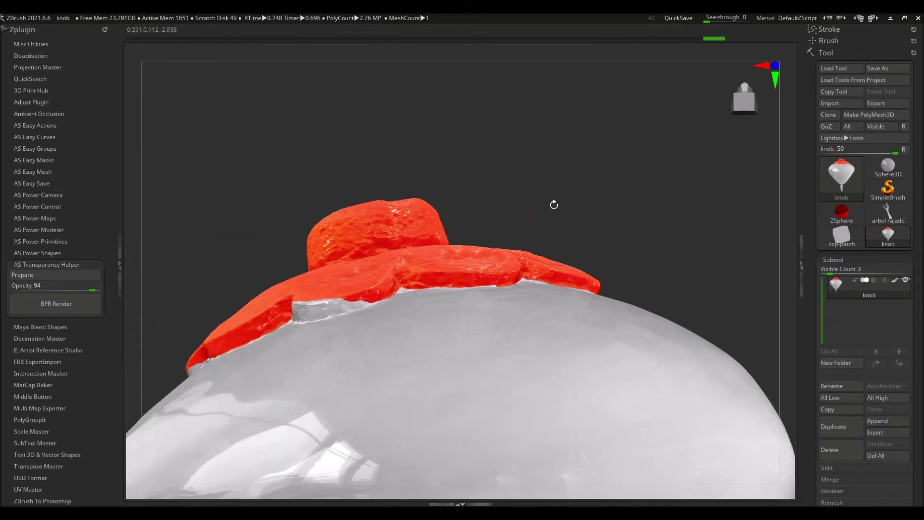
pyautogui.moveTo(552, 204); pyautogui.dragTo(529, 261, button='right')
pyautogui.moveTo(549, 263)
pyautogui.mouseDown()
pyautogui.moveTo(568, 251)
pyautogui.moveTo(588, 263)
pyautogui.moveTo(650, 264)
pyautogui.moveTo(684, 277)
pyautogui.mouseUp()
pyautogui.press('f')
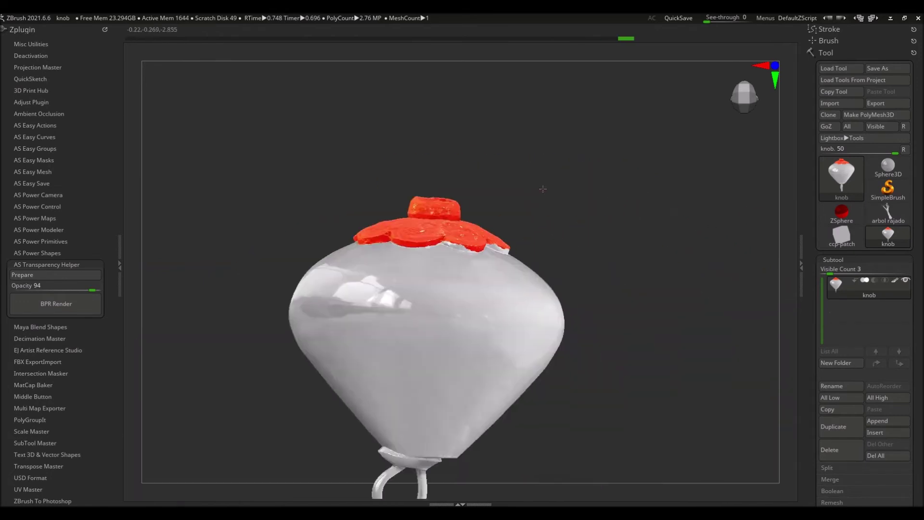
pyautogui.moveTo(529, 183); pyautogui.dragTo(363, 235)
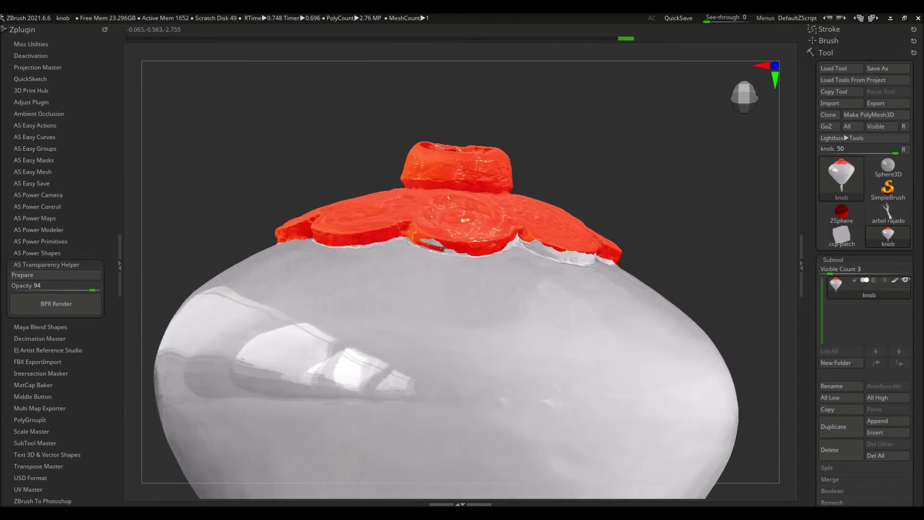
pyautogui.moveTo(439, 236)
pyautogui.mouseDown(button='right')
pyautogui.moveTo(553, 217)
pyautogui.moveTo(547, 239)
pyautogui.mouseUp(button='right')
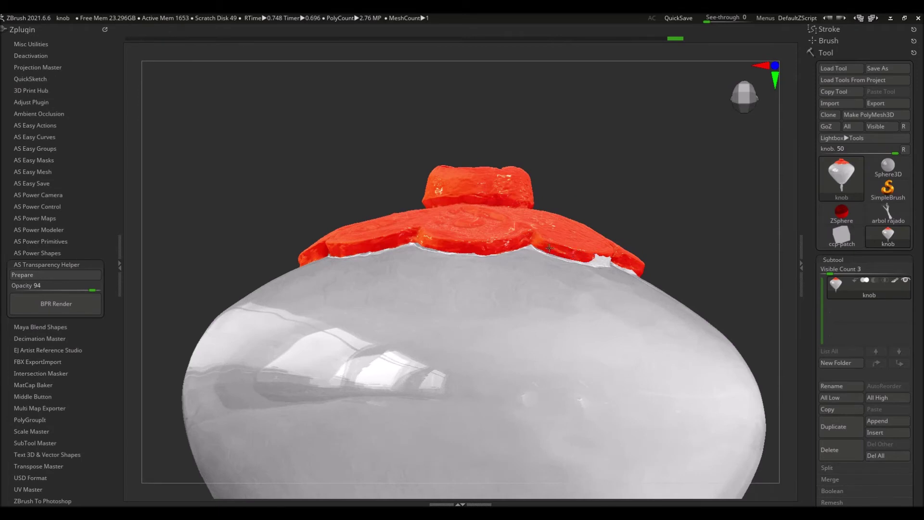
pyautogui.moveTo(542, 245)
pyautogui.mouseDown(button='right')
pyautogui.moveTo(521, 275)
pyautogui.moveTo(500, 277)
pyautogui.moveTo(516, 281)
pyautogui.mouseUp(button='right')
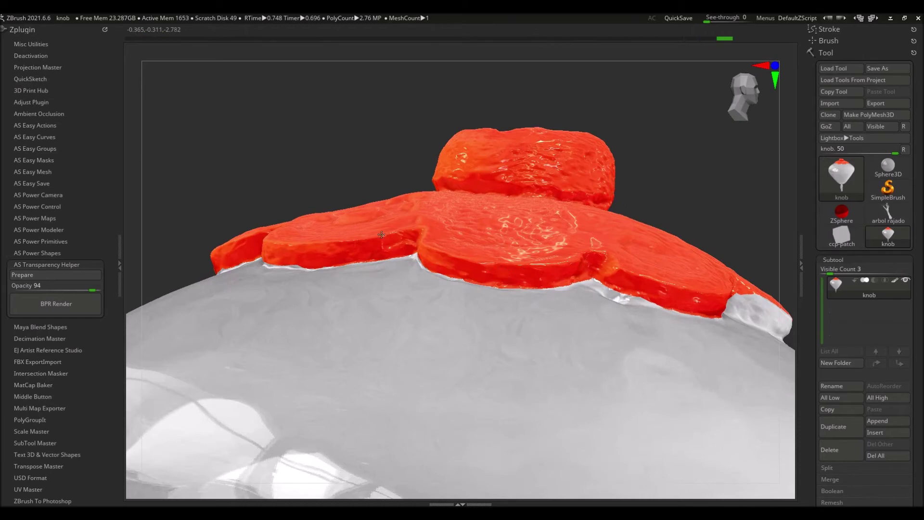
pyautogui.moveTo(381, 234); pyautogui.dragTo(526, 303, button='right')
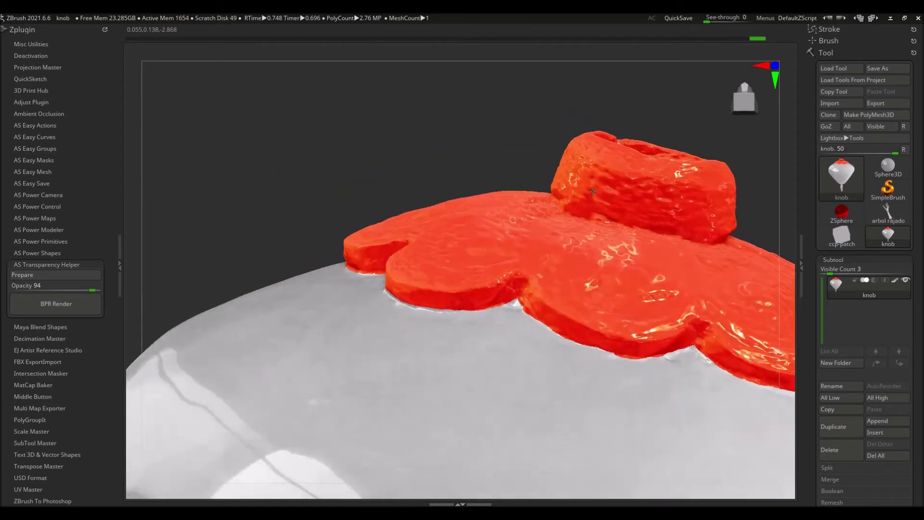
pyautogui.keyDown('shift'); pyautogui.moveTo(420, 257); pyautogui.dragTo(292, 334, button='right'); pyautogui.keyUp('shift')
pyautogui.press('f')
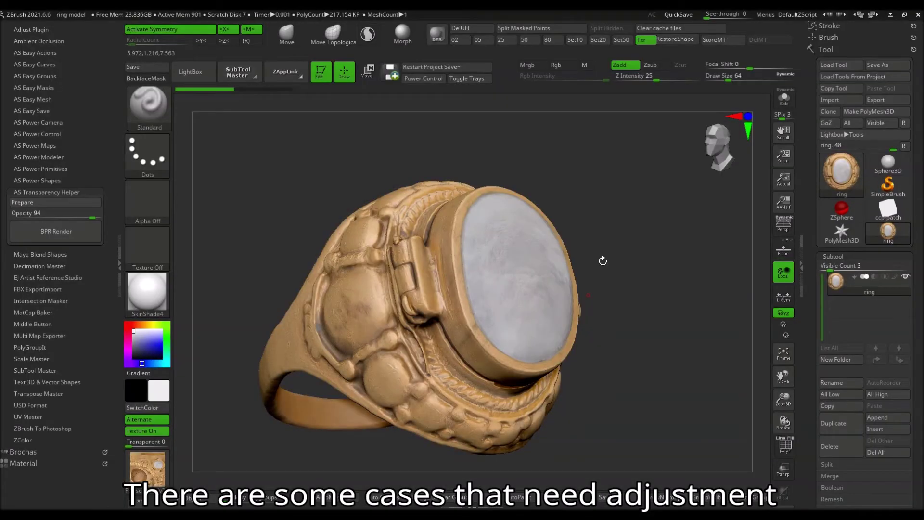
pyautogui.press(',')
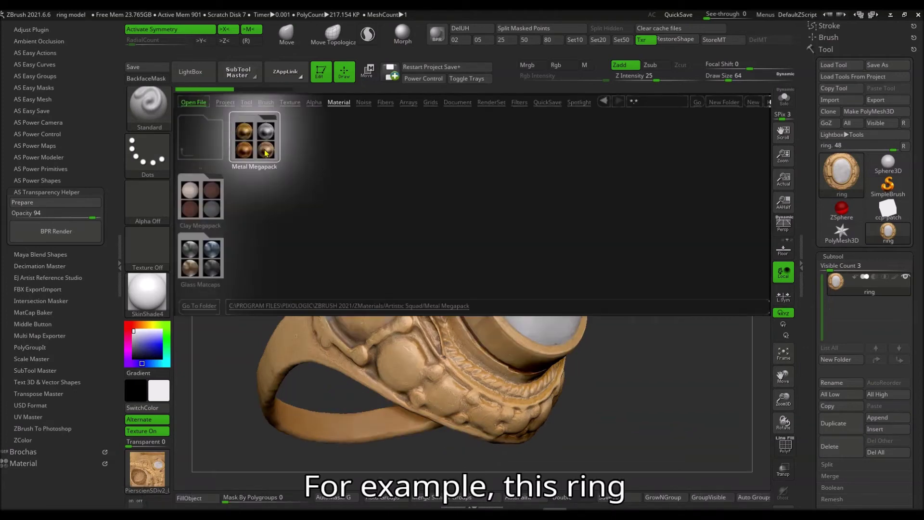
# Apply matcap 001 from the Metal Megapack to the ring and orbit to a front view.
pyautogui.click(253, 141)
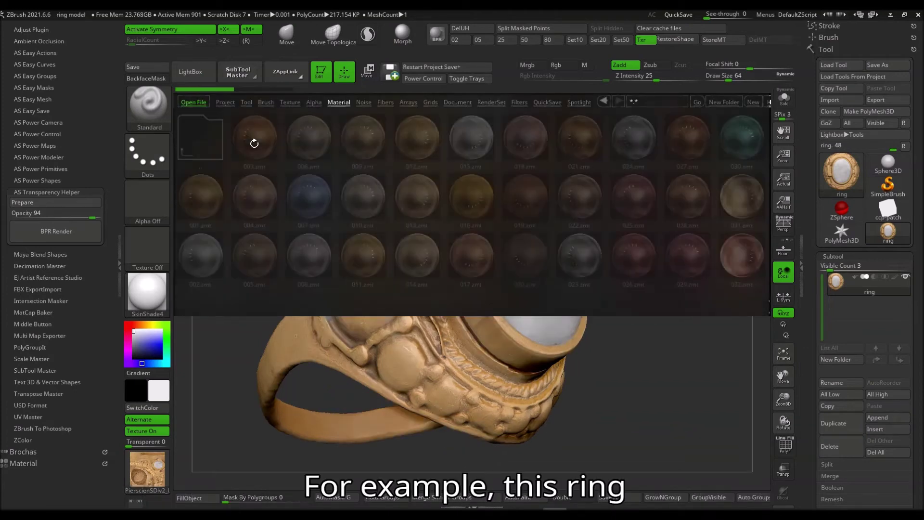
pyautogui.doubleClick(206, 203)
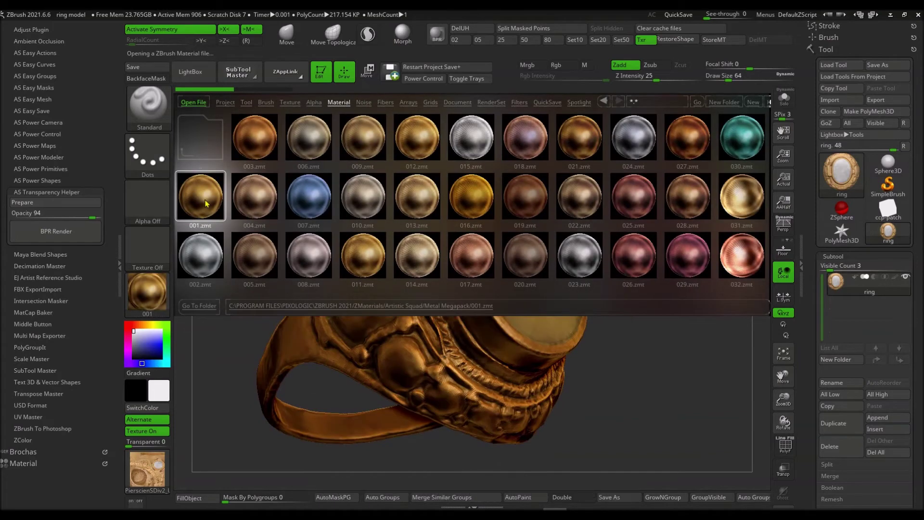
pyautogui.click(200, 81)
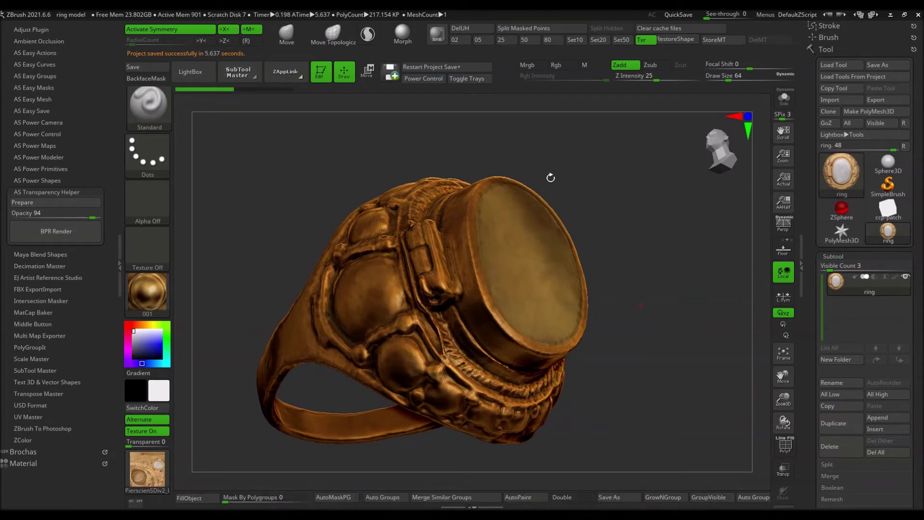
pyautogui.keyDown('shift'); pyautogui.moveTo(550, 177); pyautogui.dragTo(529, 179); pyautogui.keyUp('shift')
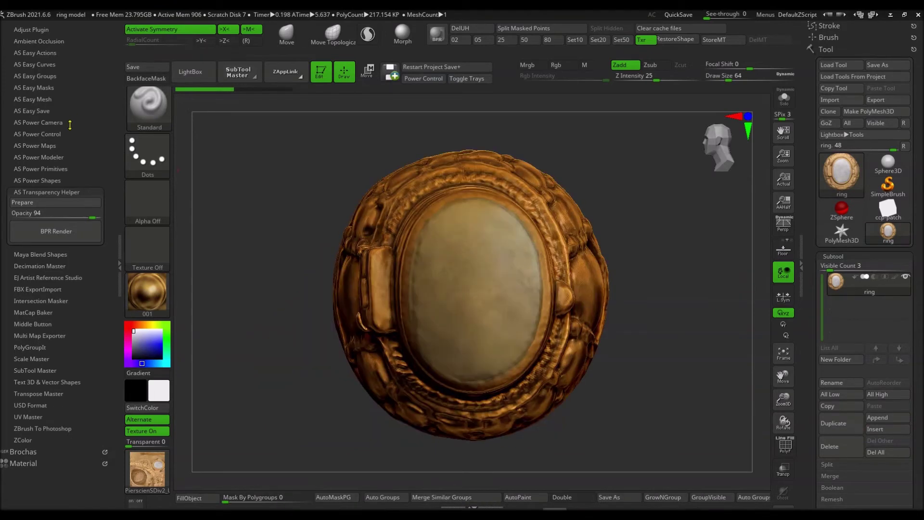
# Slice an ellipse matching the oval gem face using Easy Groups' SliceCirc.
pyautogui.click(35, 76)
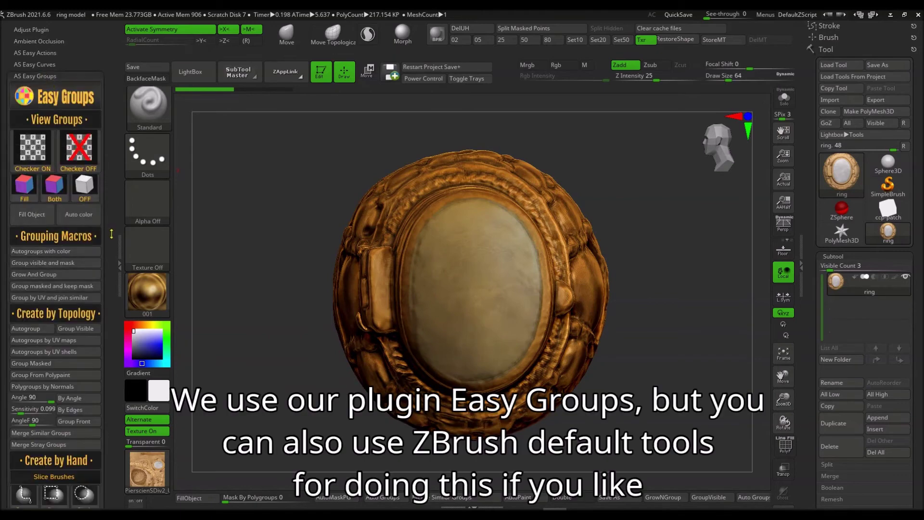
pyautogui.scroll(-2, 111, 234)
pyautogui.scroll(-2, 111, 234)
pyautogui.scroll(-1, 111, 234)
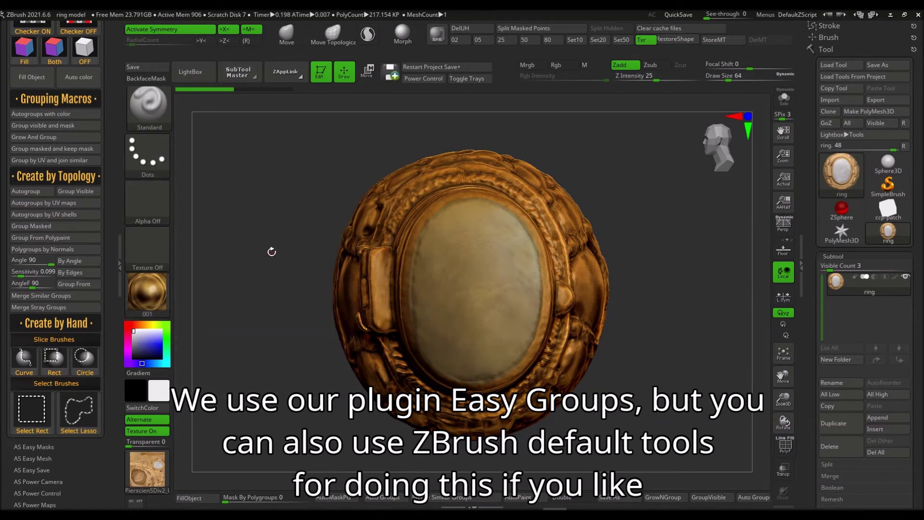
pyautogui.hotkey('ctrl', 'shift')
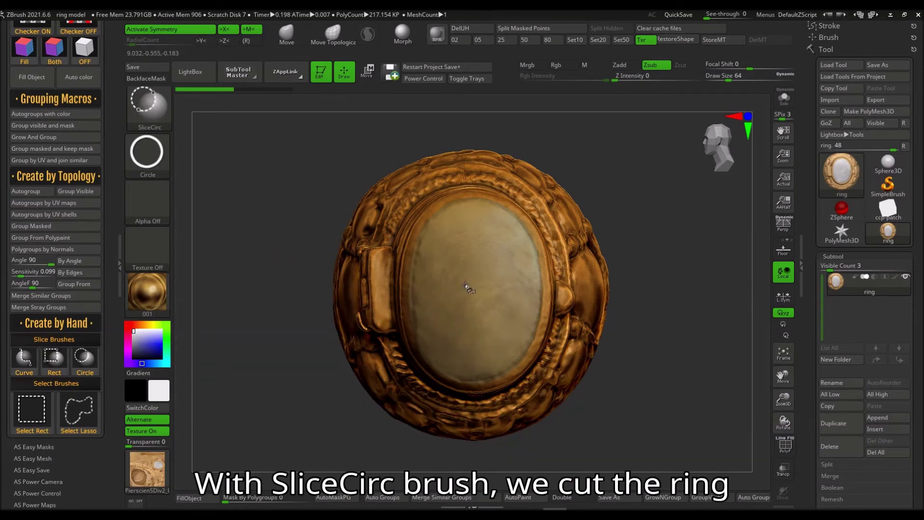
pyautogui.keyDown('ctrl'); pyautogui.keyDown('shift'); pyautogui.moveTo(471, 285); pyautogui.dragTo(531, 372); pyautogui.keyUp('shift'); pyautogui.keyUp('ctrl')
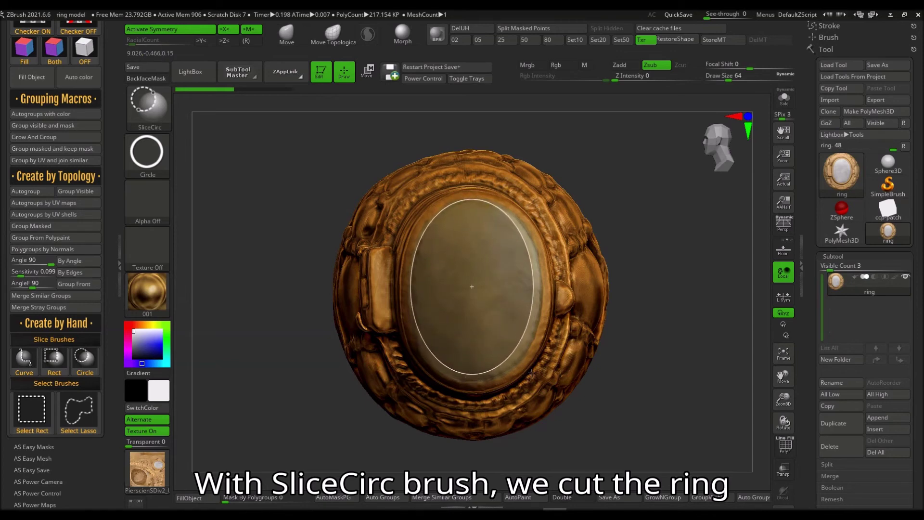
pyautogui.press('space')
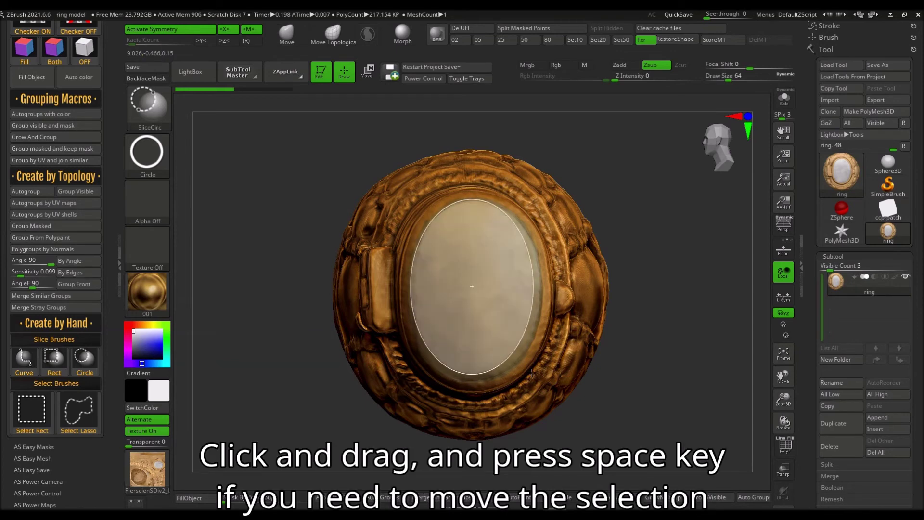
pyautogui.keyDown('ctrl'); pyautogui.keyDown('shift'); pyautogui.moveTo(533, 374); pyautogui.dragTo(535, 379); pyautogui.keyUp('shift'); pyautogui.keyUp('ctrl')
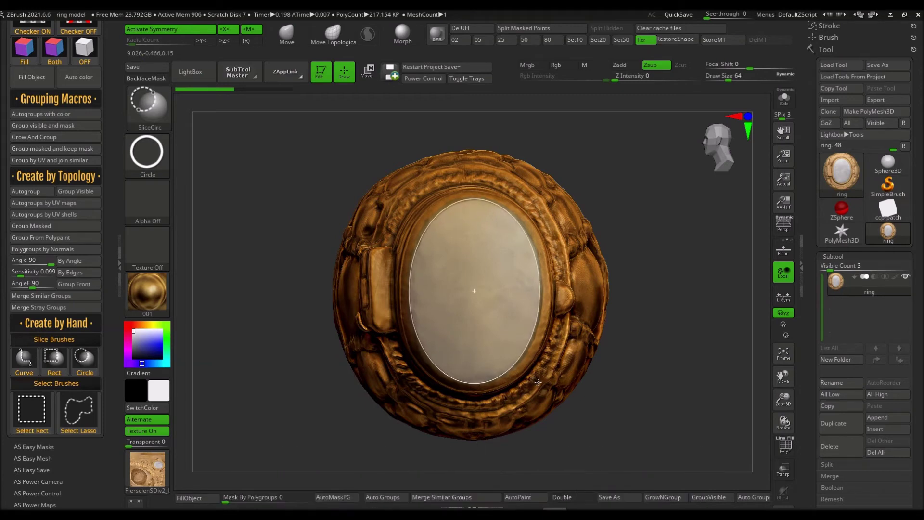
pyautogui.keyDown('ctrl'); pyautogui.keyDown('shift'); pyautogui.moveTo(533, 377); pyautogui.dragTo(538, 381); pyautogui.keyUp('shift'); pyautogui.keyUp('ctrl')
# Hide the sliced gem-face polygroup and delete the hidden polygons.
pyautogui.click(785, 446)
pyautogui.moveTo(649, 337)
pyautogui.mouseDown()
pyautogui.moveTo(575, 212)
pyautogui.moveTo(652, 340)
pyautogui.mouseUp()
pyautogui.keyDown('ctrl'); pyautogui.keyDown('shift'); pyautogui.click(651, 340); pyautogui.keyUp('shift'); pyautogui.keyUp('ctrl')
pyautogui.moveTo(600, 293)
pyautogui.mouseDown()
pyautogui.moveTo(566, 502)
pyautogui.moveTo(616, 340)
pyautogui.moveTo(680, 317)
pyautogui.moveTo(571, 264)
pyautogui.moveTo(612, 253)
pyautogui.mouseUp()
pyautogui.keyDown('ctrl'); pyautogui.keyDown('shift'); pyautogui.click(616, 340); pyautogui.keyUp('shift'); pyautogui.keyUp('ctrl')
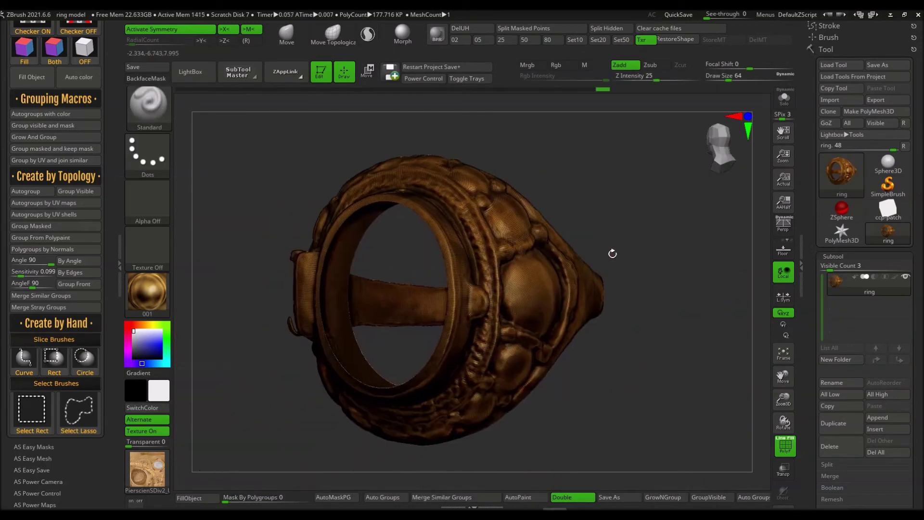
# Rotate the ring to see through the band and browse the Easy Mesh tools.
pyautogui.moveTo(693, 247)
pyautogui.mouseDown()
pyautogui.moveTo(643, 189)
pyautogui.moveTo(664, 161)
pyautogui.mouseUp()
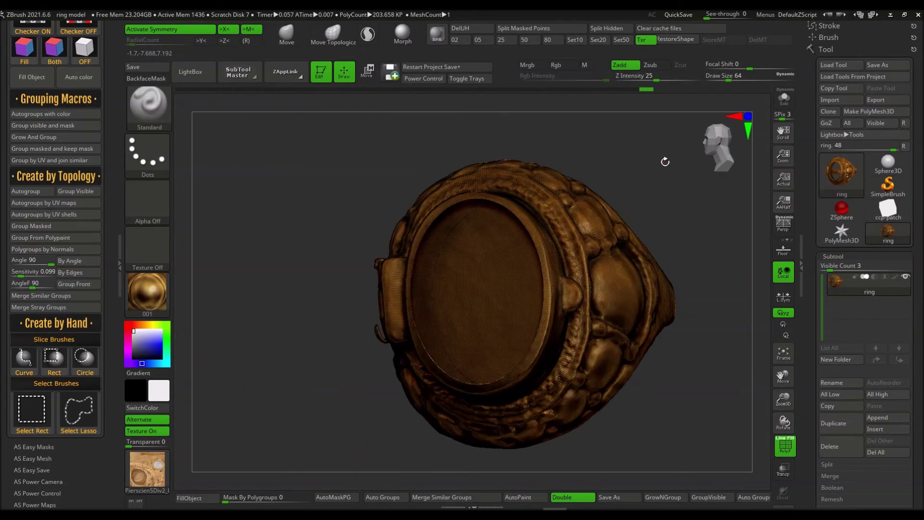
pyautogui.scroll(10, 91, 163)
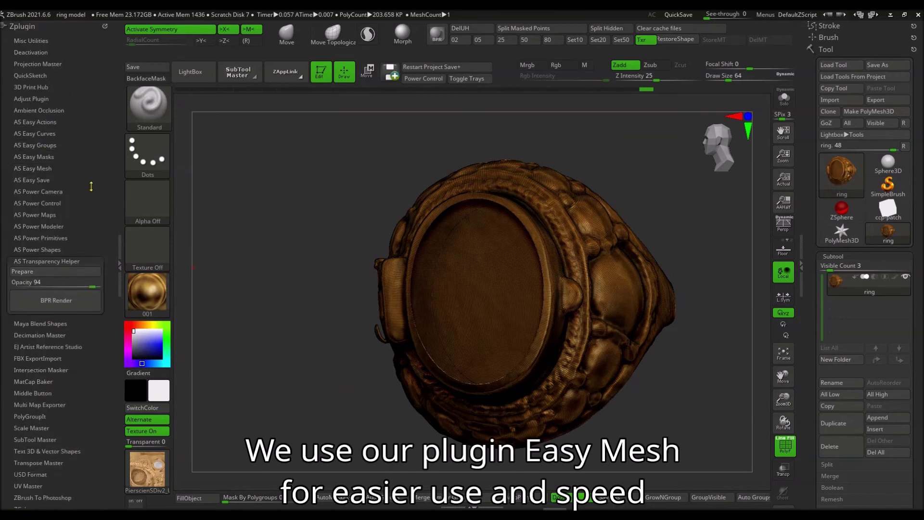
pyautogui.click(90, 169)
pyautogui.scroll(-5, 91, 120)
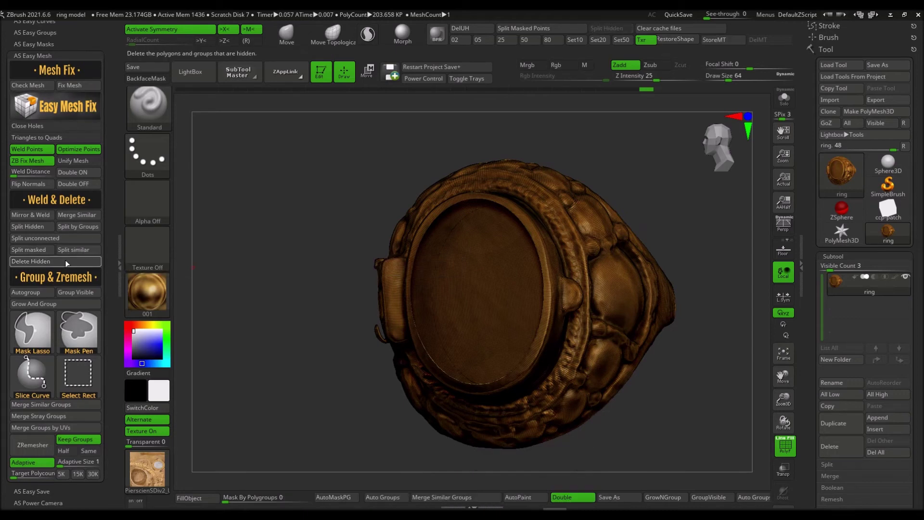
pyautogui.click(32, 56)
pyautogui.moveTo(668, 217)
pyautogui.mouseDown()
pyautogui.moveTo(685, 226)
pyautogui.moveTo(707, 213)
pyautogui.moveTo(688, 239)
pyautogui.mouseUp()
pyautogui.moveTo(657, 222); pyautogui.dragTo(597, 258)
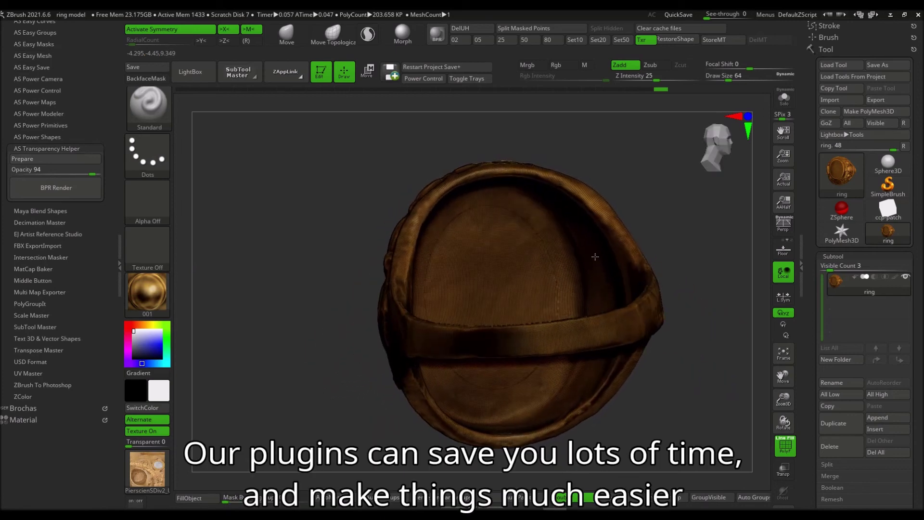
# Separate the inner oval back plate into its own polygroup and turn texture display off.
pyautogui.keyDown('ctrl'); pyautogui.keyDown('shift'); pyautogui.click(519, 299); pyautogui.keyUp('shift'); pyautogui.keyUp('ctrl')
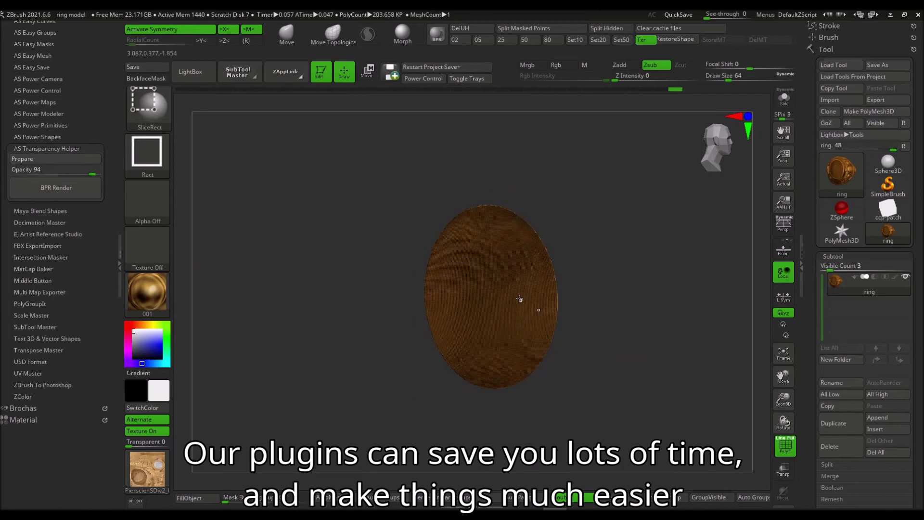
pyautogui.keyDown('ctrl'); pyautogui.keyDown('shift'); pyautogui.click(519, 299); pyautogui.keyUp('shift'); pyautogui.keyUp('ctrl')
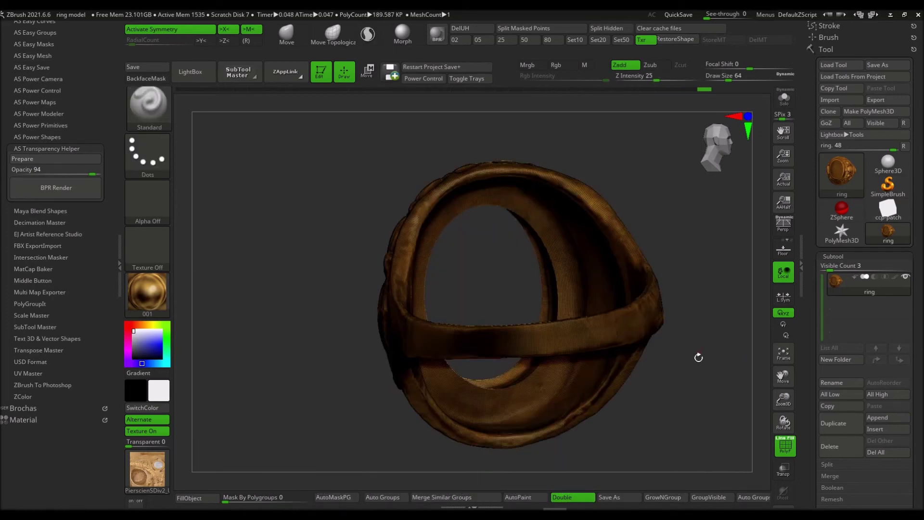
pyautogui.moveTo(674, 204); pyautogui.dragTo(265, 209)
pyautogui.moveTo(258, 272); pyautogui.dragTo(430, 315)
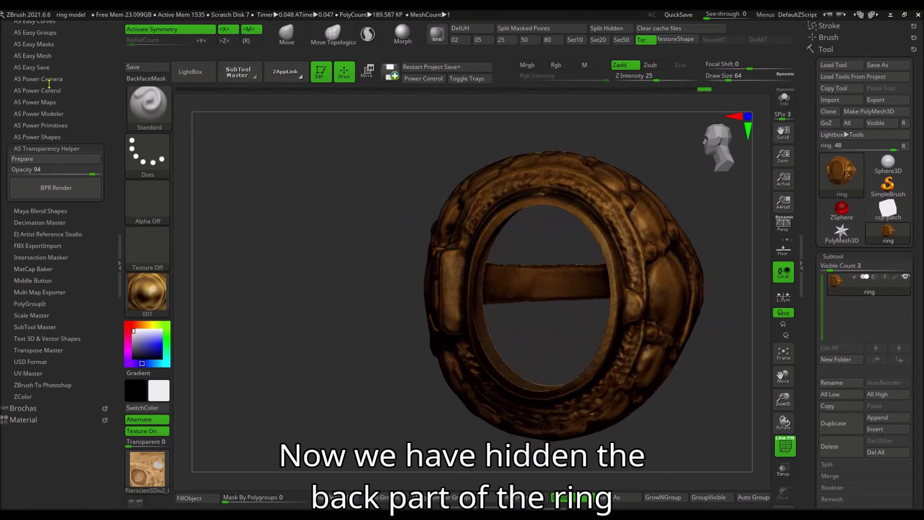
pyautogui.click(36, 32)
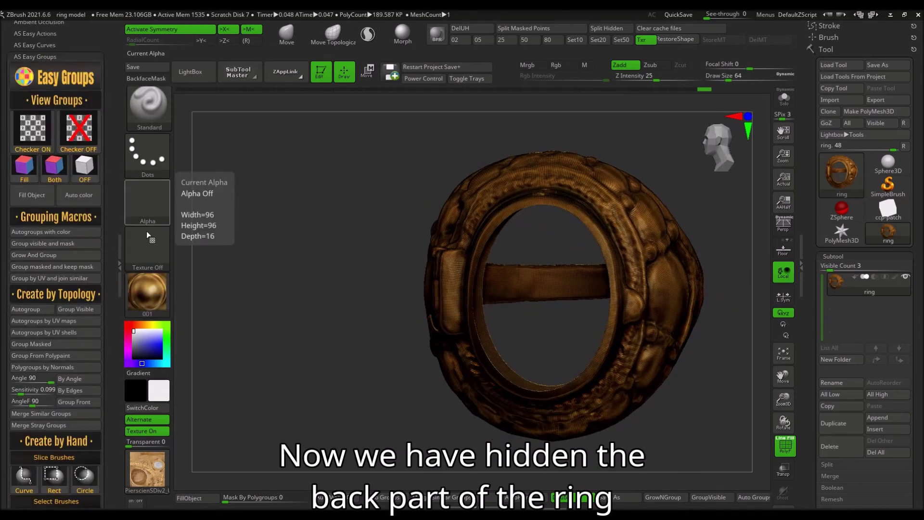
pyautogui.click(147, 430)
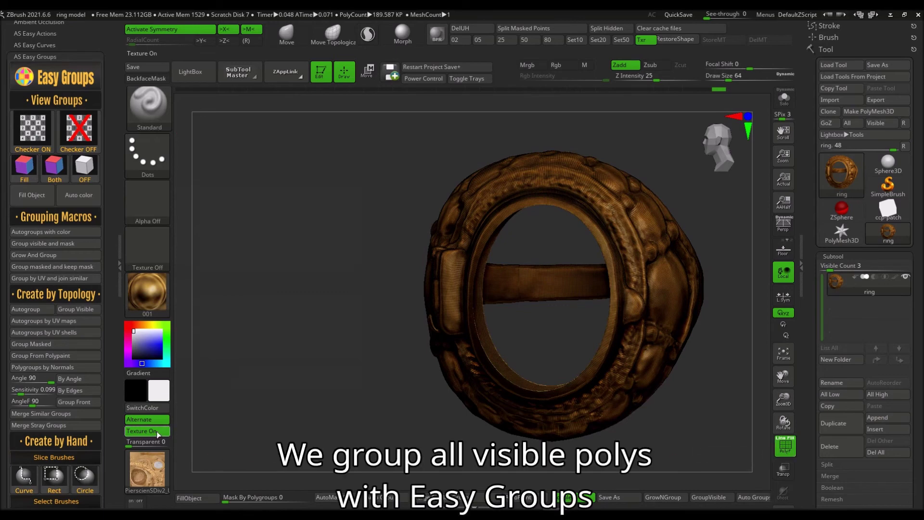
pyautogui.moveTo(298, 222); pyautogui.dragTo(459, 313)
pyautogui.moveTo(295, 231); pyautogui.dragTo(643, 345)
pyautogui.moveTo(329, 263); pyautogui.dragTo(247, 231)
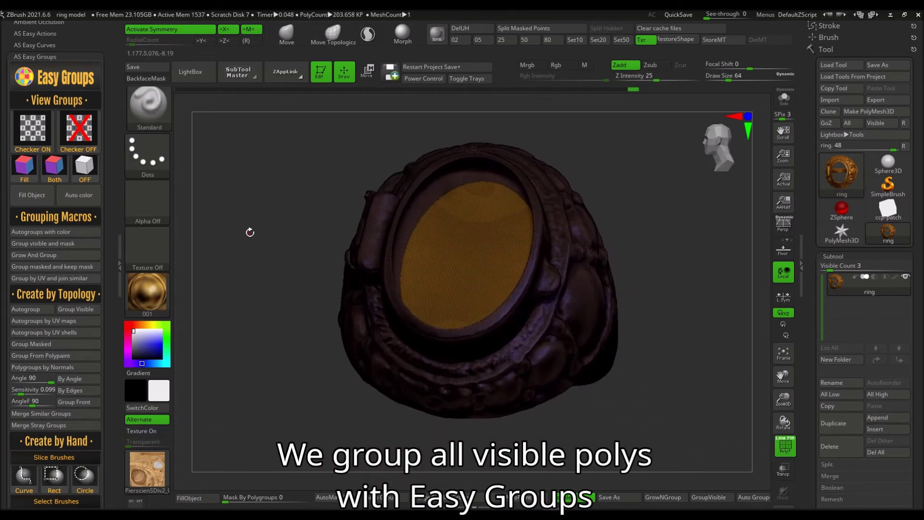
# Split the ring mesh into two subtools by polygroup using Easy Mesh.
pyautogui.click(60, 57)
pyautogui.click(46, 78)
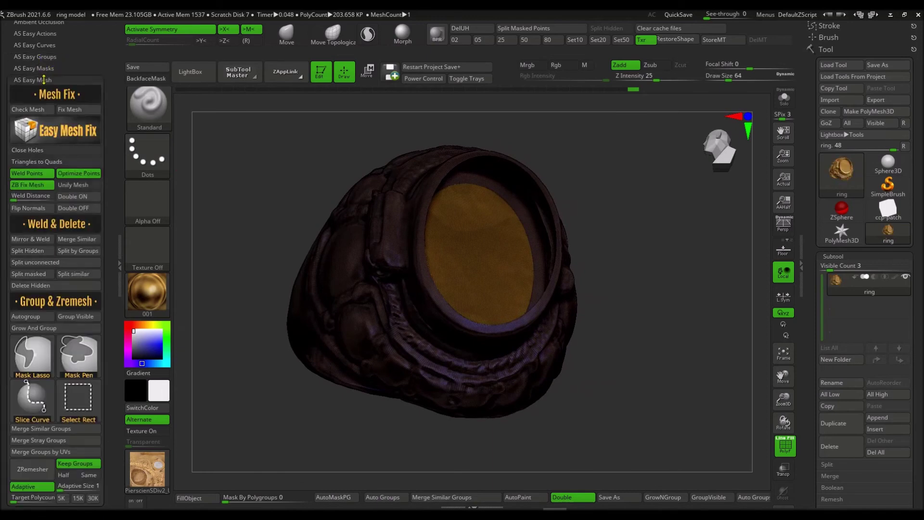
pyautogui.click(87, 252)
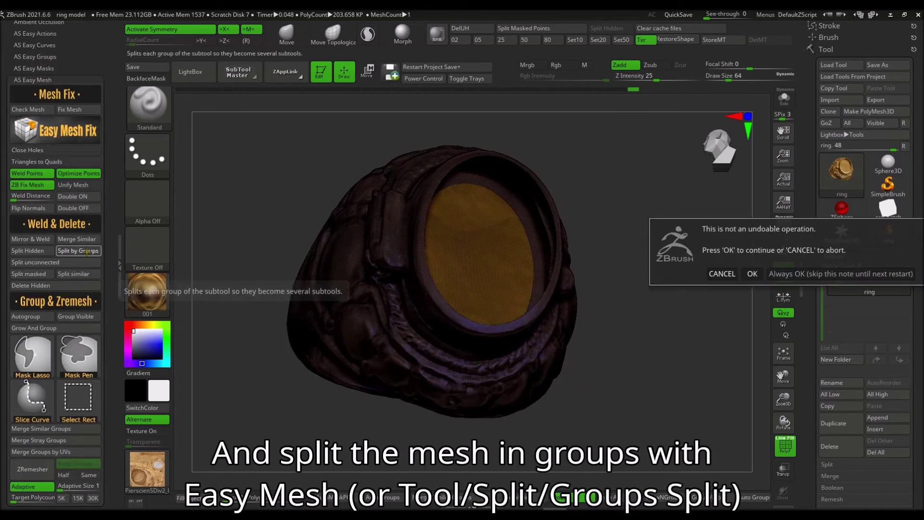
pyautogui.click(796, 274)
# Rename the back-plate subtool to 'back'.
pyautogui.click(861, 308)
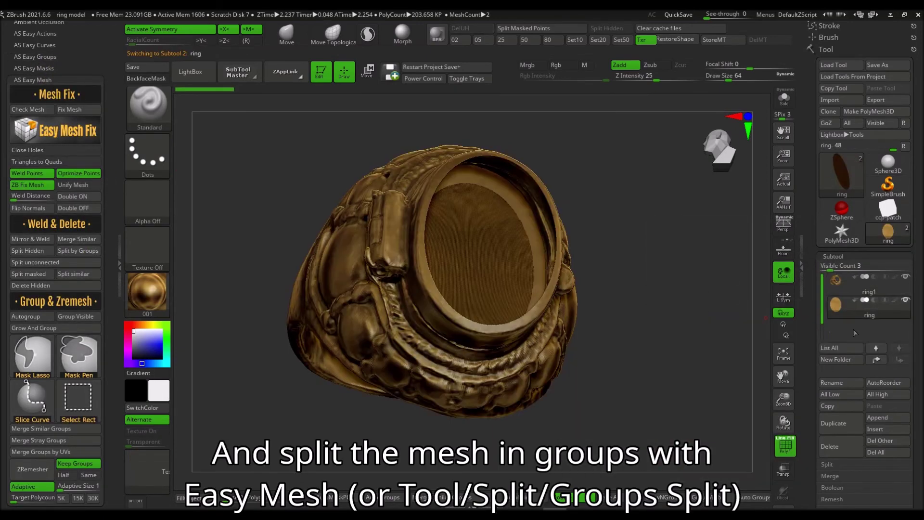
pyautogui.click(843, 385)
pyautogui.write('back')
pyautogui.press('Return')
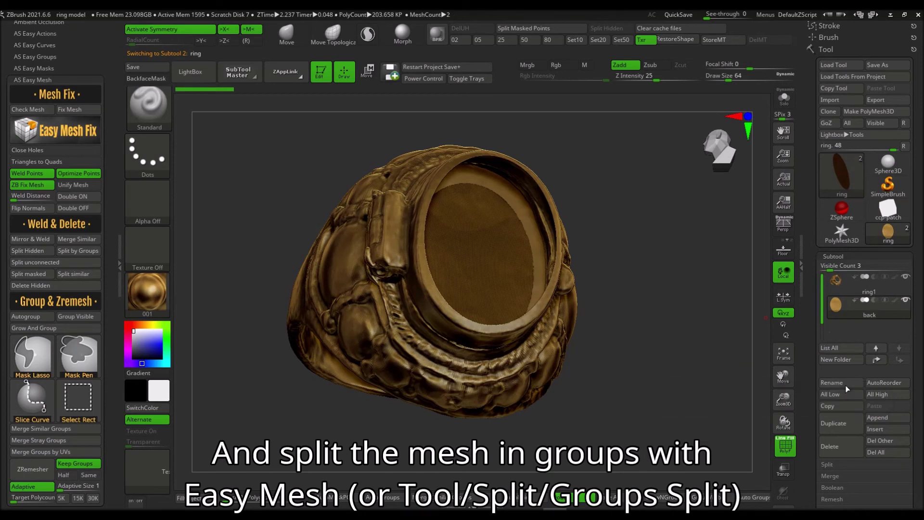
# Turn off the PolyF wireframe and enable Mrgb on the ring1 subtool.
pyautogui.moveTo(684, 298); pyautogui.dragTo(672, 285)
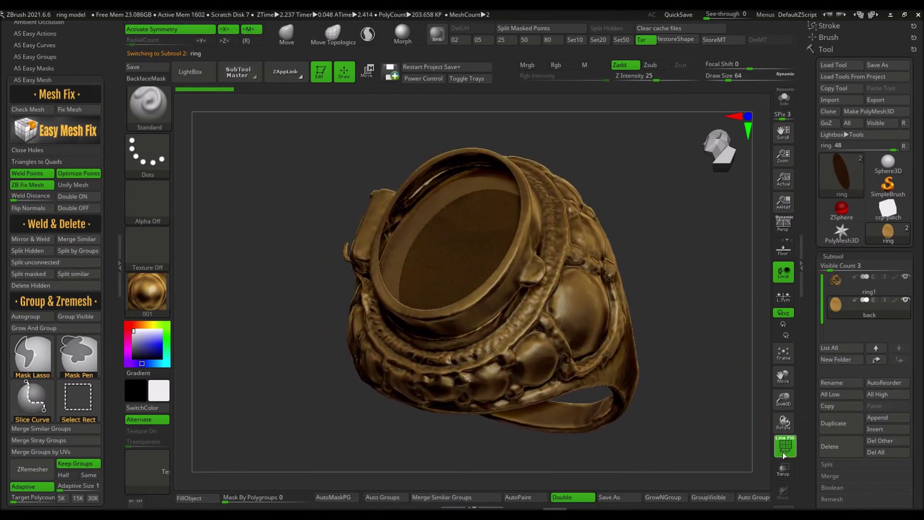
pyautogui.click(784, 450)
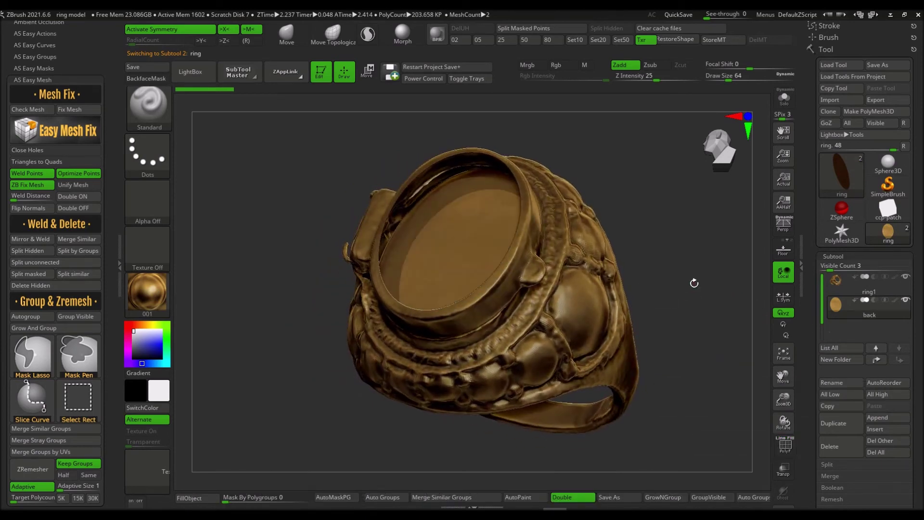
pyautogui.keyDown('alt'); pyautogui.click(637, 271); pyautogui.keyUp('alt')
pyautogui.click(527, 64)
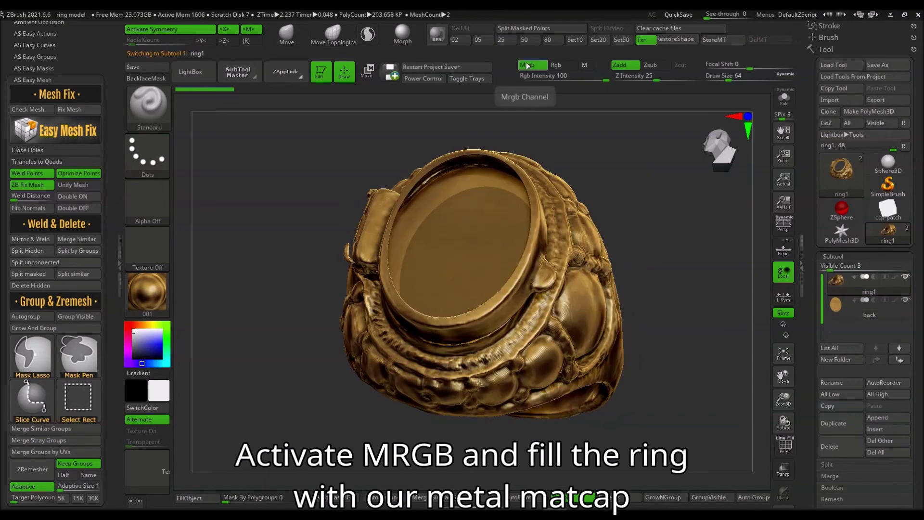
pyautogui.click(764, 14)
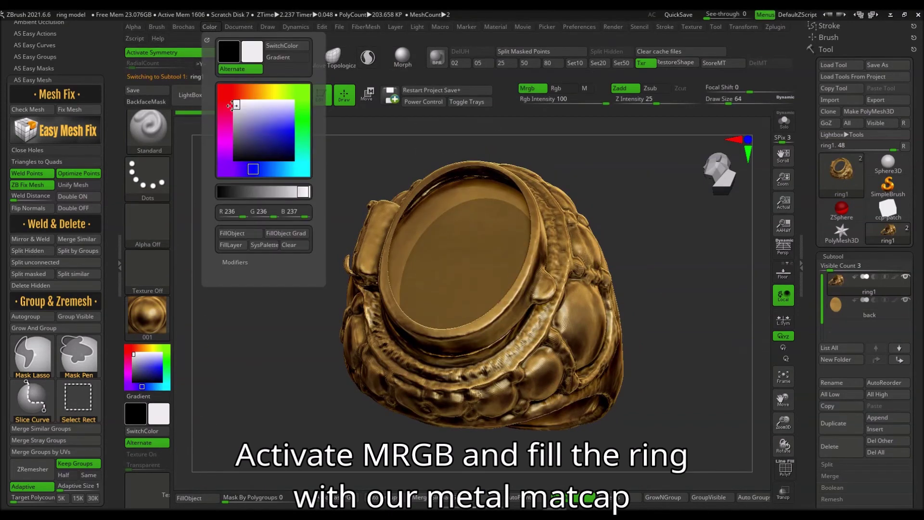
# Fill the back subtool with Chalk, then switch the active material to MatCap Gray.
pyautogui.click(845, 314)
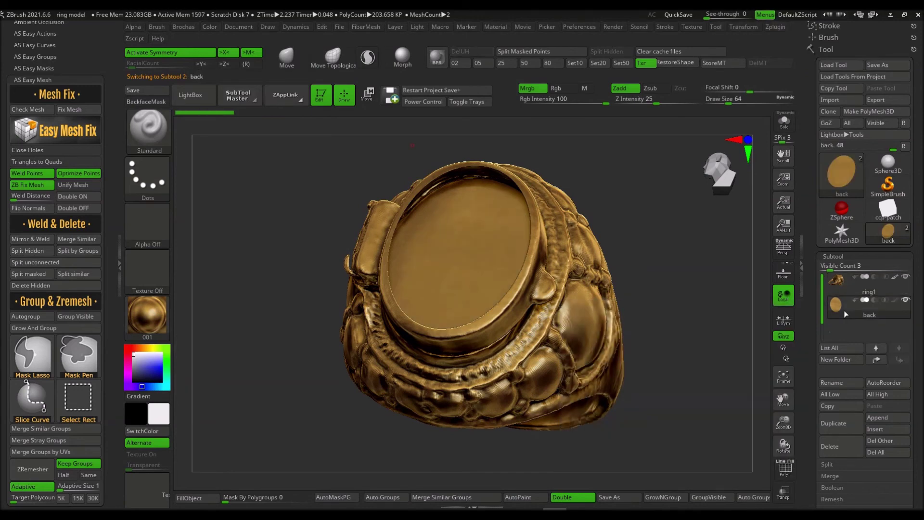
pyautogui.click(156, 330)
pyautogui.click(247, 221)
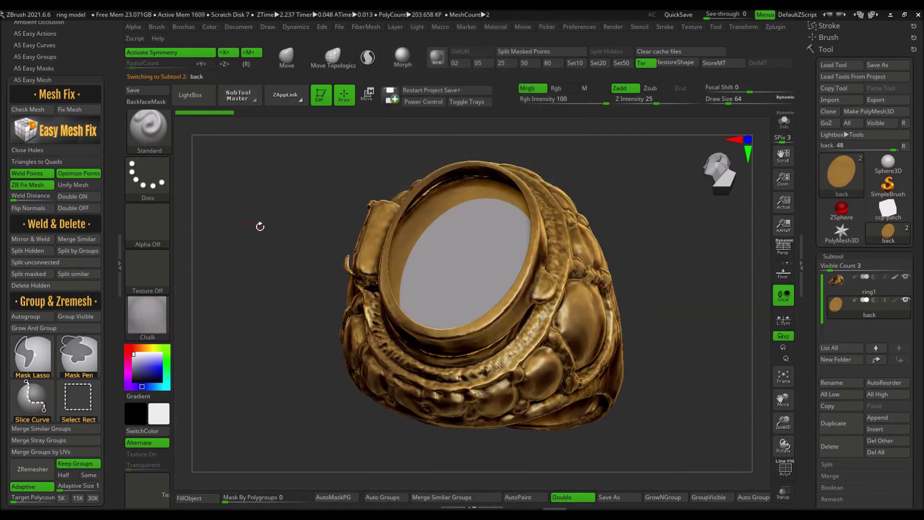
pyautogui.click(206, 503)
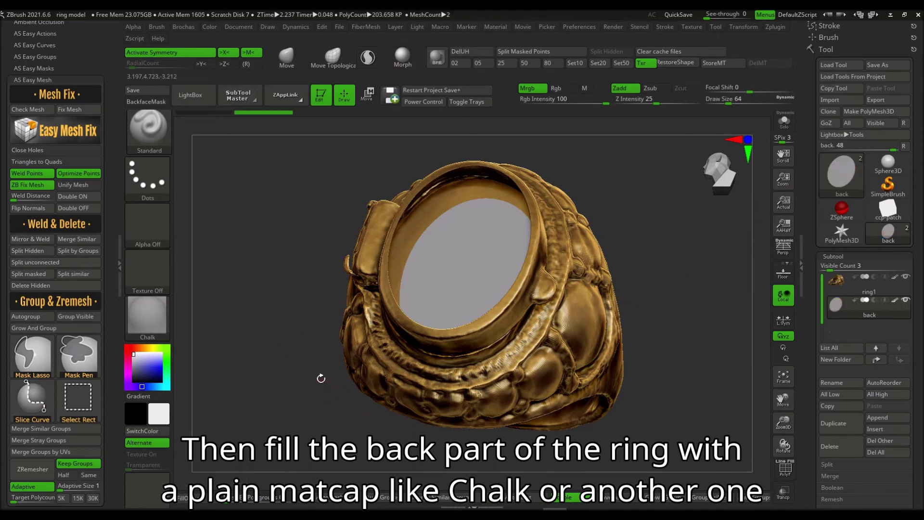
pyautogui.click(151, 328)
pyautogui.click(340, 227)
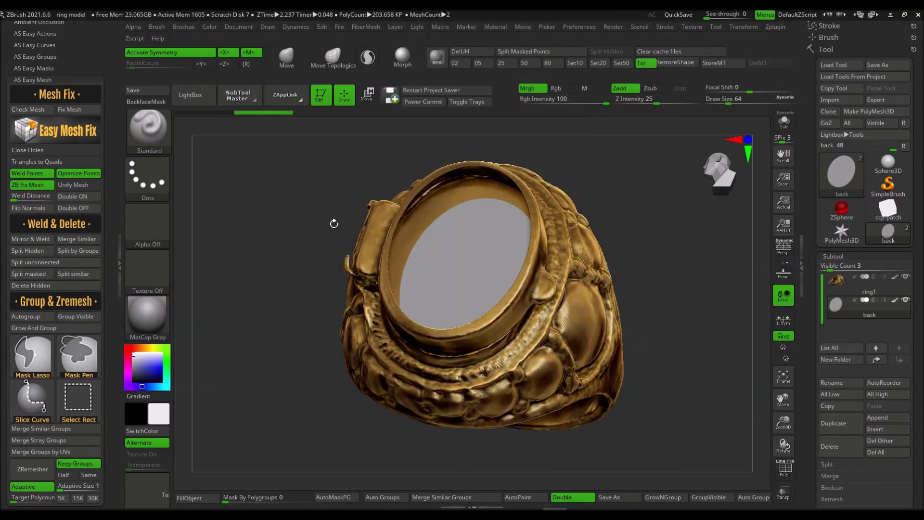
pyautogui.click(43, 79)
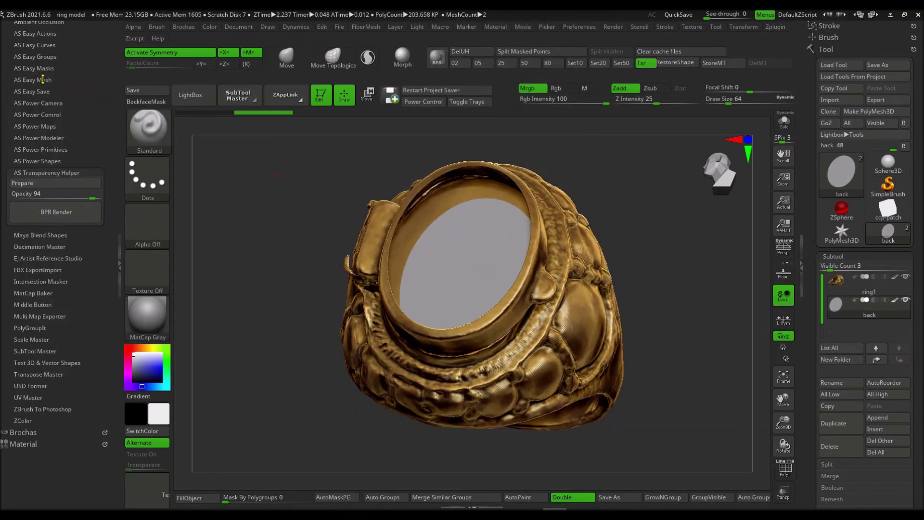
# Add a quad sphere subtool from Power Primitives and scale it to fill the bezel.
pyautogui.click(48, 149)
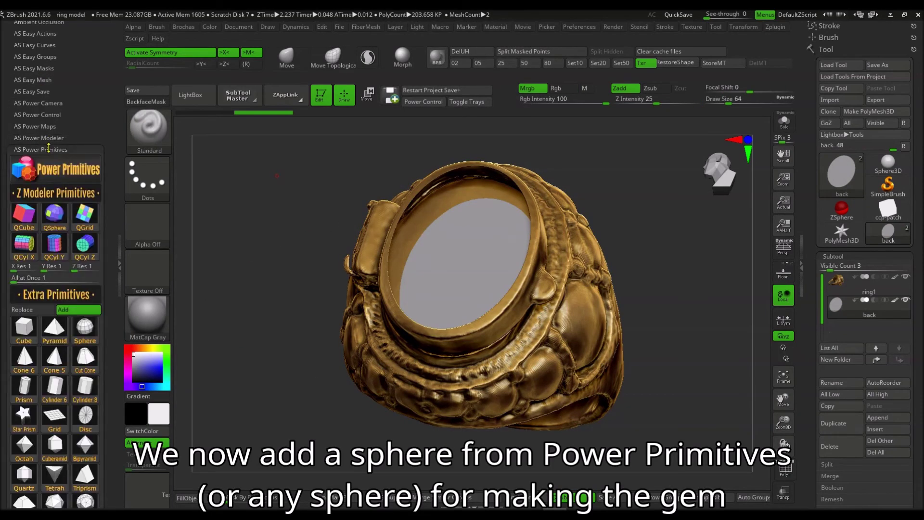
pyautogui.moveTo(109, 246); pyautogui.dragTo(111, 166)
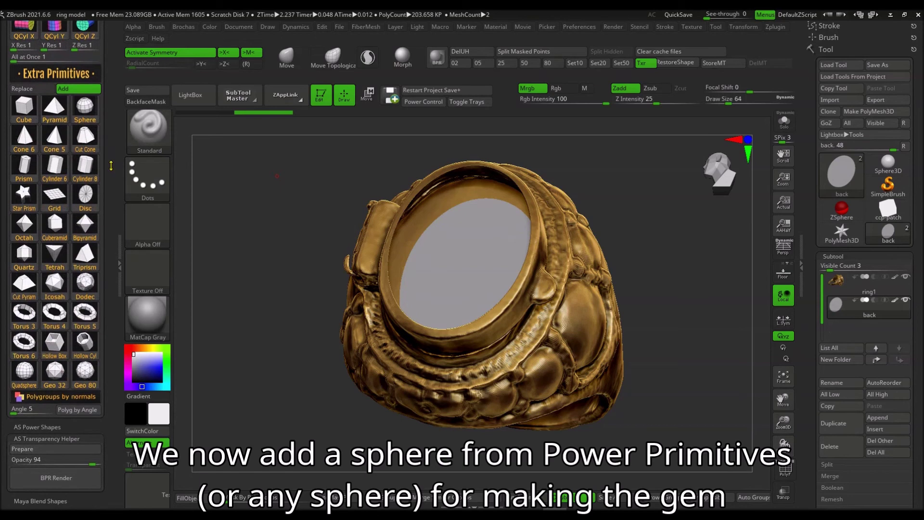
pyautogui.click(25, 375)
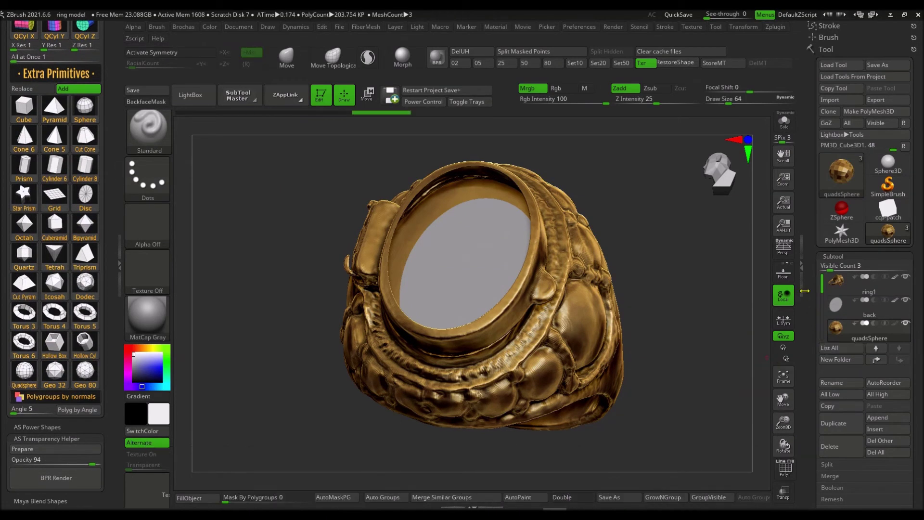
pyautogui.moveTo(669, 237); pyautogui.dragTo(552, 149)
pyautogui.press('w')
pyautogui.moveTo(418, 308)
pyautogui.mouseDown()
pyautogui.moveTo(451, 279)
pyautogui.moveTo(406, 307)
pyautogui.moveTo(386, 306)
pyautogui.mouseUp()
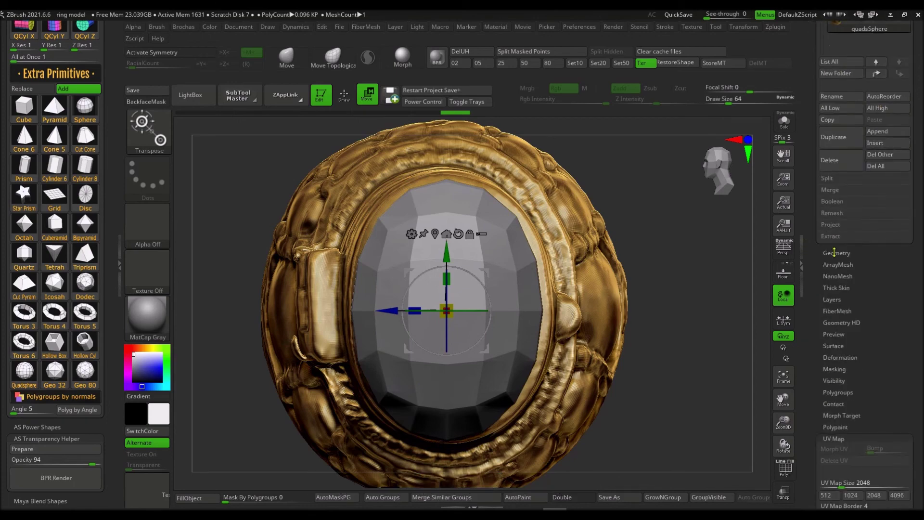
# Subdivide the gem sphere twice and shift it along the depth axis into the bezel.
pyautogui.hotkey('ctrl', 'd')
pyautogui.hotkey('ctrl', 'd')
pyautogui.hotkey('ctrl', 'd')
pyautogui.moveTo(751, 366)
pyautogui.mouseDown()
pyautogui.moveTo(740, 326)
pyautogui.moveTo(601, 322)
pyautogui.mouseUp()
pyautogui.hotkey('ctrl', 'd')
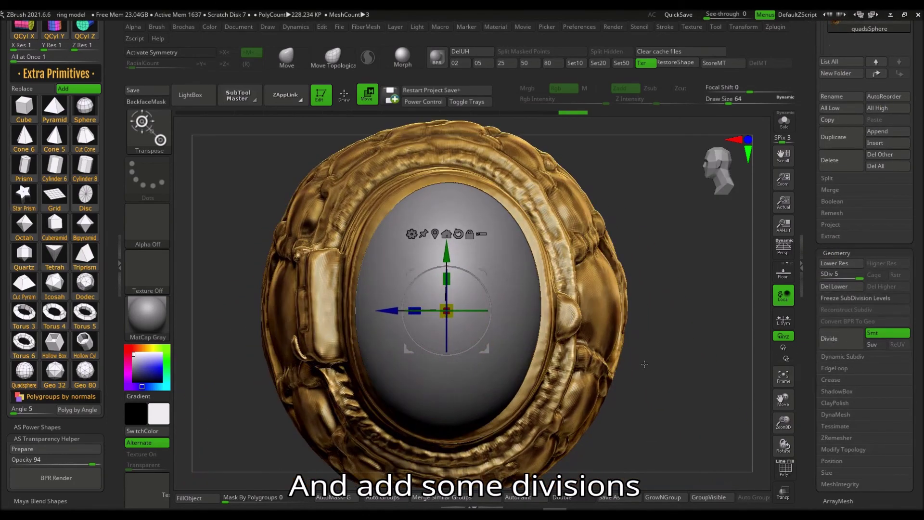
pyautogui.moveTo(391, 313)
pyautogui.mouseDown()
pyautogui.moveTo(379, 312)
pyautogui.moveTo(364, 405)
pyautogui.moveTo(474, 270)
pyautogui.moveTo(578, 284)
pyautogui.mouseUp()
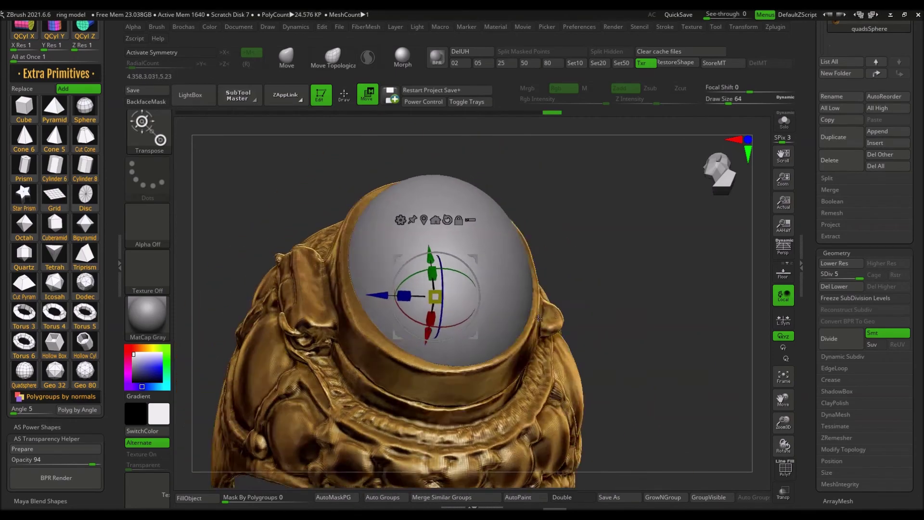
# Switch to the Move brush with symmetry off and inspect the gem from the front.
pyautogui.press('q')
pyautogui.click(286, 58)
pyautogui.moveTo(625, 409); pyautogui.dragTo(697, 337)
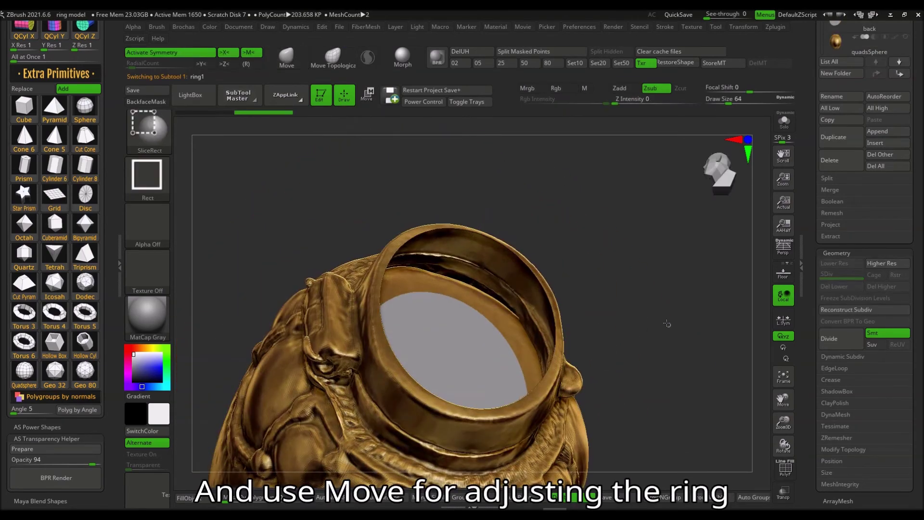
pyautogui.press('x')
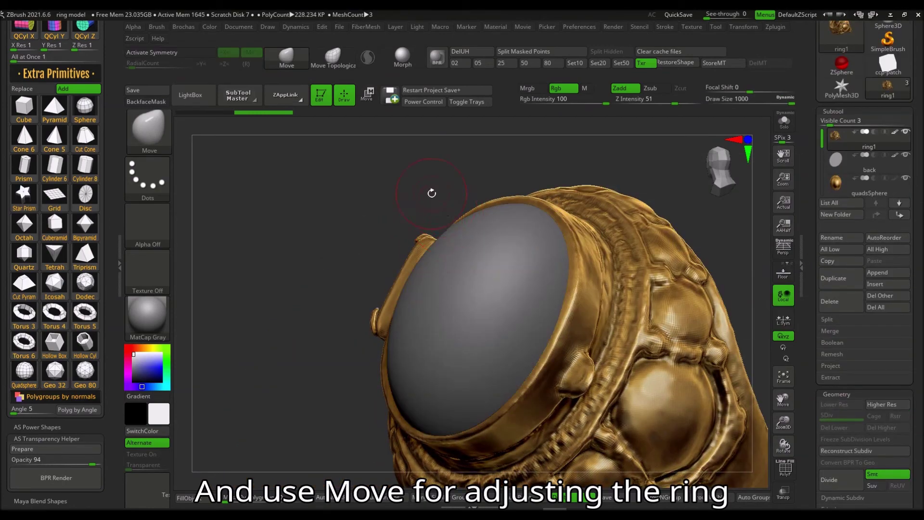
pyautogui.moveTo(382, 221); pyautogui.dragTo(588, 279)
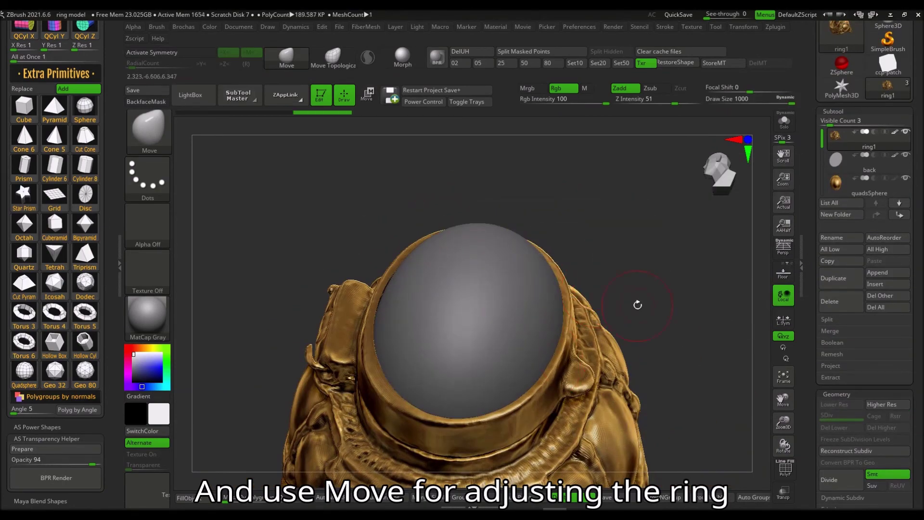
pyautogui.moveTo(638, 341); pyautogui.dragTo(388, 274)
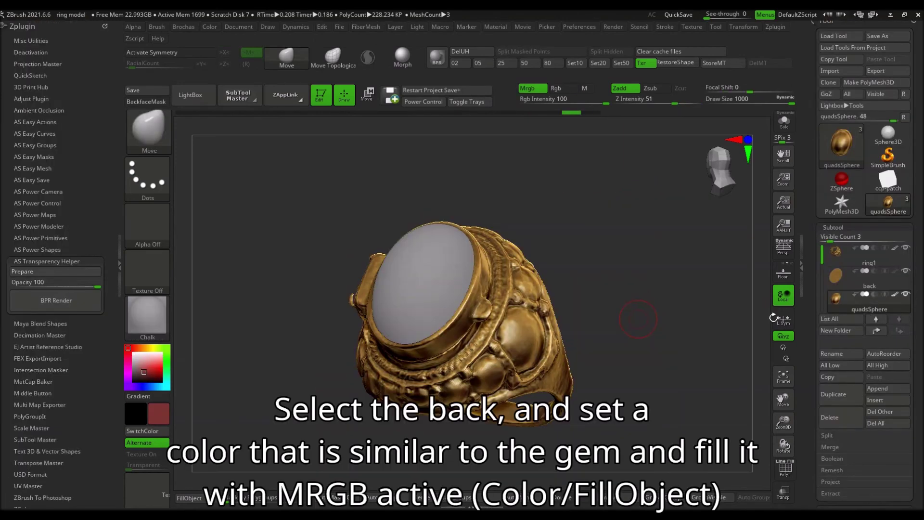
# Fill the back piece with red and select the gem sphere subtool.
pyautogui.keyDown('alt'); pyautogui.click(639, 319); pyautogui.keyUp('alt')
pyautogui.click(204, 500)
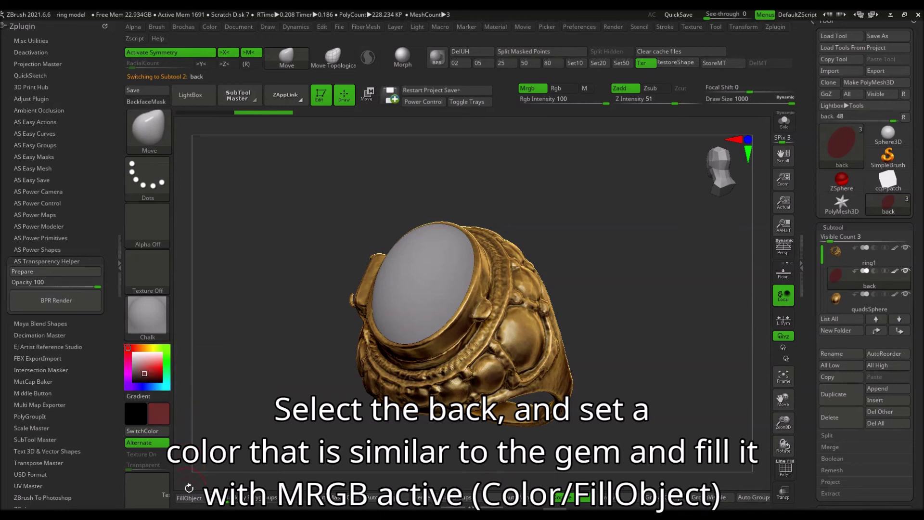
pyautogui.click(837, 306)
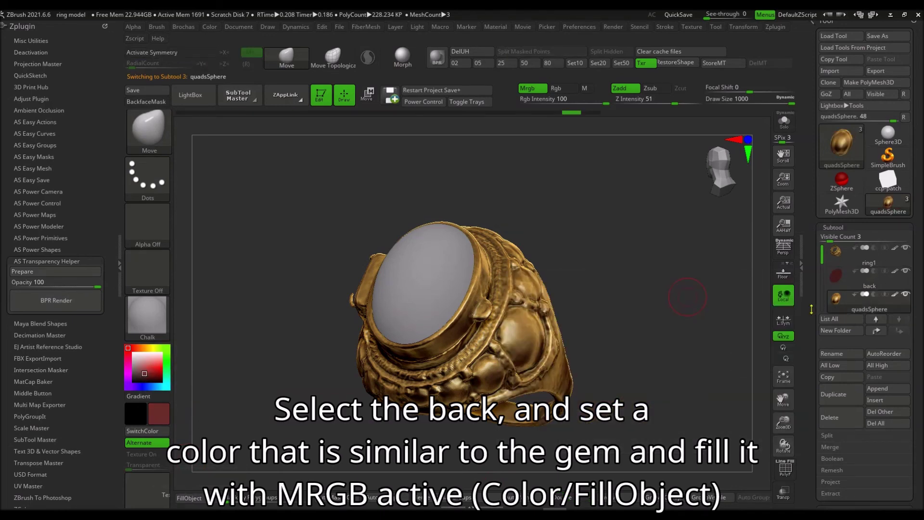
# Load the 075 pink glass matcap onto the gem and choose white as the fill colour.
pyautogui.click(154, 328)
pyautogui.moveTo(345, 220)
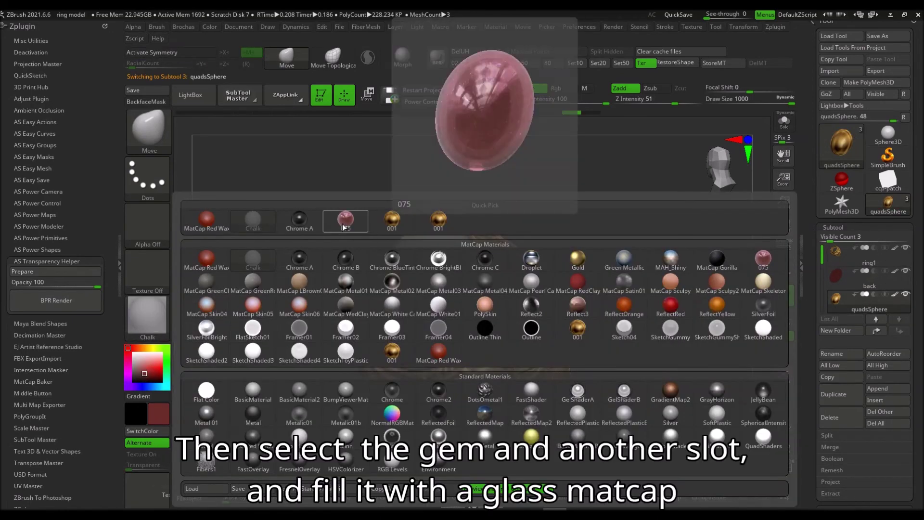
pyautogui.click(206, 259)
pyautogui.press(',')
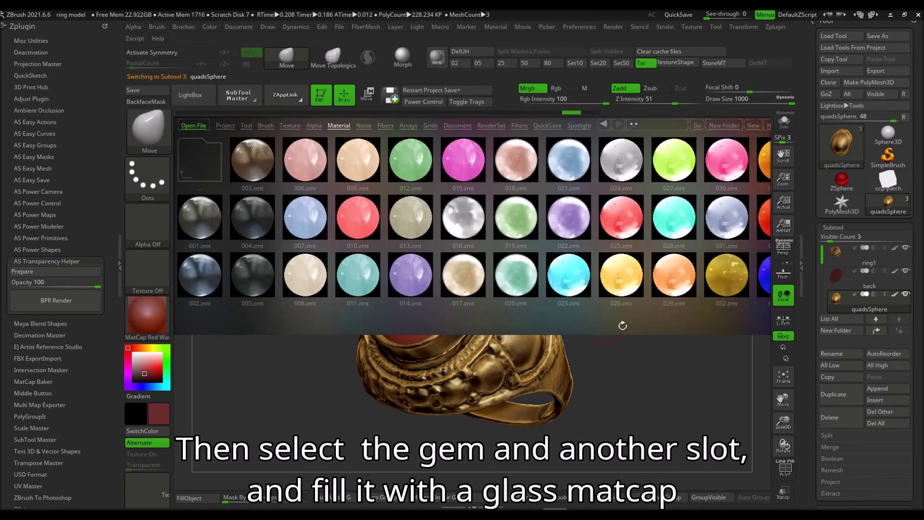
pyautogui.moveTo(551, 313); pyautogui.dragTo(340, 320)
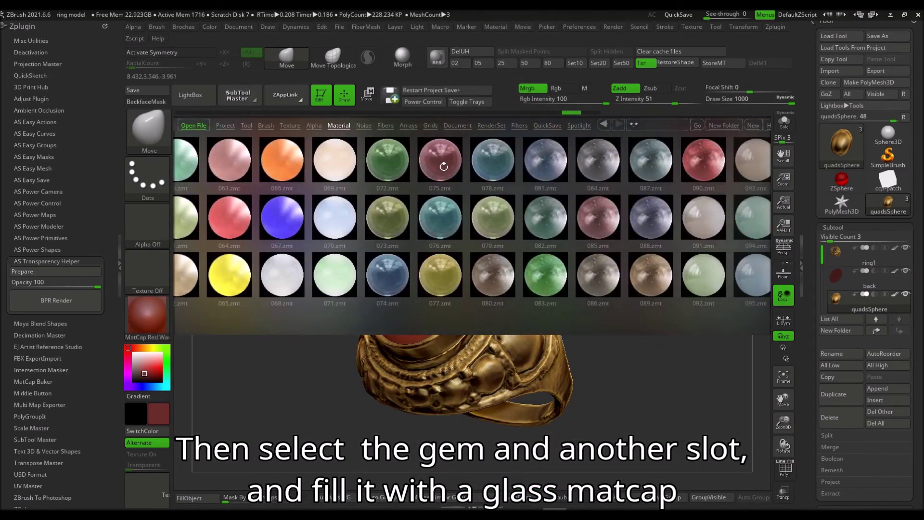
pyautogui.doubleClick(440, 164)
pyautogui.press(',')
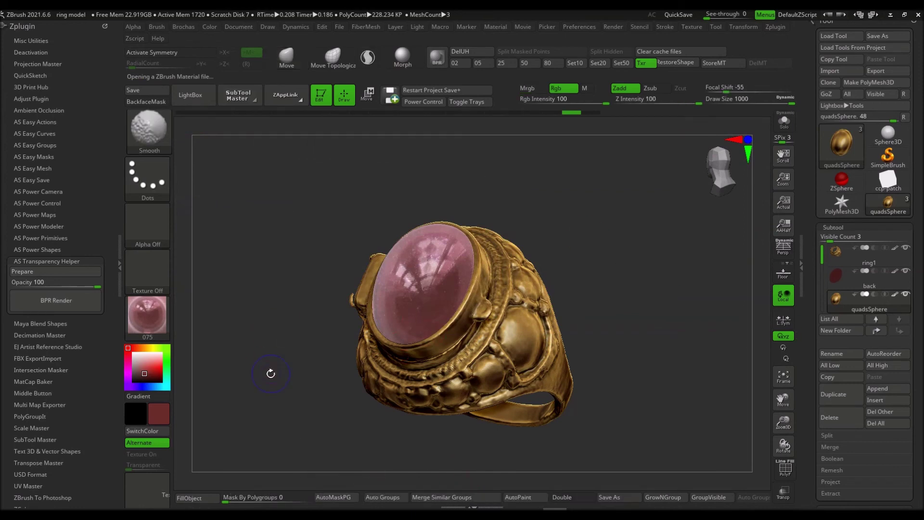
pyautogui.click(137, 355)
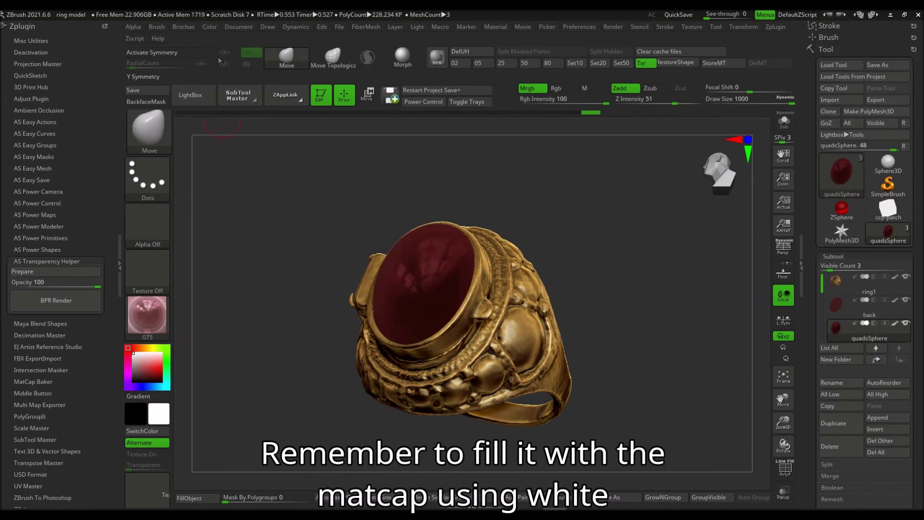
# Fill the gem with white so the 075 matcap shows.
pyautogui.click(212, 31)
pyautogui.click(233, 233)
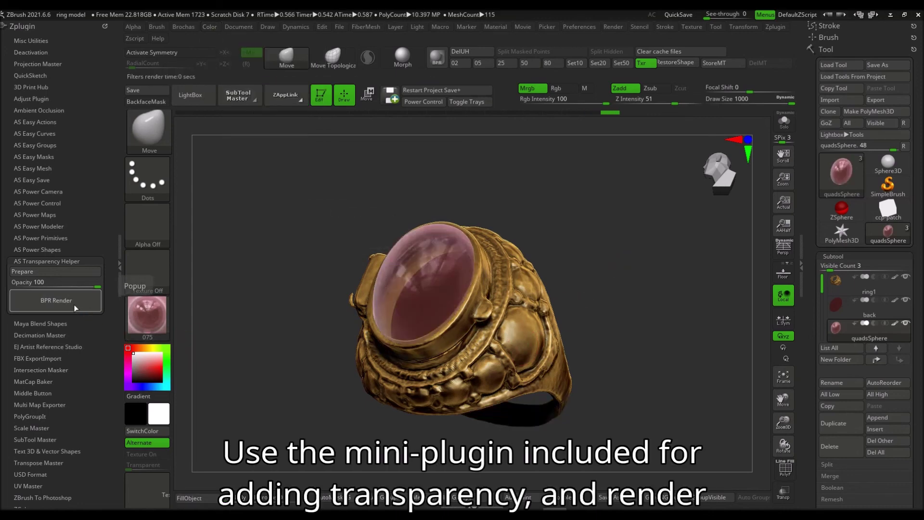
pyautogui.click(731, 335)
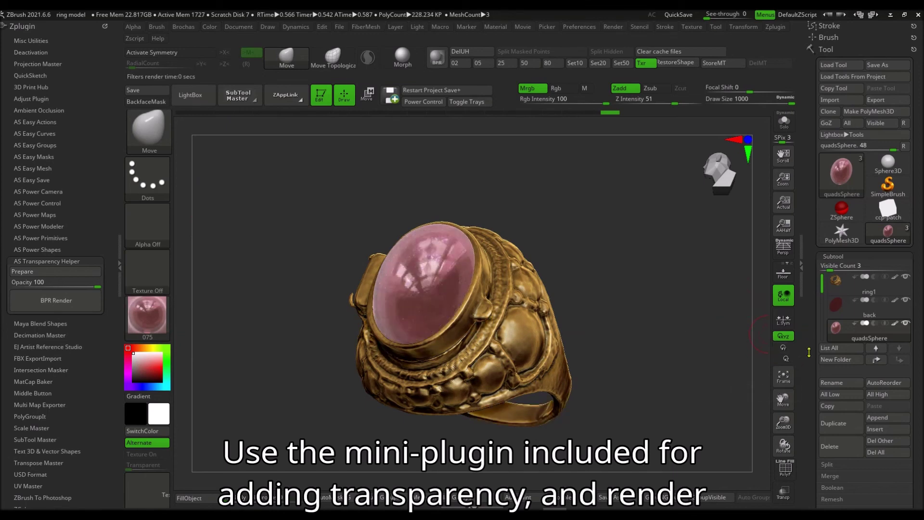
# Raise BPR Transparency NFactor to about 0.77, re-rendering to check the gem.
pyautogui.click(825, 50)
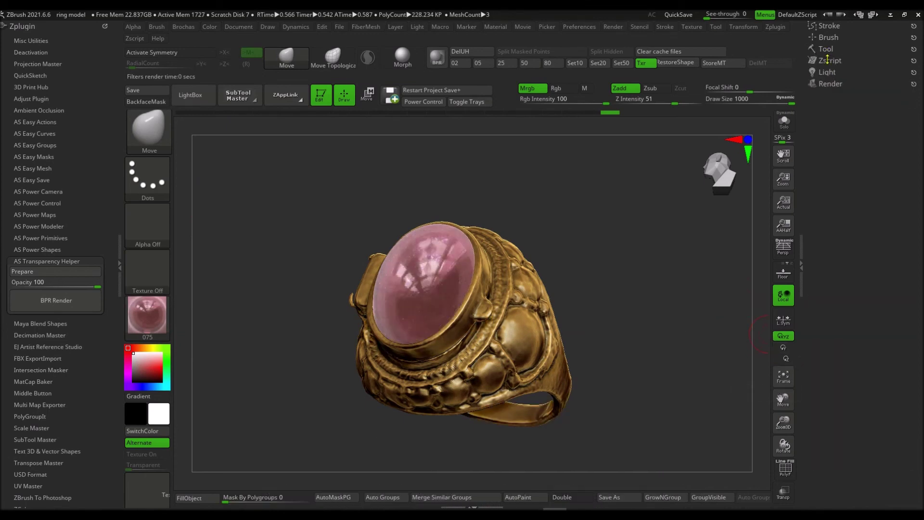
pyautogui.click(828, 84)
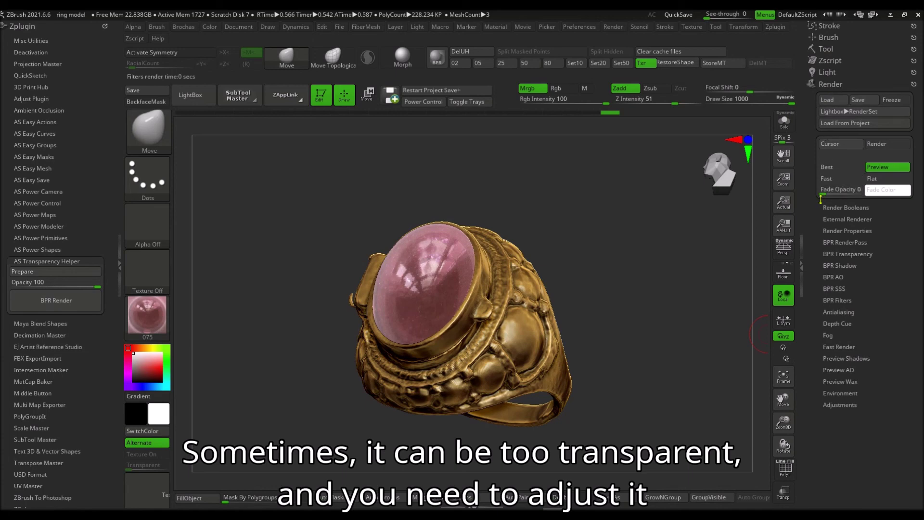
pyautogui.click(852, 255)
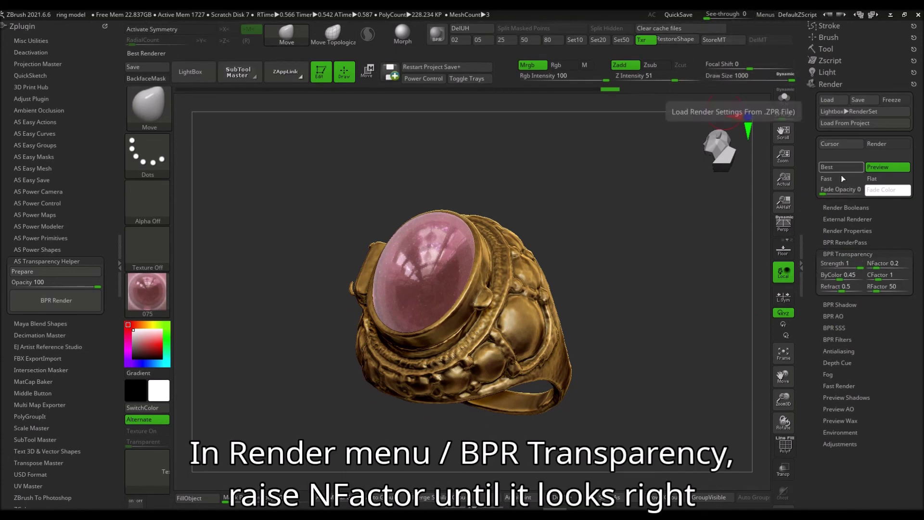
pyautogui.moveTo(884, 266); pyautogui.dragTo(893, 265)
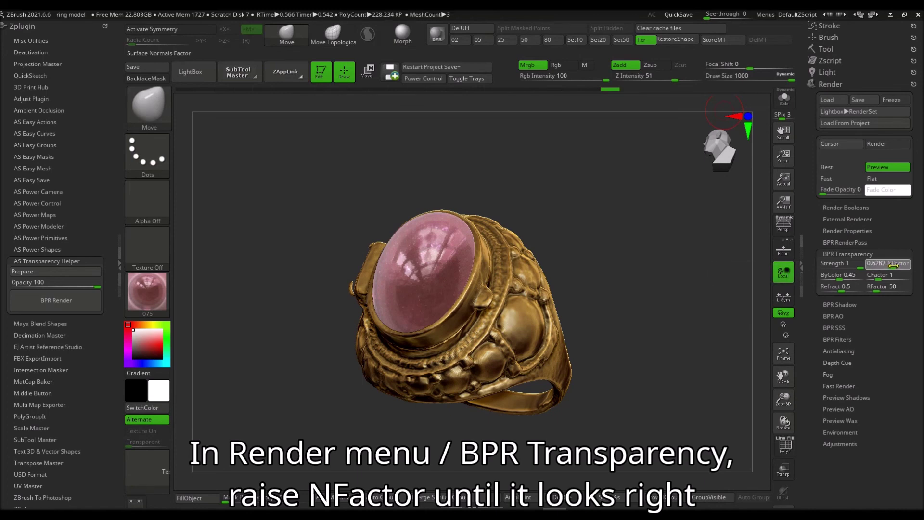
pyautogui.click(79, 302)
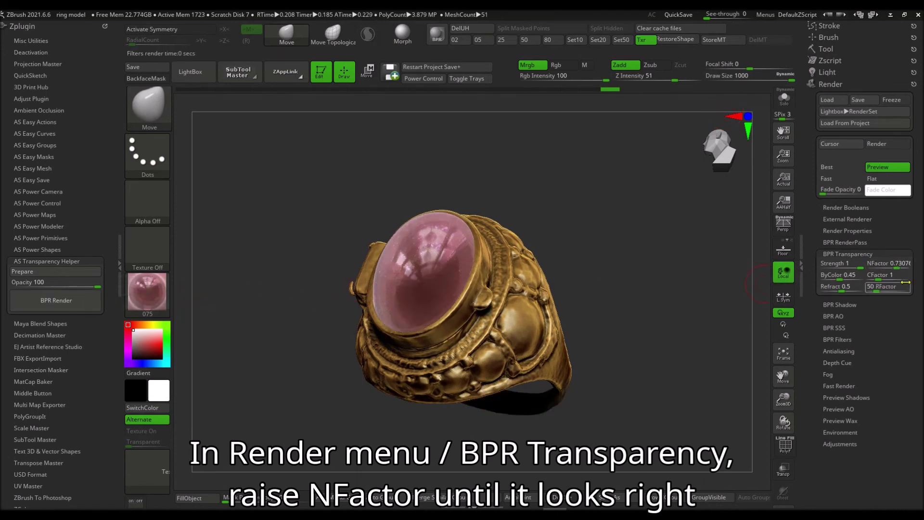
pyautogui.moveTo(899, 266); pyautogui.dragTo(901, 265)
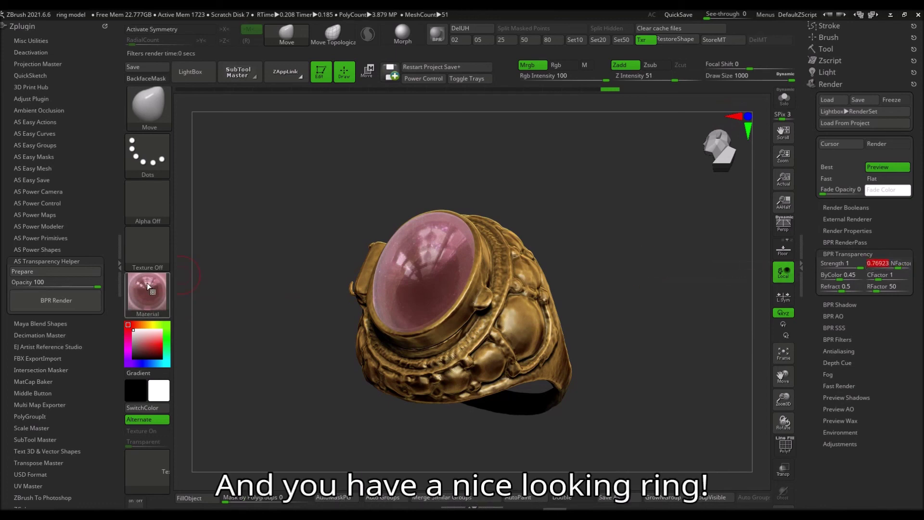
pyautogui.click(56, 302)
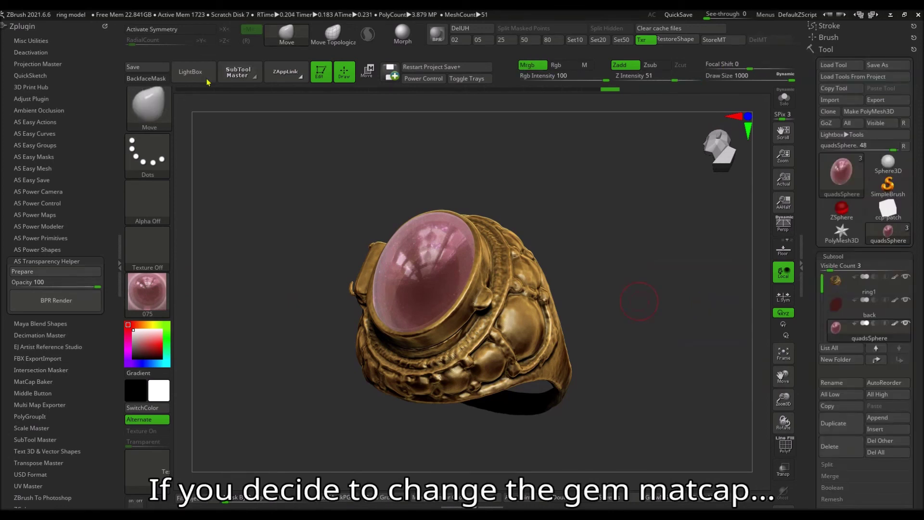
# Apply the 072 green glass matcap to the gem.
pyautogui.click(193, 74)
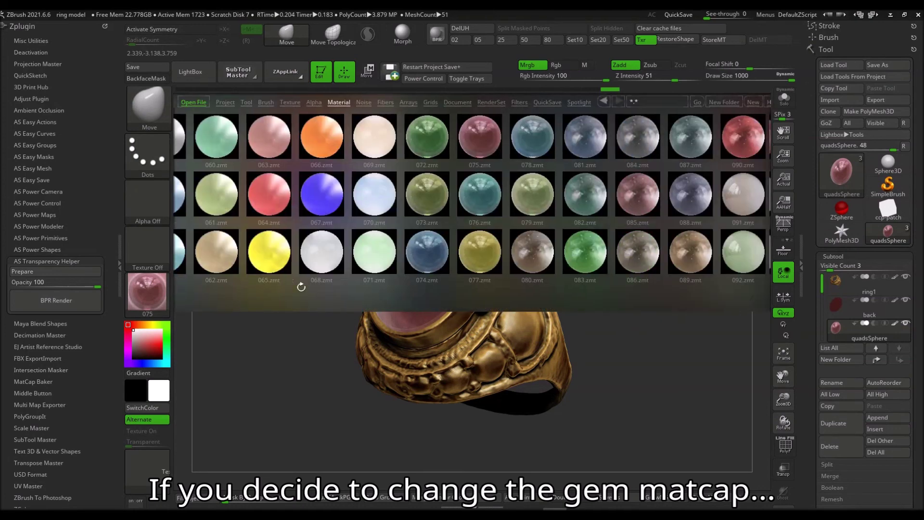
pyautogui.doubleClick(314, 148)
pyautogui.click(206, 77)
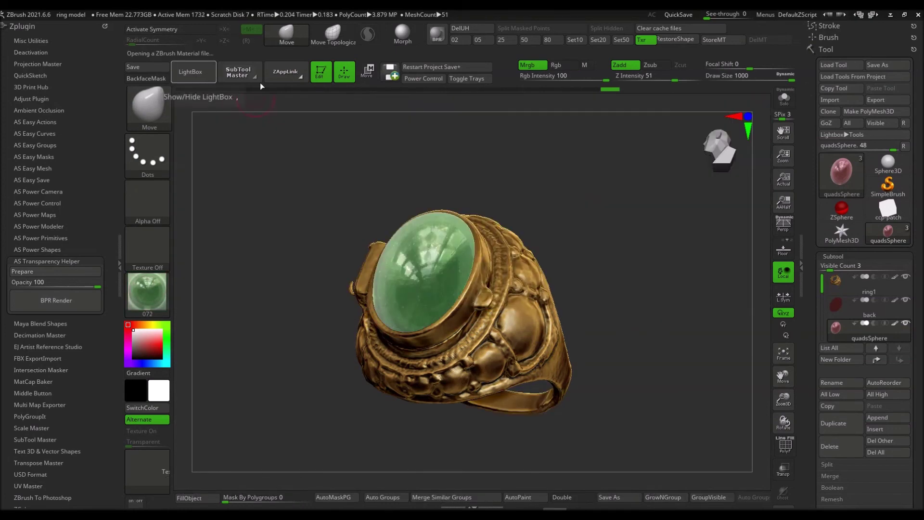
# Fill the back piece with dark green Chalk and render with BPR.
pyautogui.click(842, 312)
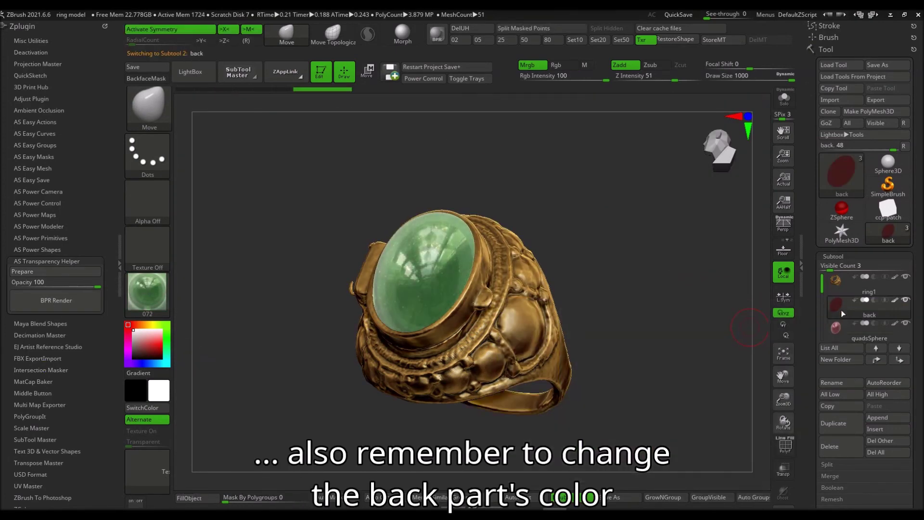
pyautogui.click(151, 307)
pyautogui.click(253, 218)
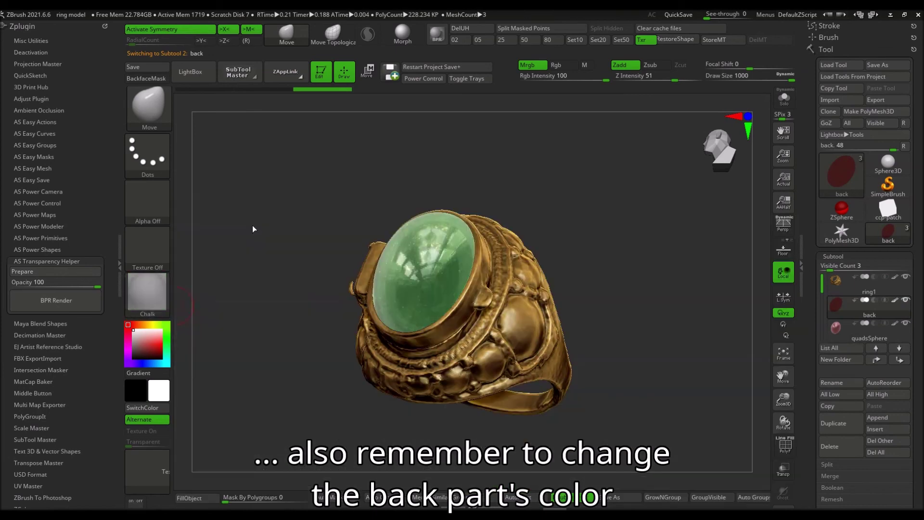
pyautogui.click(167, 333)
pyautogui.click(139, 350)
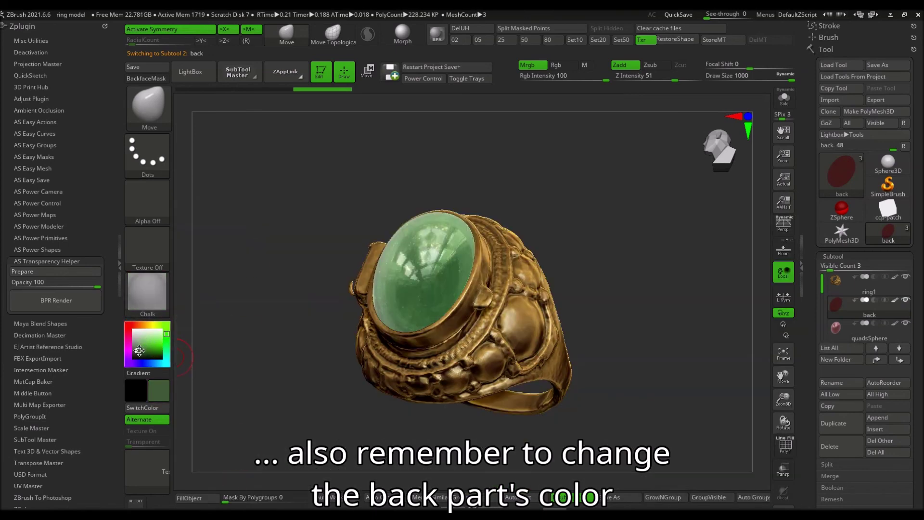
pyautogui.click(765, 15)
pyautogui.click(209, 27)
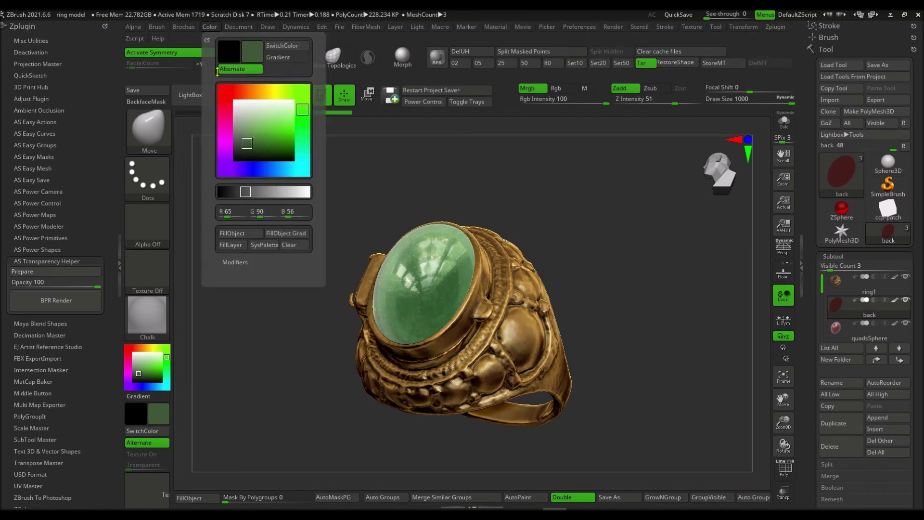
pyautogui.click(239, 238)
pyautogui.click(68, 304)
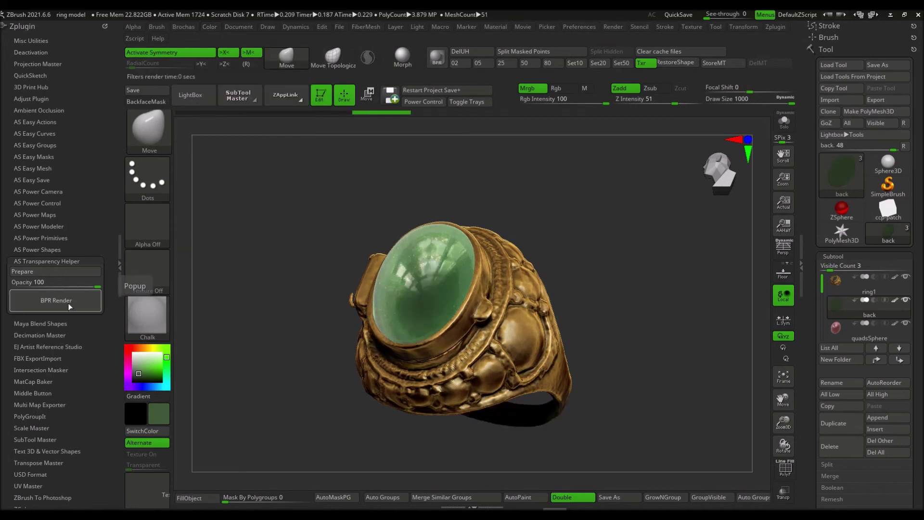